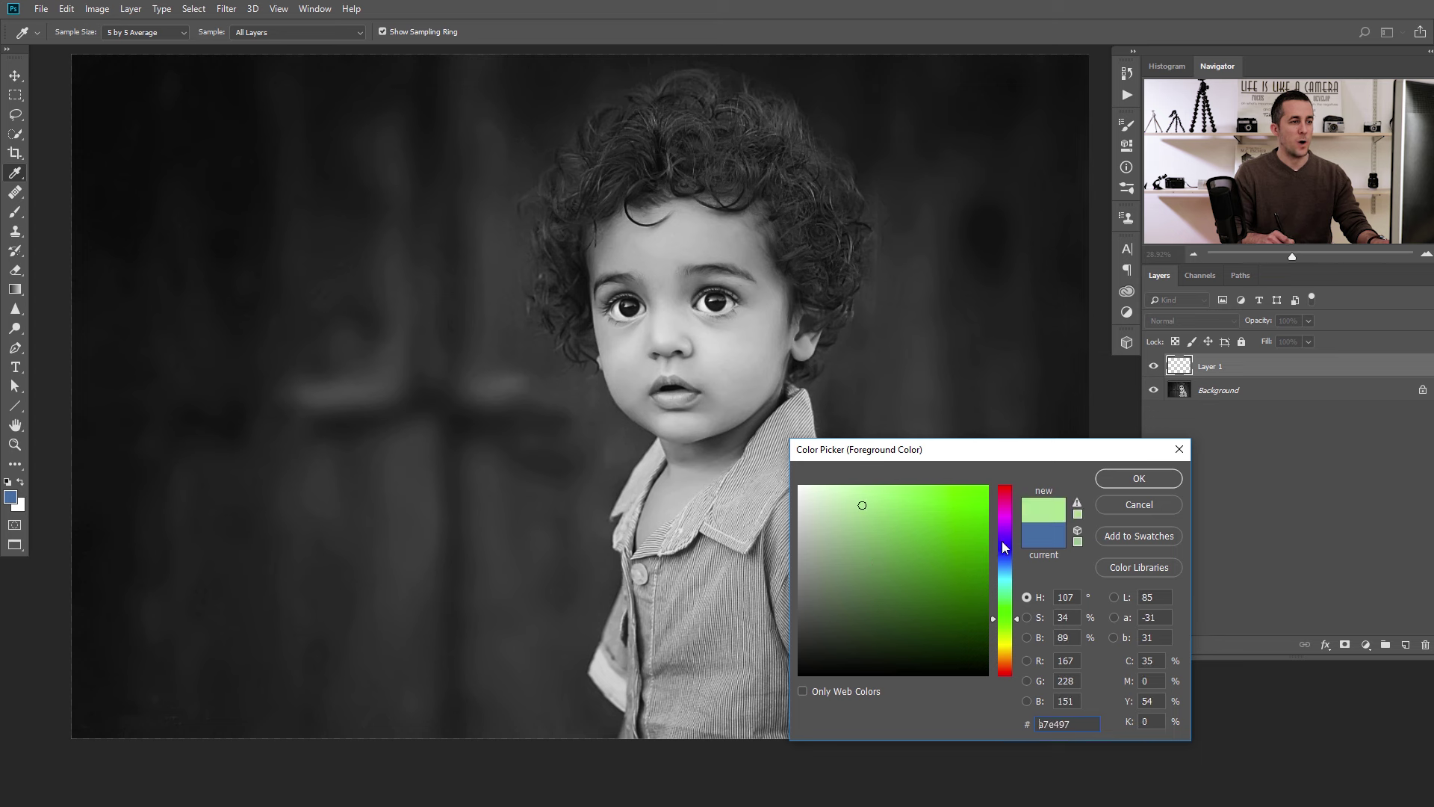
Set the foreground color to the muted blue #385684.
click(918, 569)
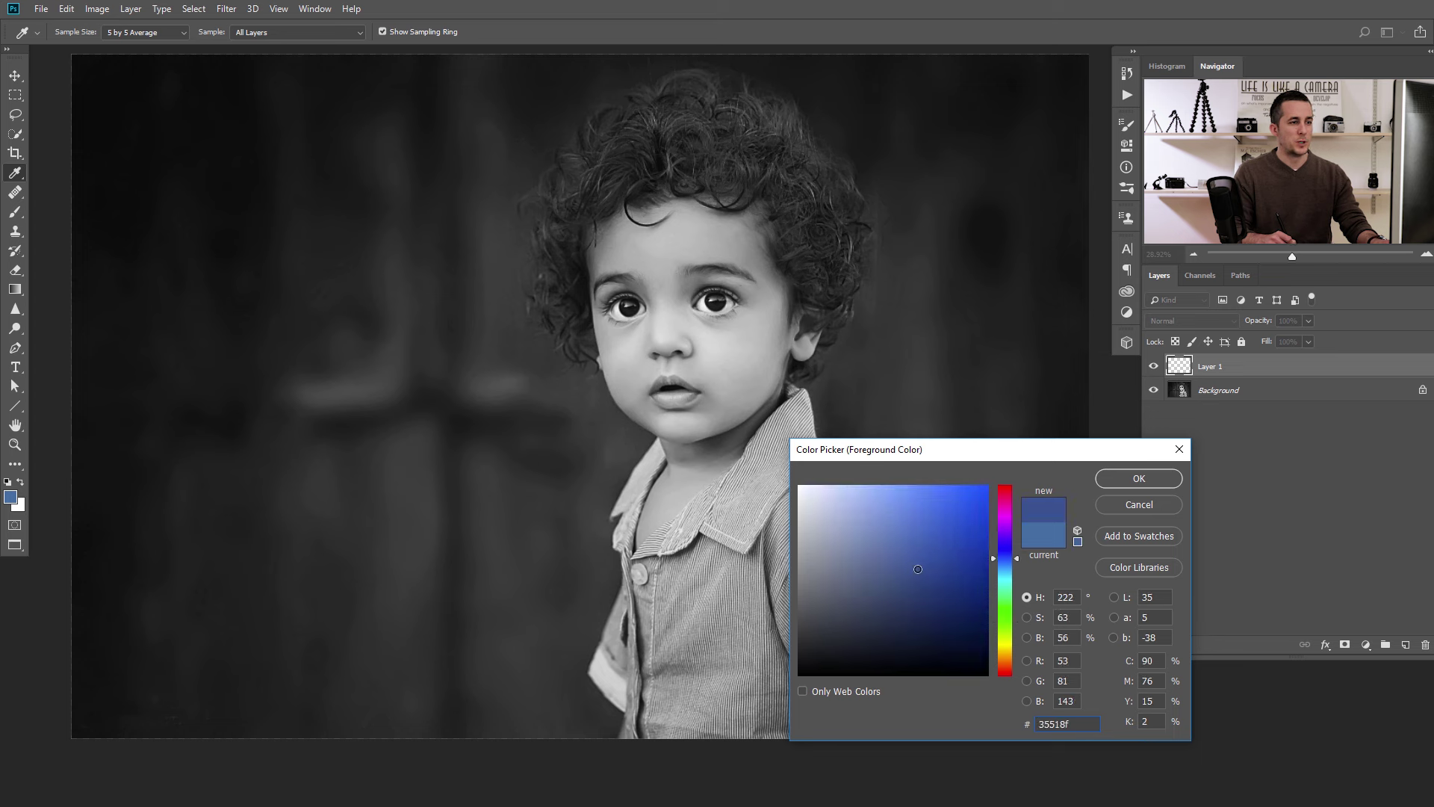
click(908, 576)
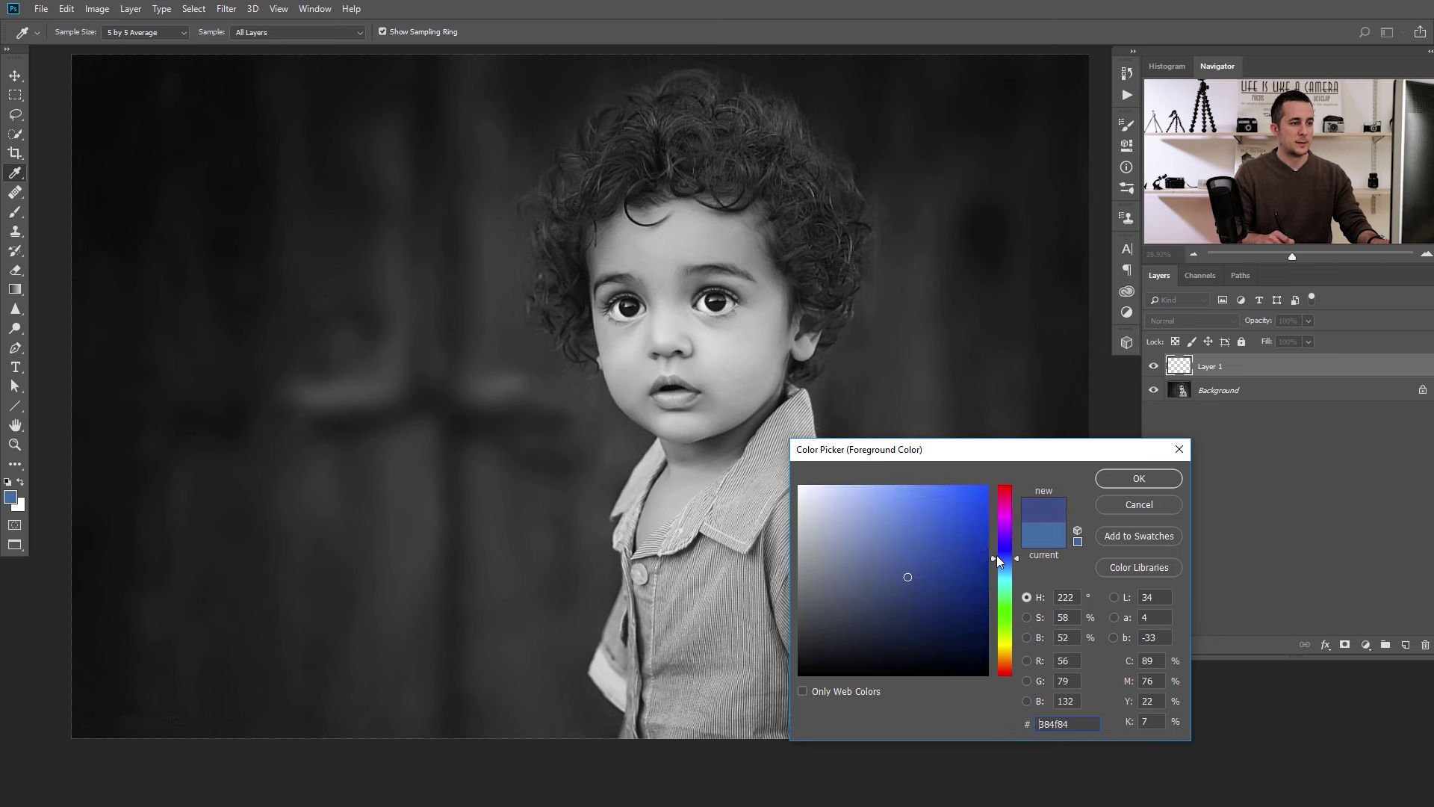
drag(993, 562, 1019, 527)
click(1139, 478)
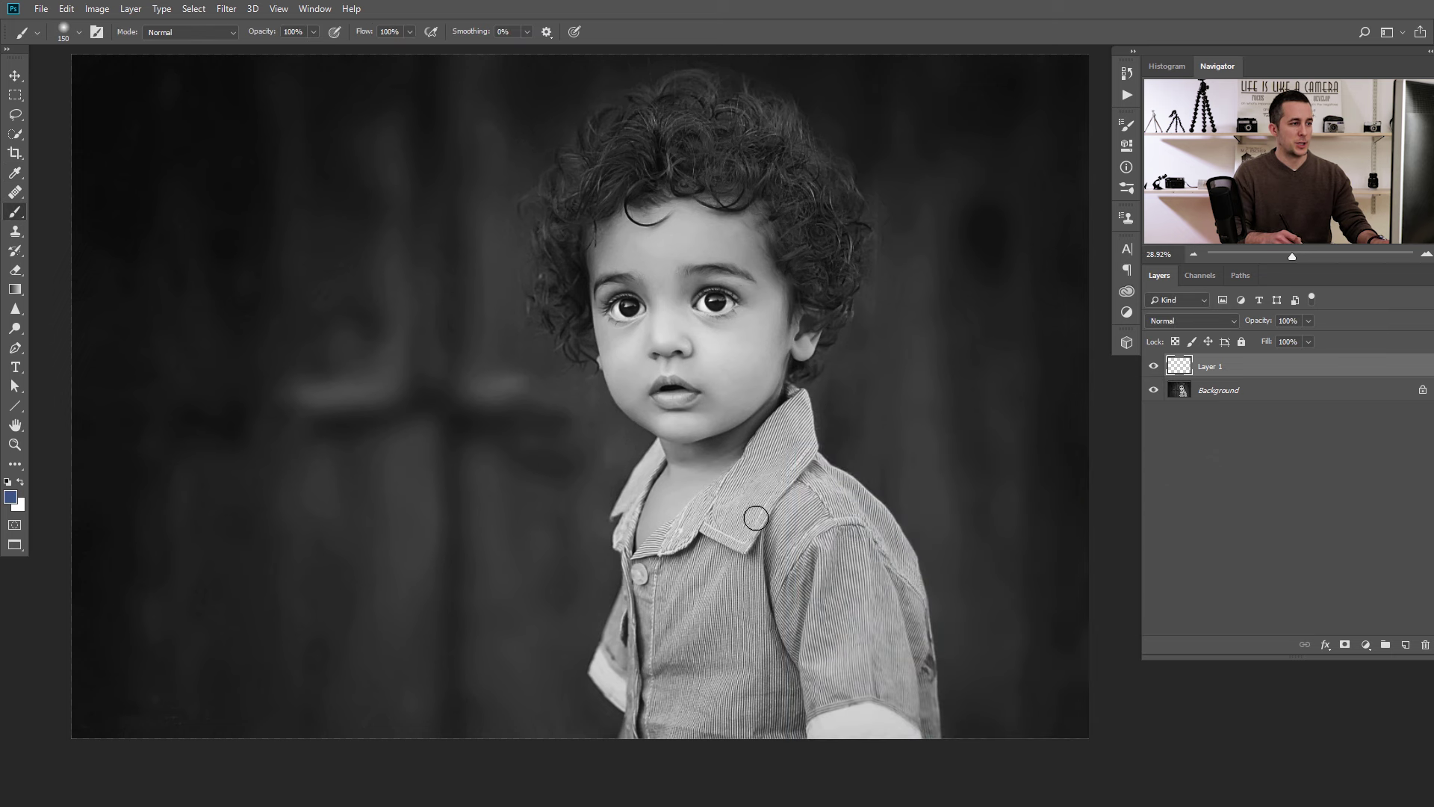
Paint blue over the middle of the shirt on Layer 1 and set that layer's blend mode to Color.
mouse_move(758, 507)
mouse_down()
mouse_move(820, 542)
mouse_move(815, 642)
mouse_move(848, 600)
mouse_move(856, 524)
mouse_move(808, 517)
mouse_move(739, 569)
mouse_move(676, 709)
mouse_move(775, 643)
mouse_move(695, 708)
mouse_move(740, 741)
mouse_move(842, 553)
mouse_move(741, 578)
mouse_move(750, 547)
mouse_move(793, 569)
mouse_move(766, 547)
mouse_move(734, 471)
mouse_up()
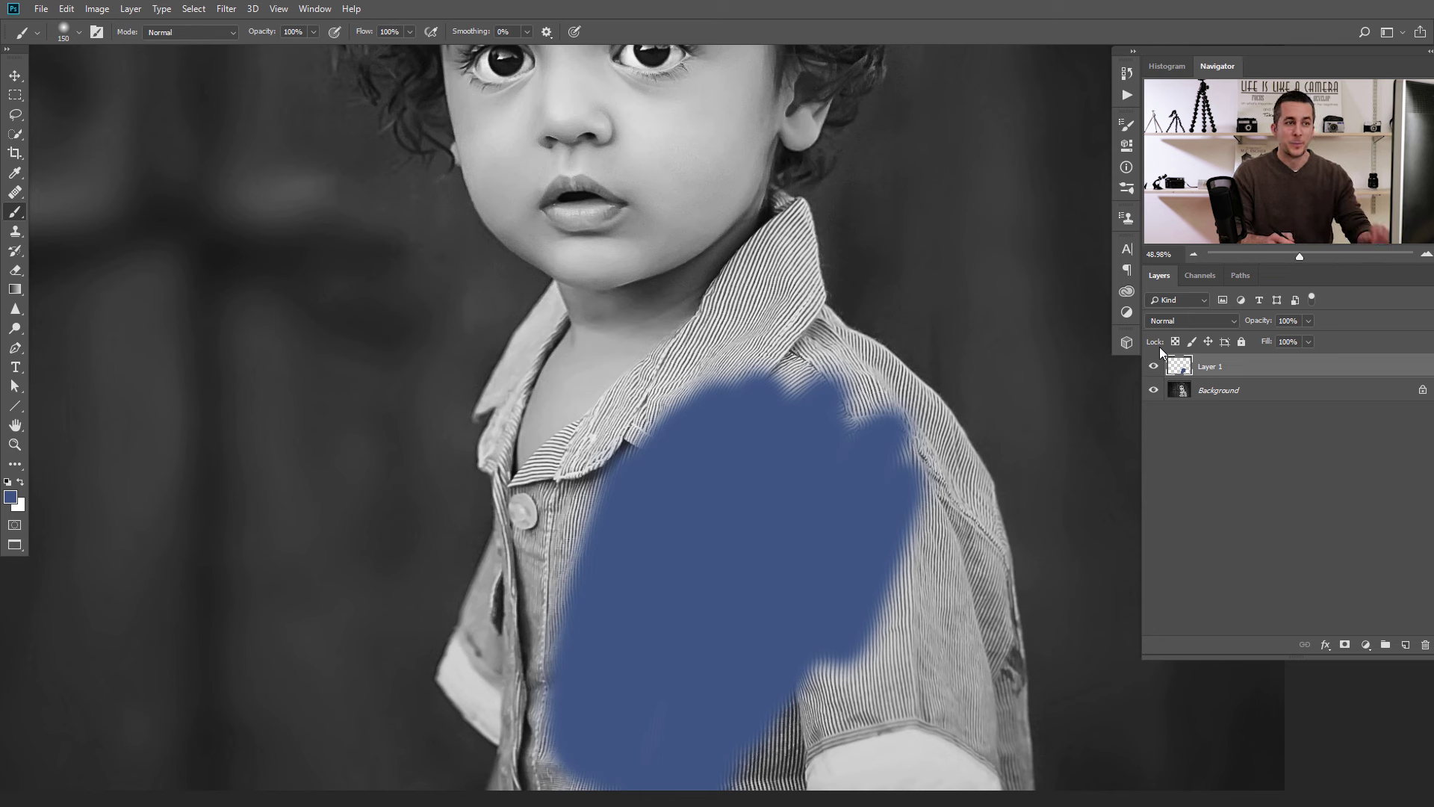
click(1198, 321)
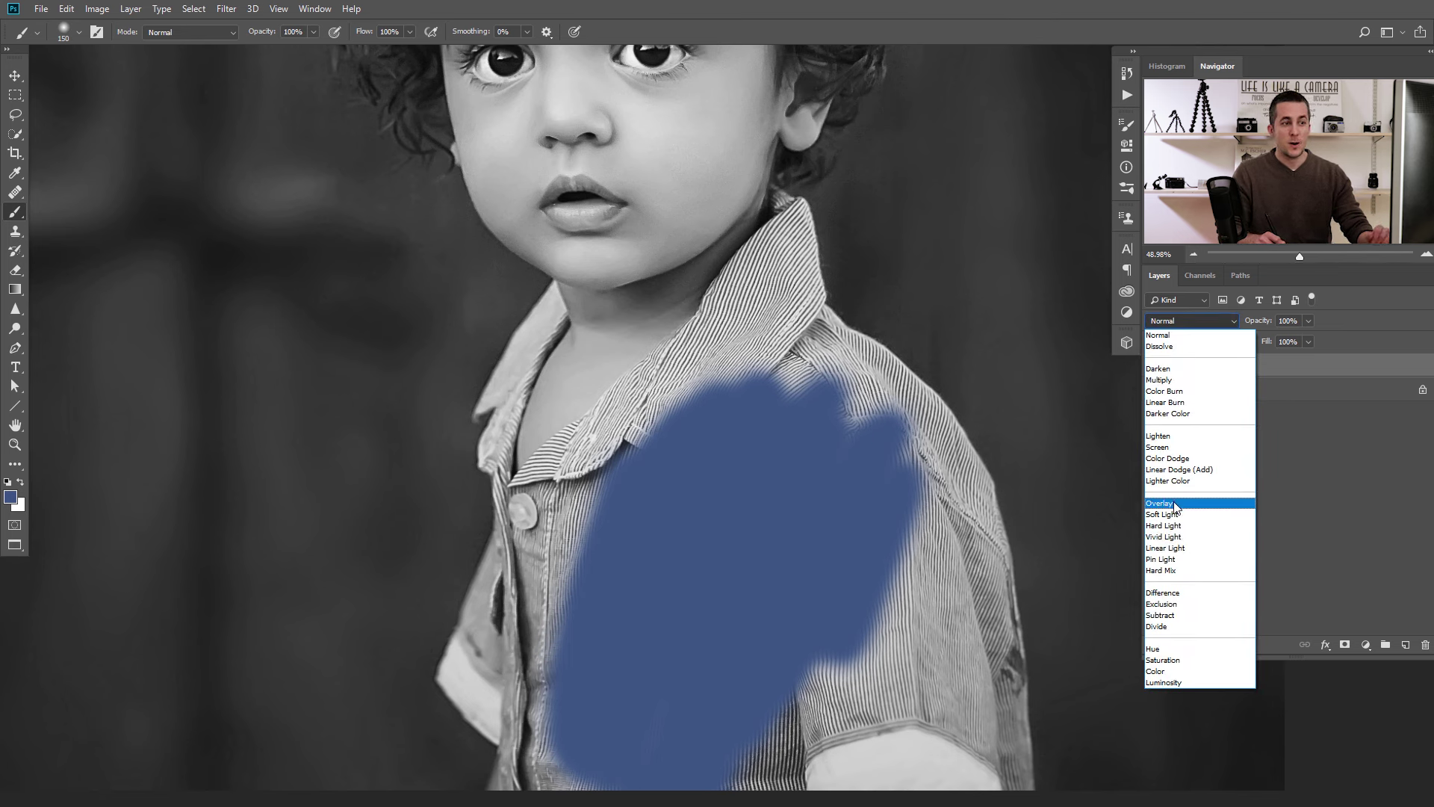
click(1155, 671)
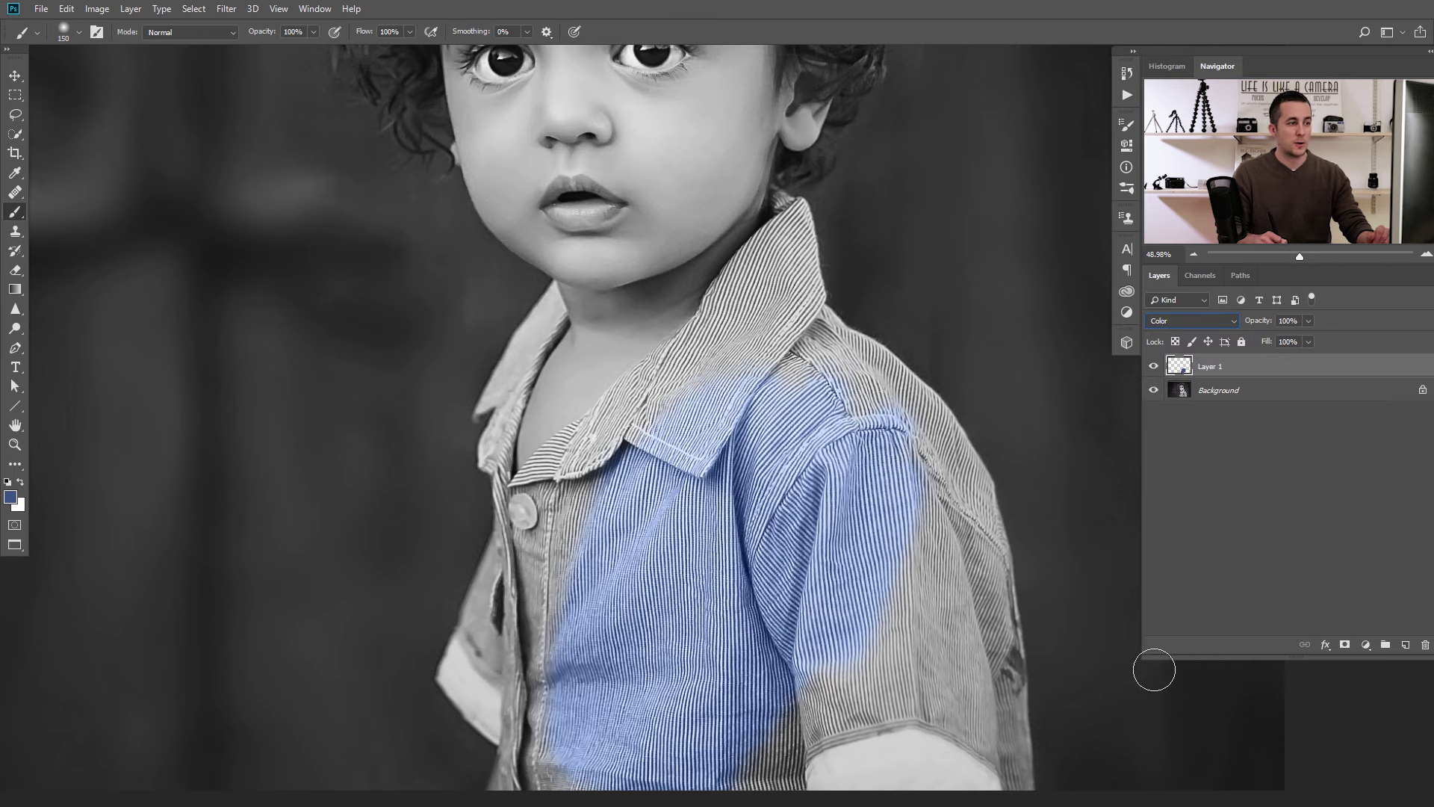
scroll(787, 554, down, 3)
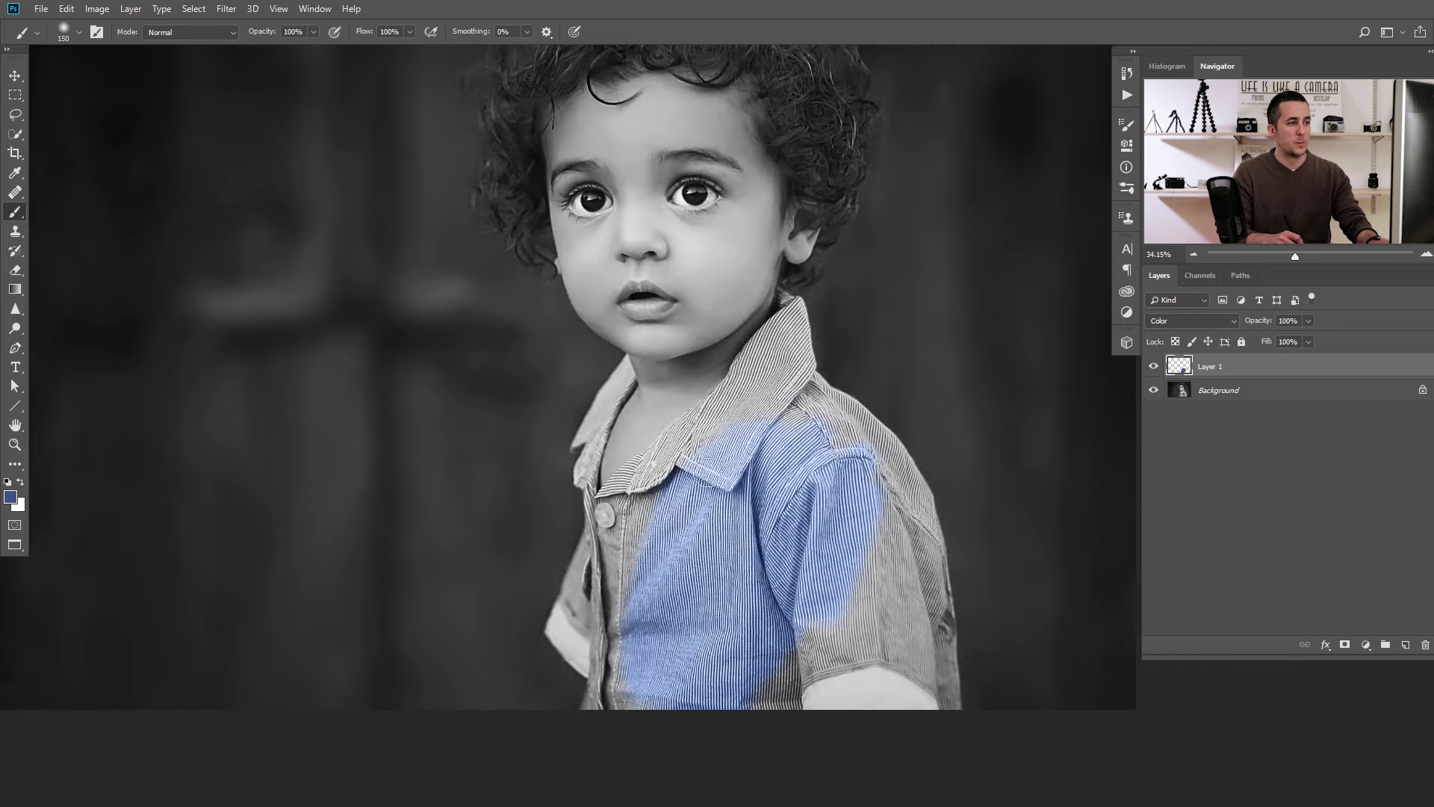
scroll(787, 525, up, 3)
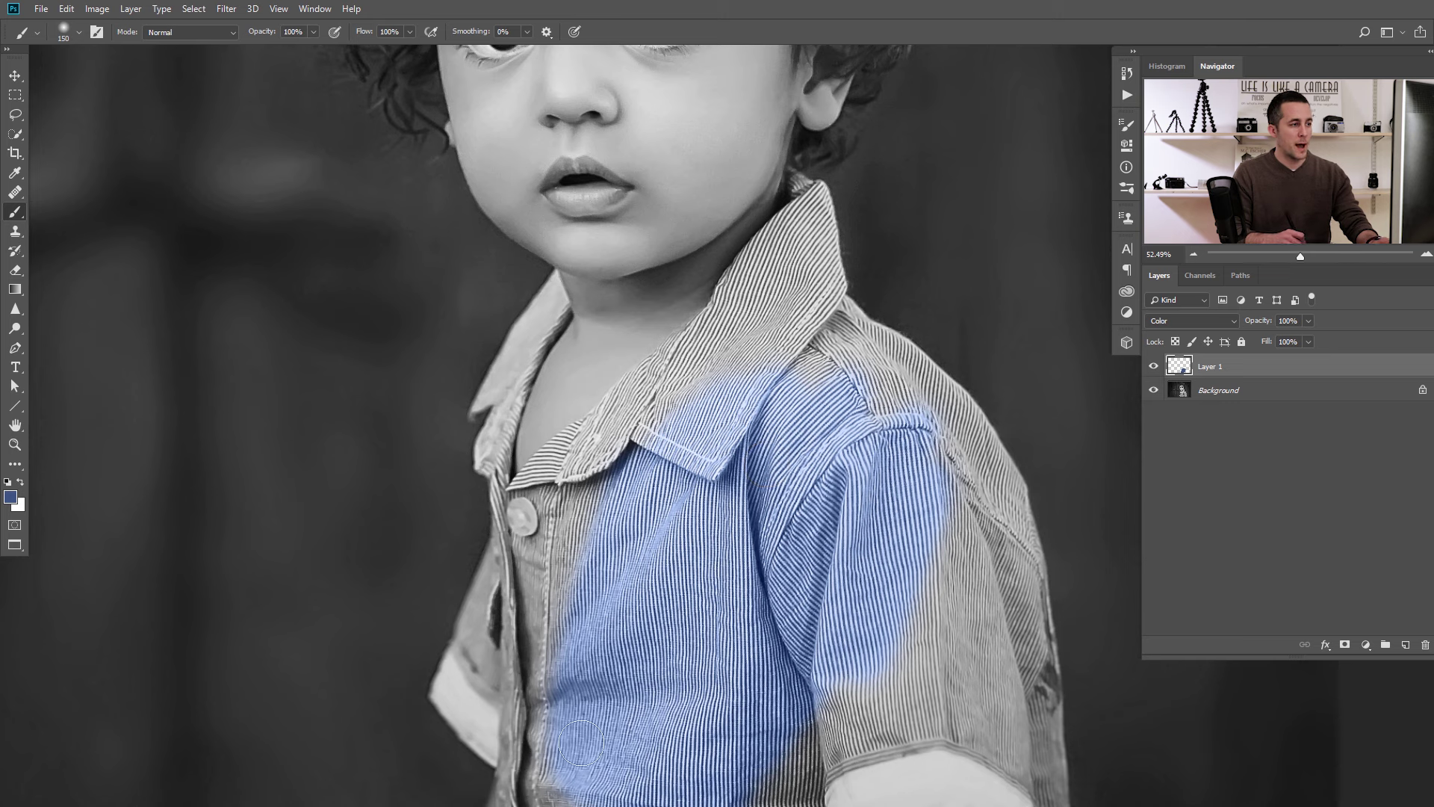
Try the Overlay and Soft Light blend modes on the painted layer and return it to Color.
click(1189, 323)
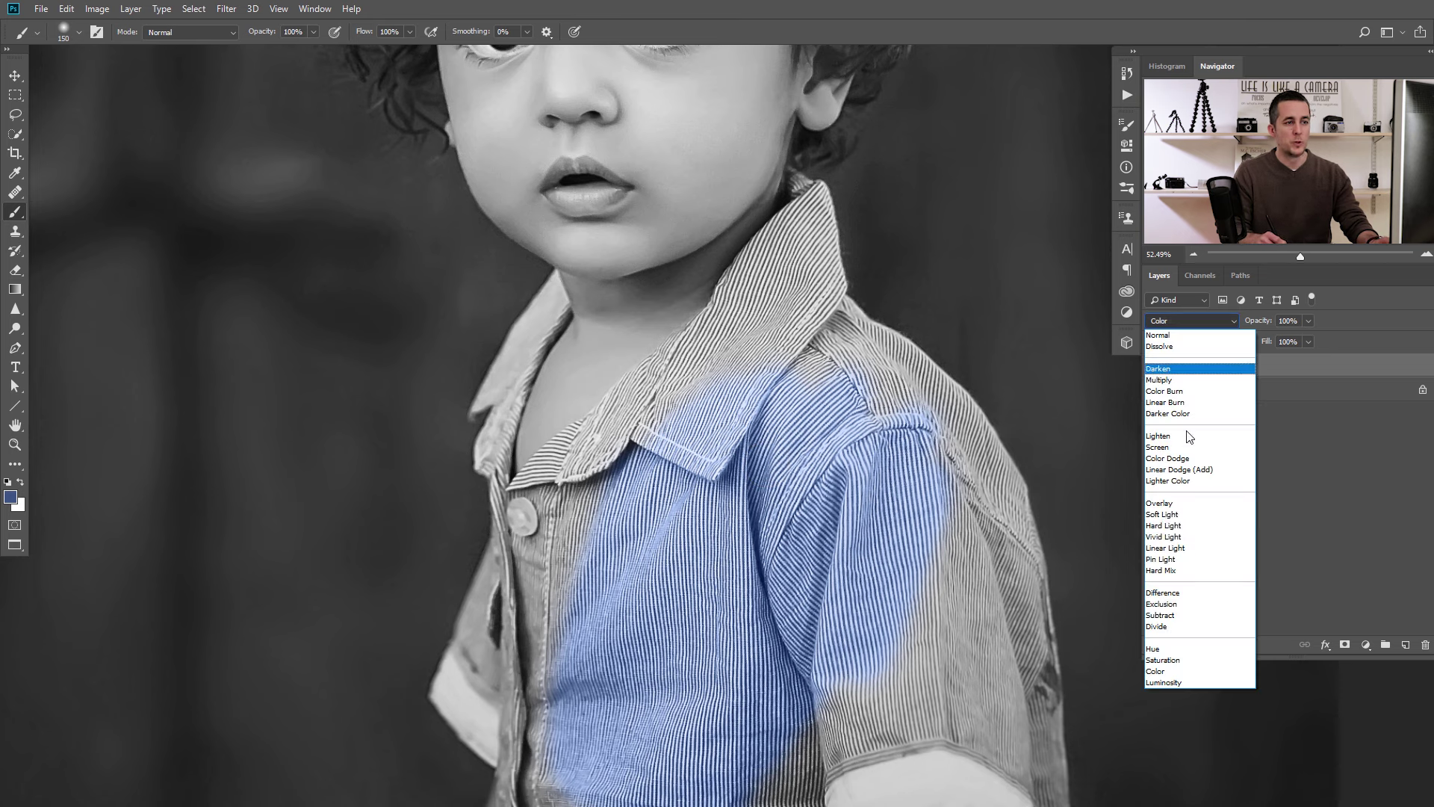
click(1166, 504)
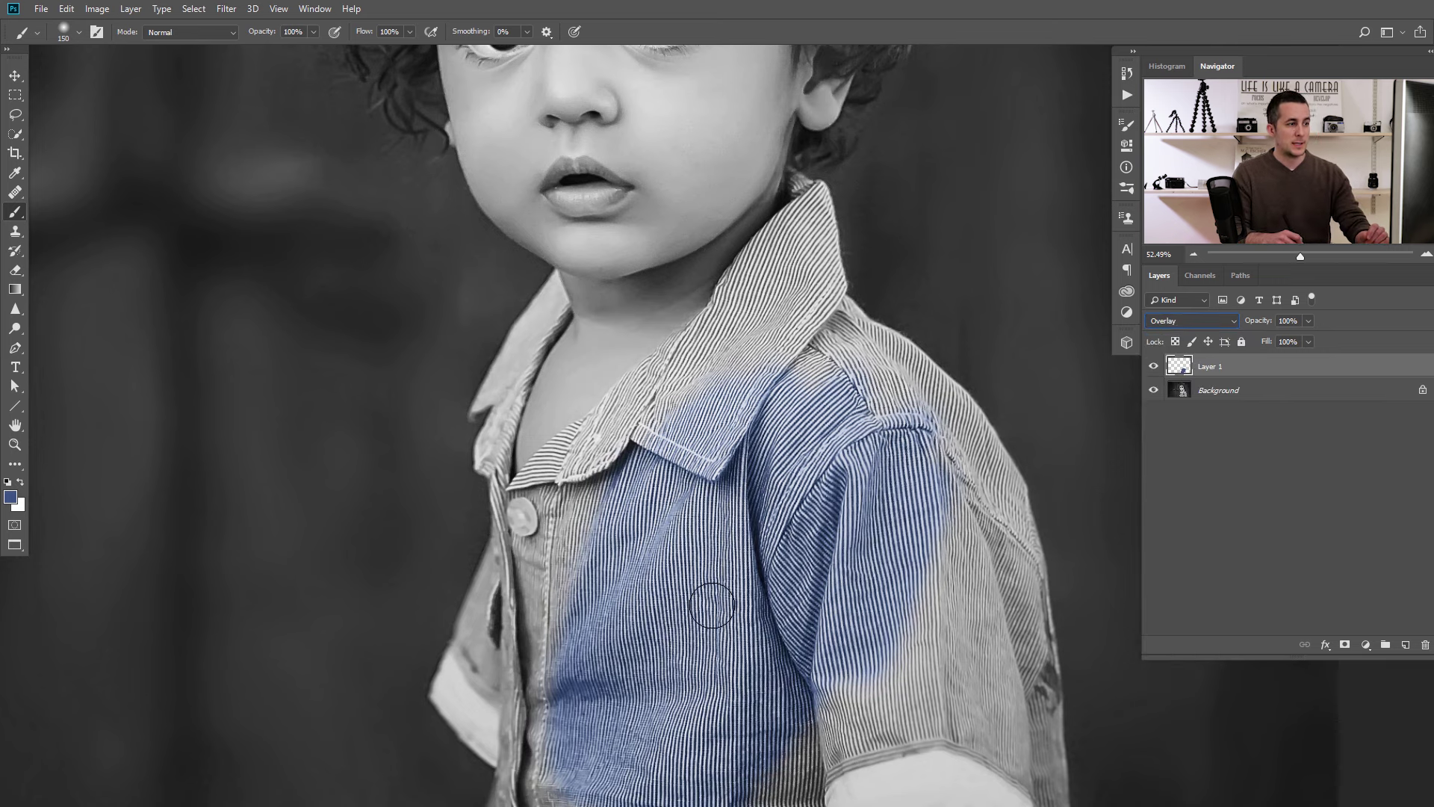
click(1203, 322)
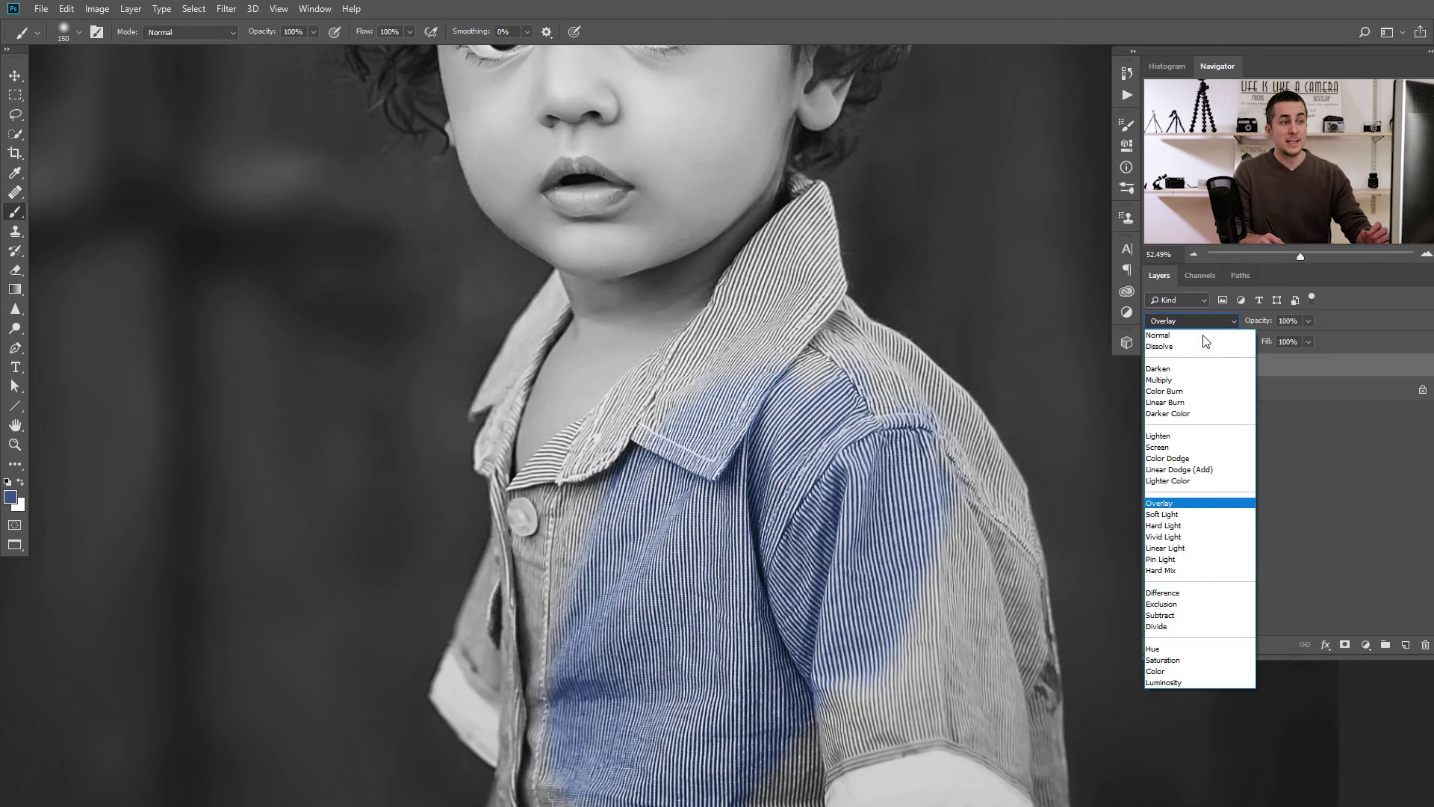
click(1167, 514)
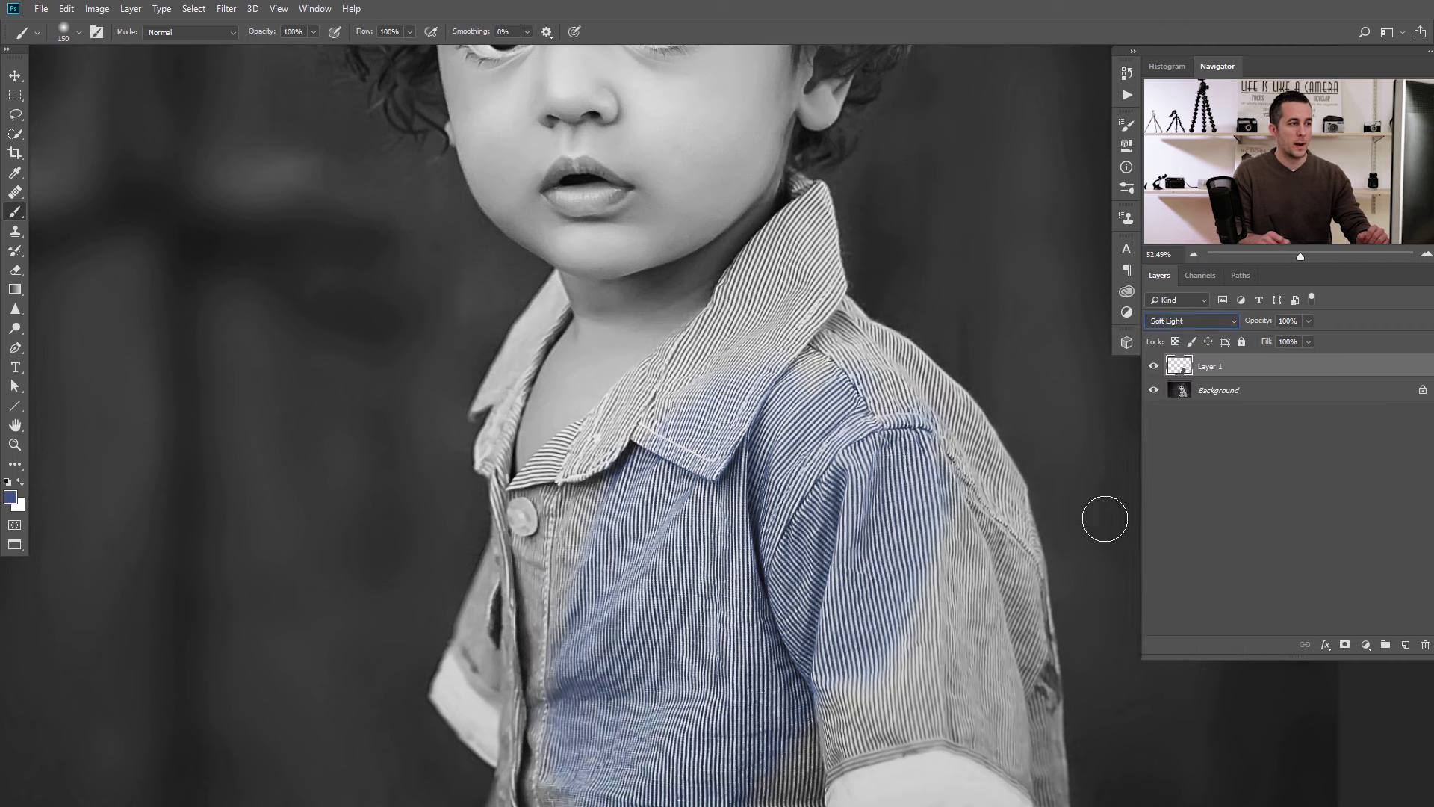
click(1210, 322)
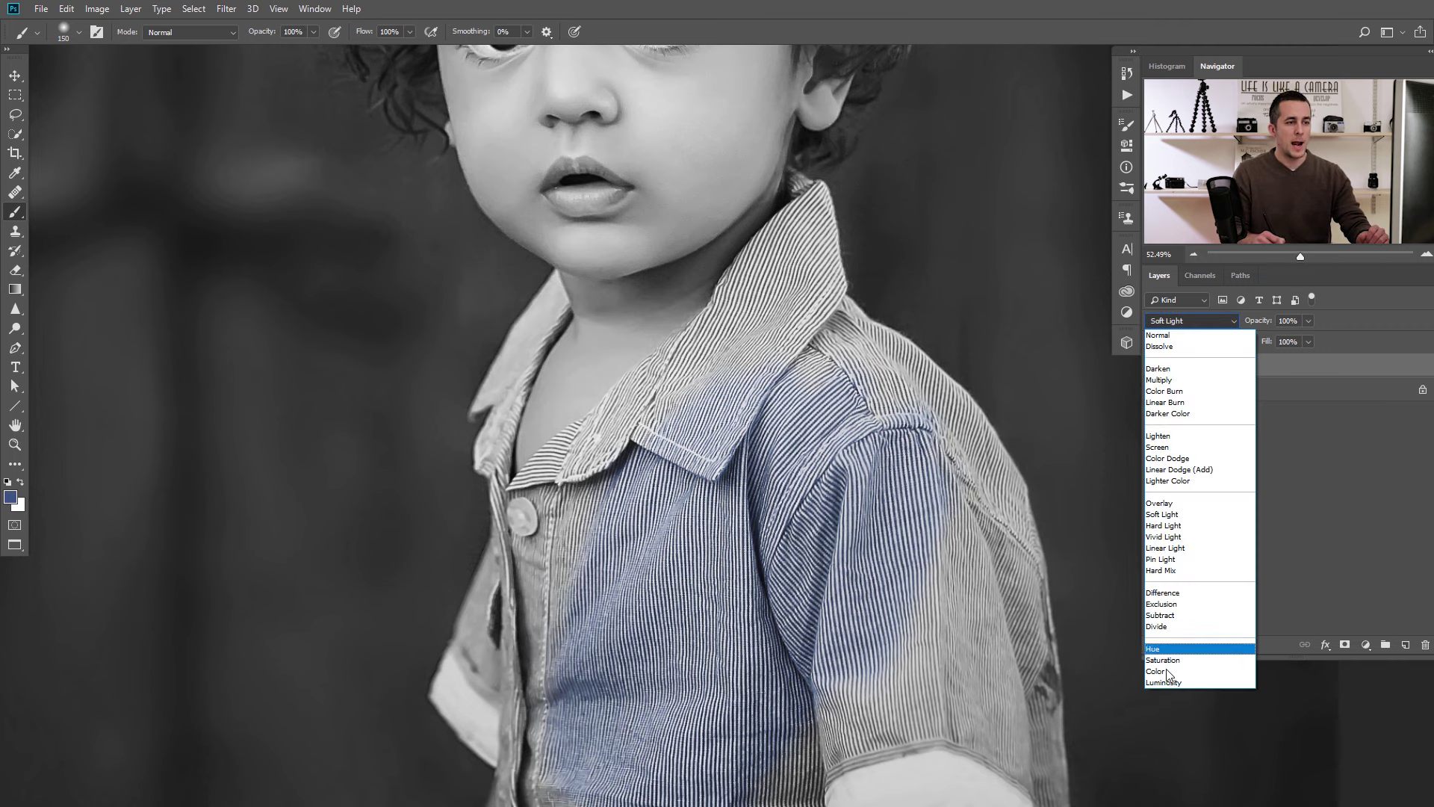
click(1165, 677)
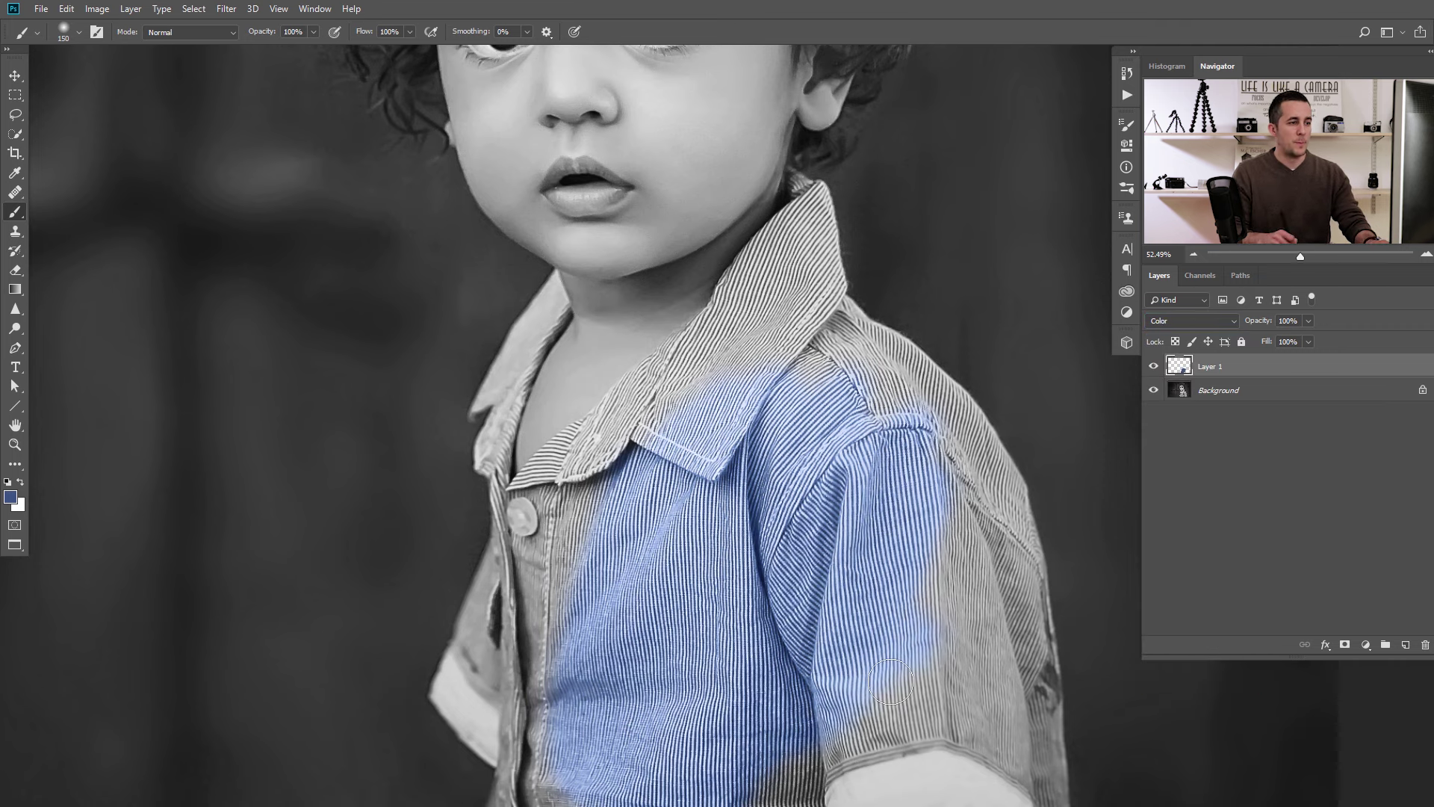
Extend the blue paint across the shirt front and sleeve, and delete Layer 1.
mouse_move(947, 517)
mouse_down()
mouse_move(902, 443)
mouse_move(808, 416)
mouse_move(581, 501)
mouse_move(513, 660)
mouse_move(693, 480)
mouse_up()
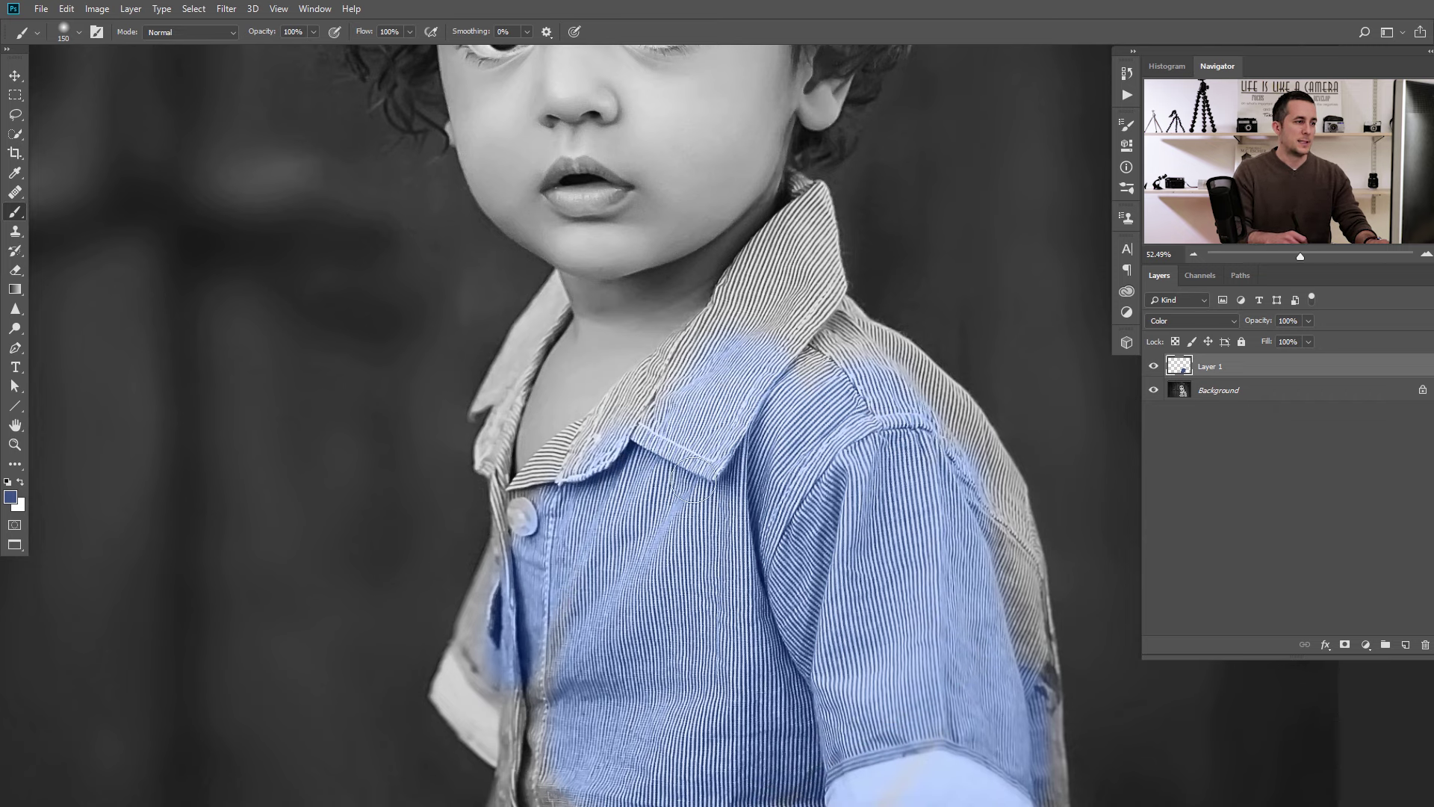
scroll(692, 481, down, 4)
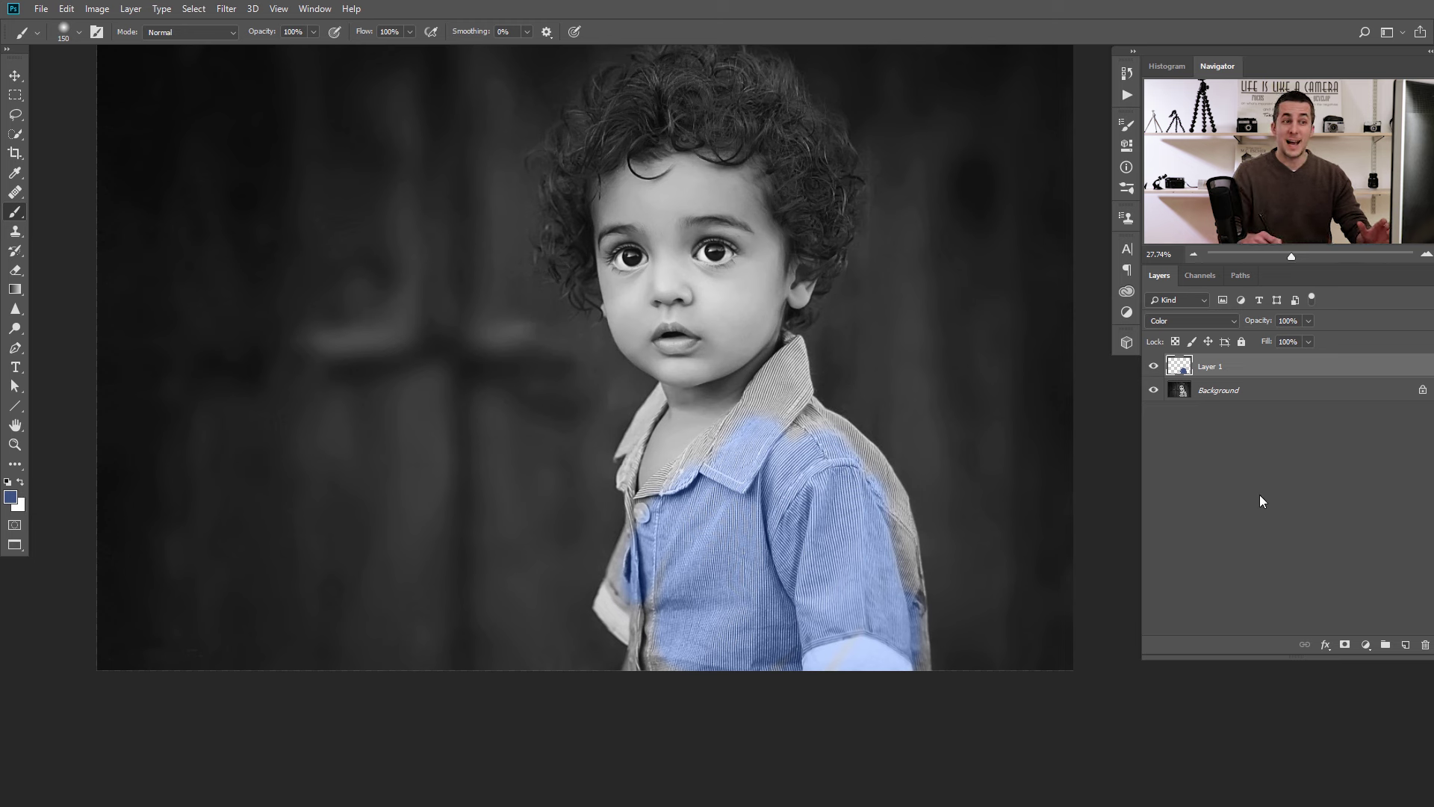
key(Delete)
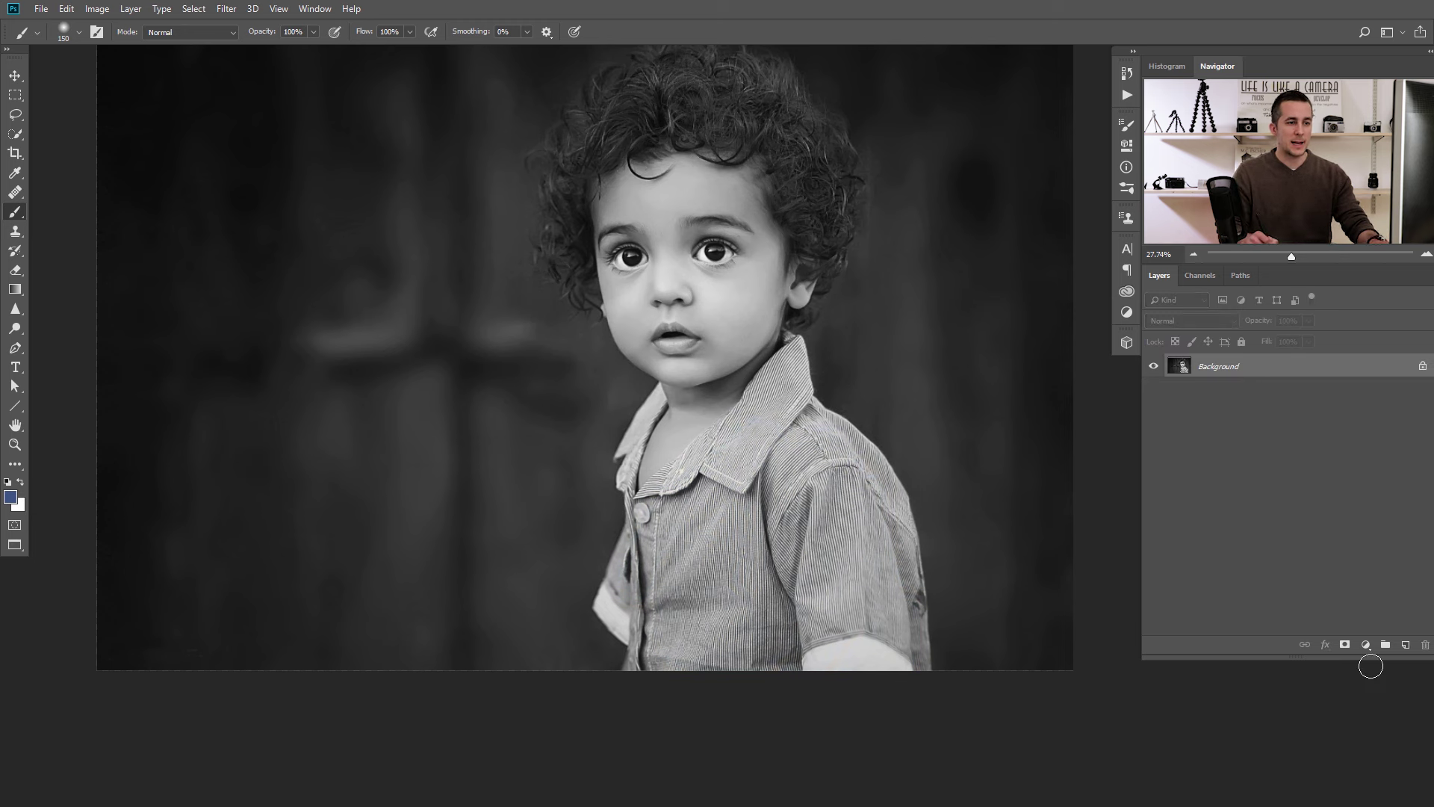
Add a Solid Color fill layer in #385684 above the Background and set its blend mode to Color.
click(1366, 646)
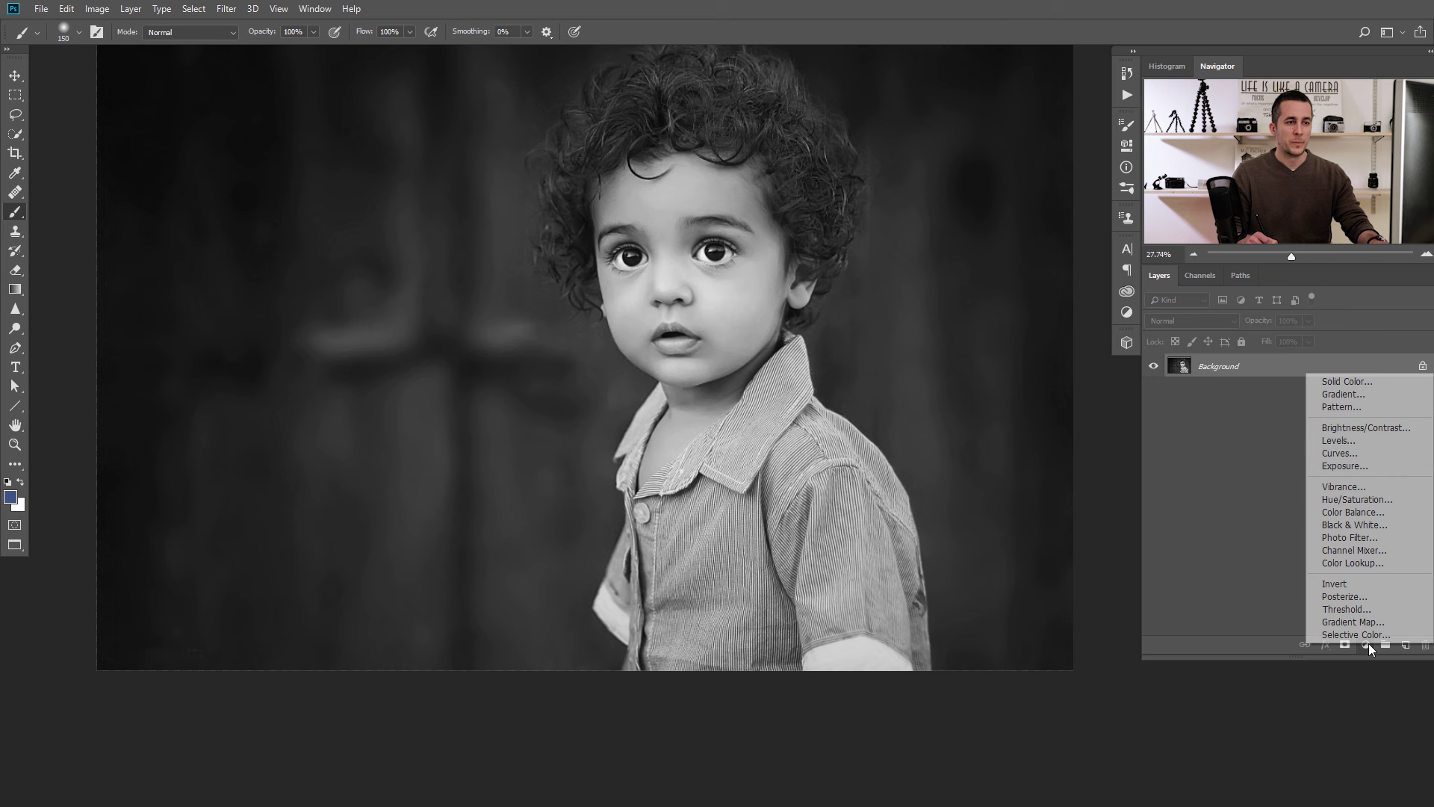
click(1337, 382)
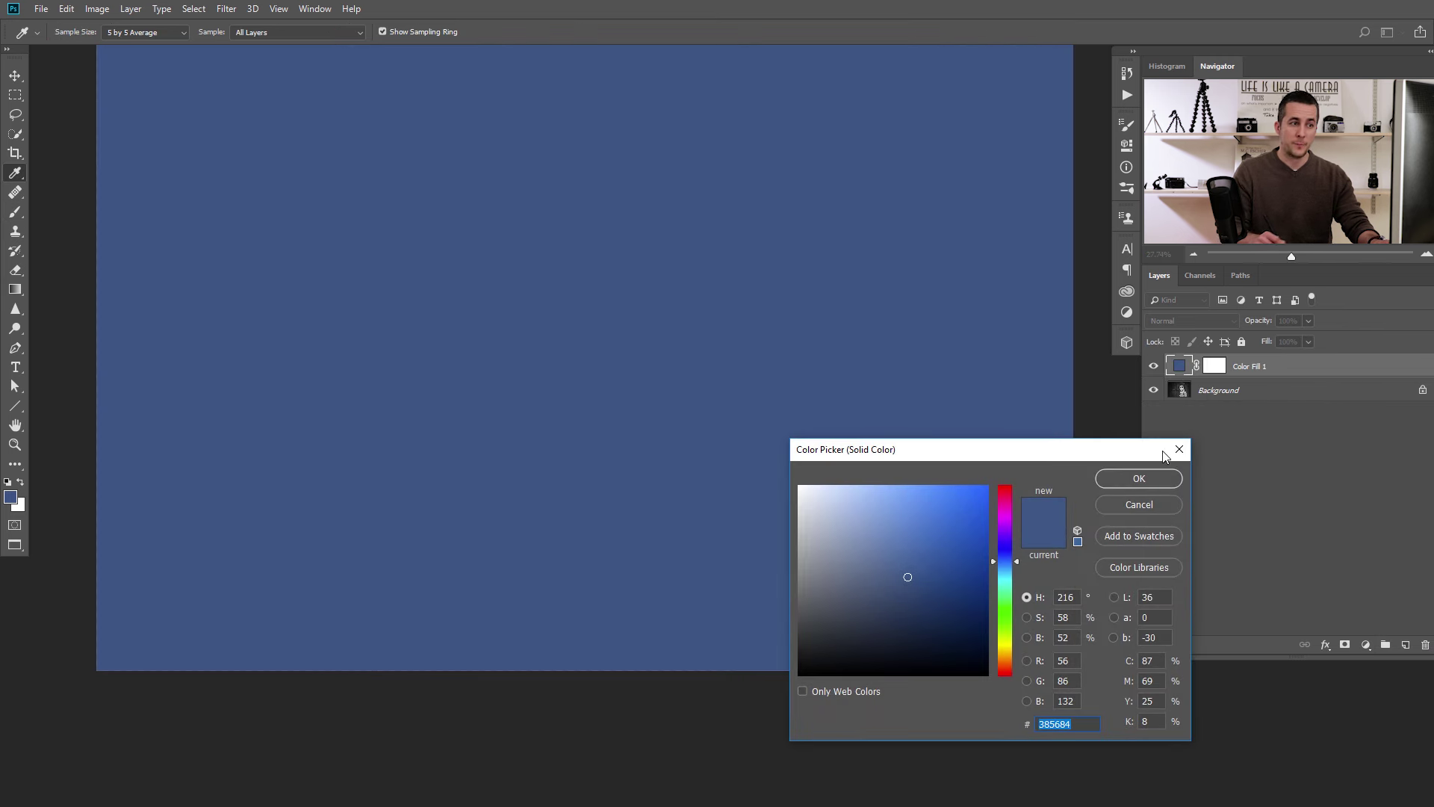
click(1134, 478)
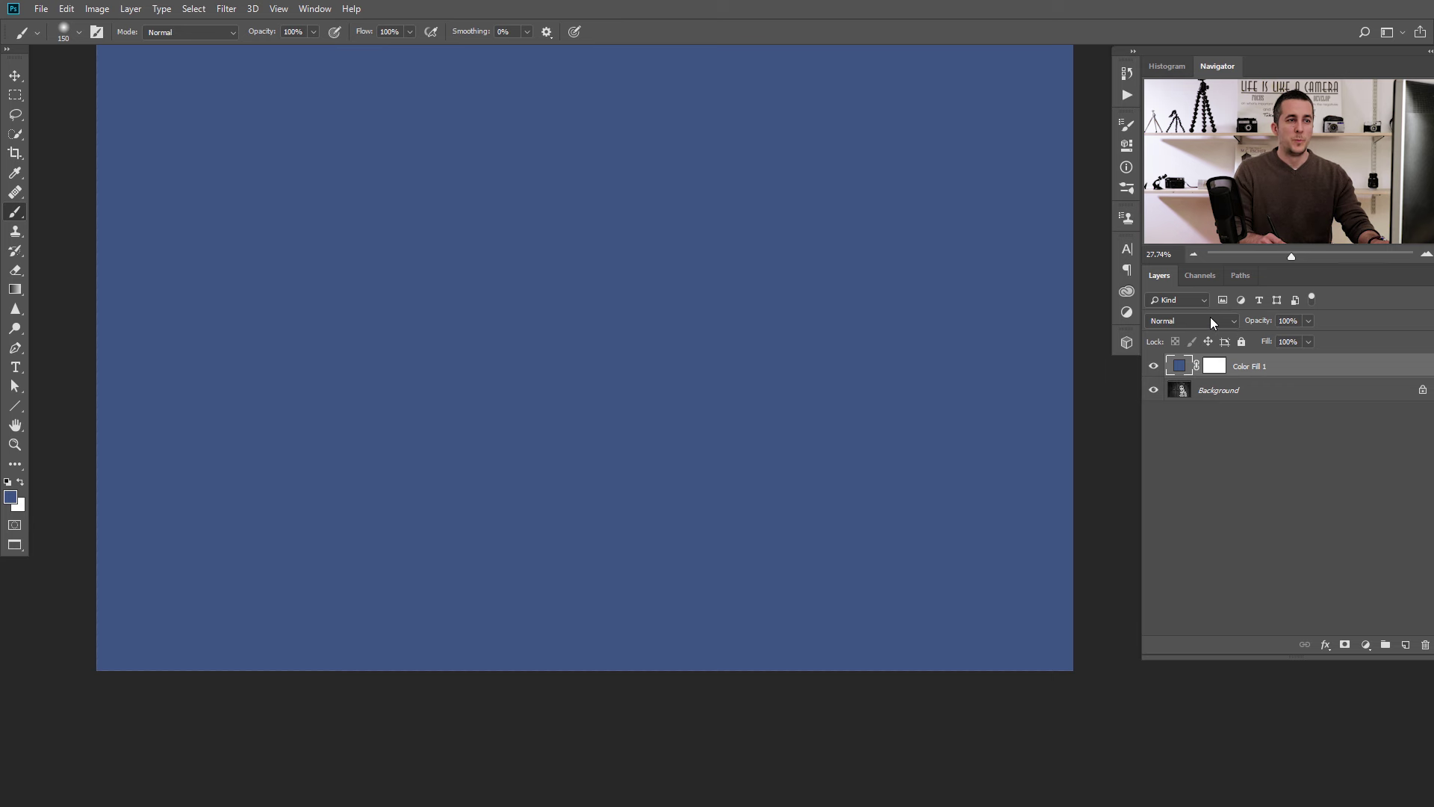
click(1210, 318)
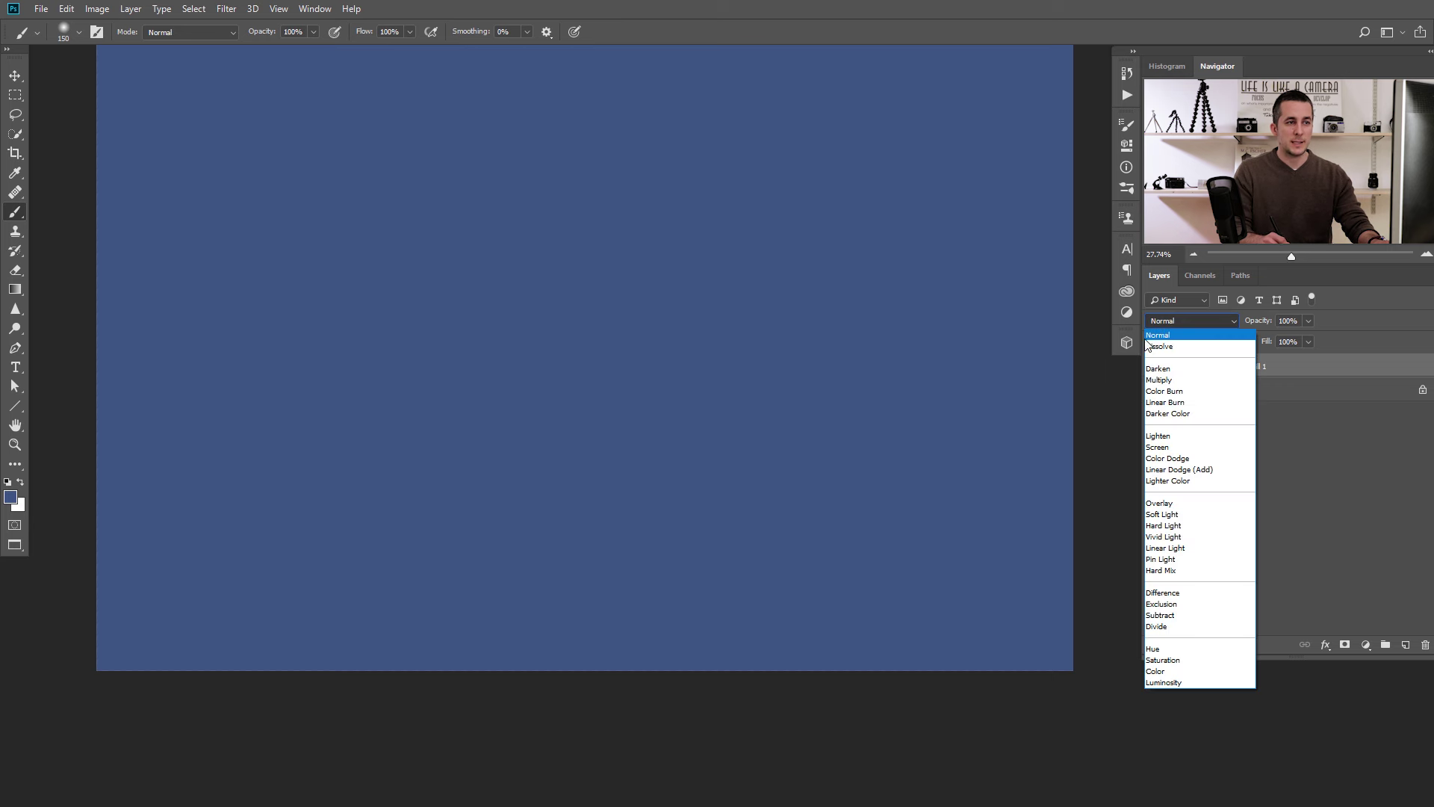
click(1154, 671)
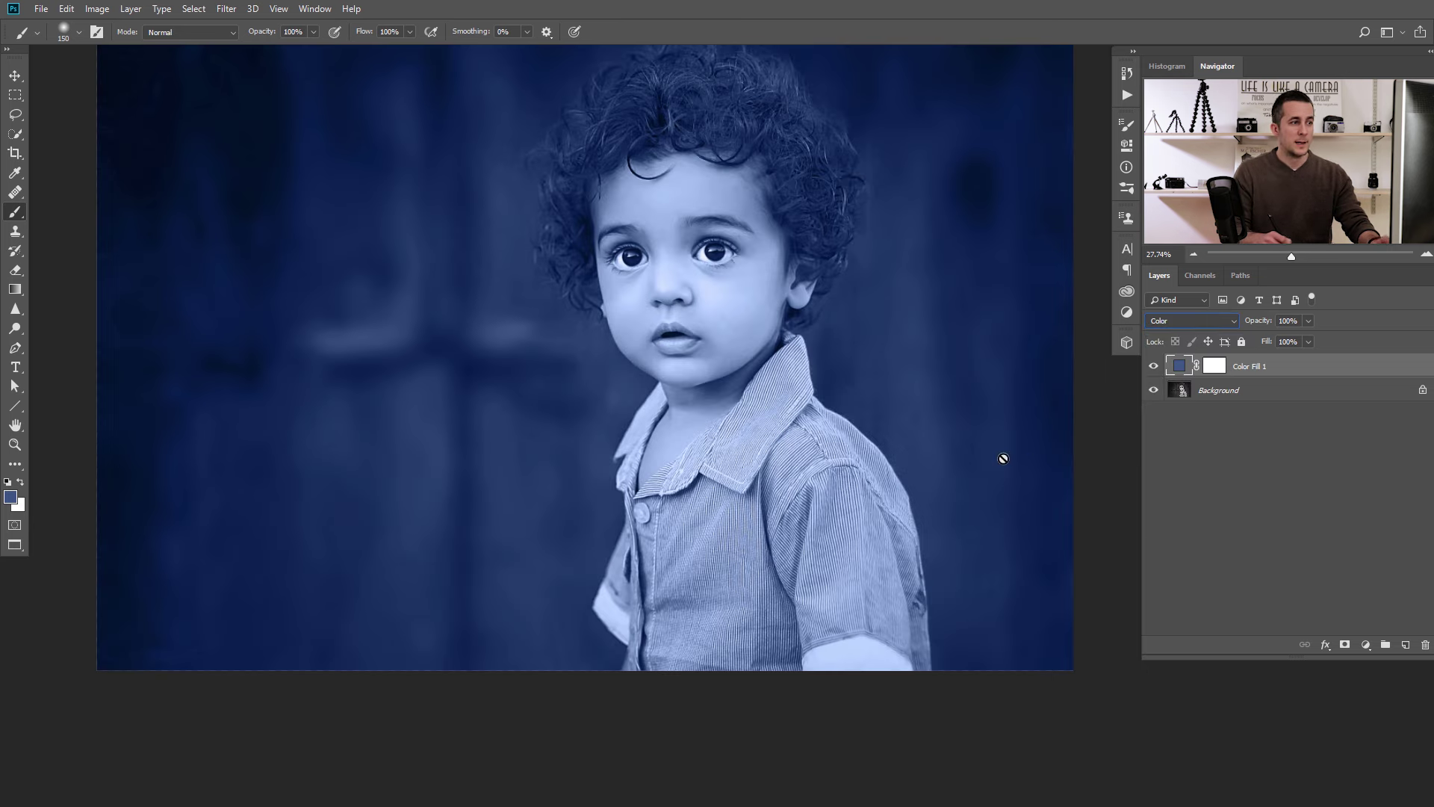
Select the mask of the color fill layer and invert it to black.
drag(746, 410, 728, 459)
click(1212, 369)
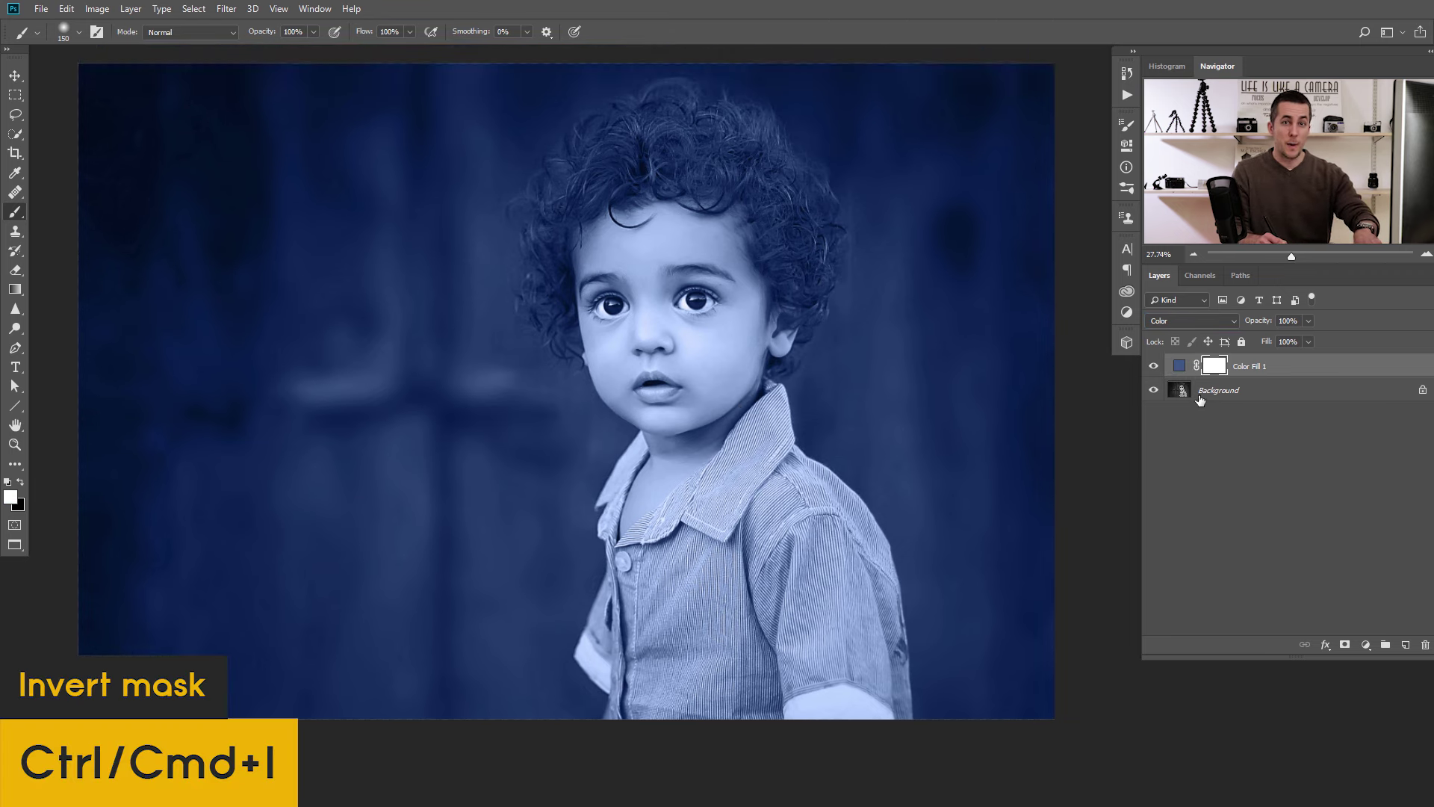
key(ctrl+i)
Paint white on the fill layer's mask over the shirt's large collar flap and upper button area.
scroll(714, 641, up, 6)
key(bracketright)
key(bracketright)
key(bracketright)
mouse_move(762, 374)
mouse_down()
mouse_move(676, 515)
mouse_move(701, 422)
mouse_move(618, 480)
mouse_move(716, 371)
mouse_up()
key(bracketleft)
mouse_move(809, 272)
mouse_down()
mouse_move(826, 232)
mouse_move(810, 312)
mouse_move(830, 183)
mouse_up()
Paint white on the mask over the rest of the shirt body, the shoulder and the near sleeve.
key(bracketleft)
key(bracketleft)
key(bracketleft)
key(bracketleft)
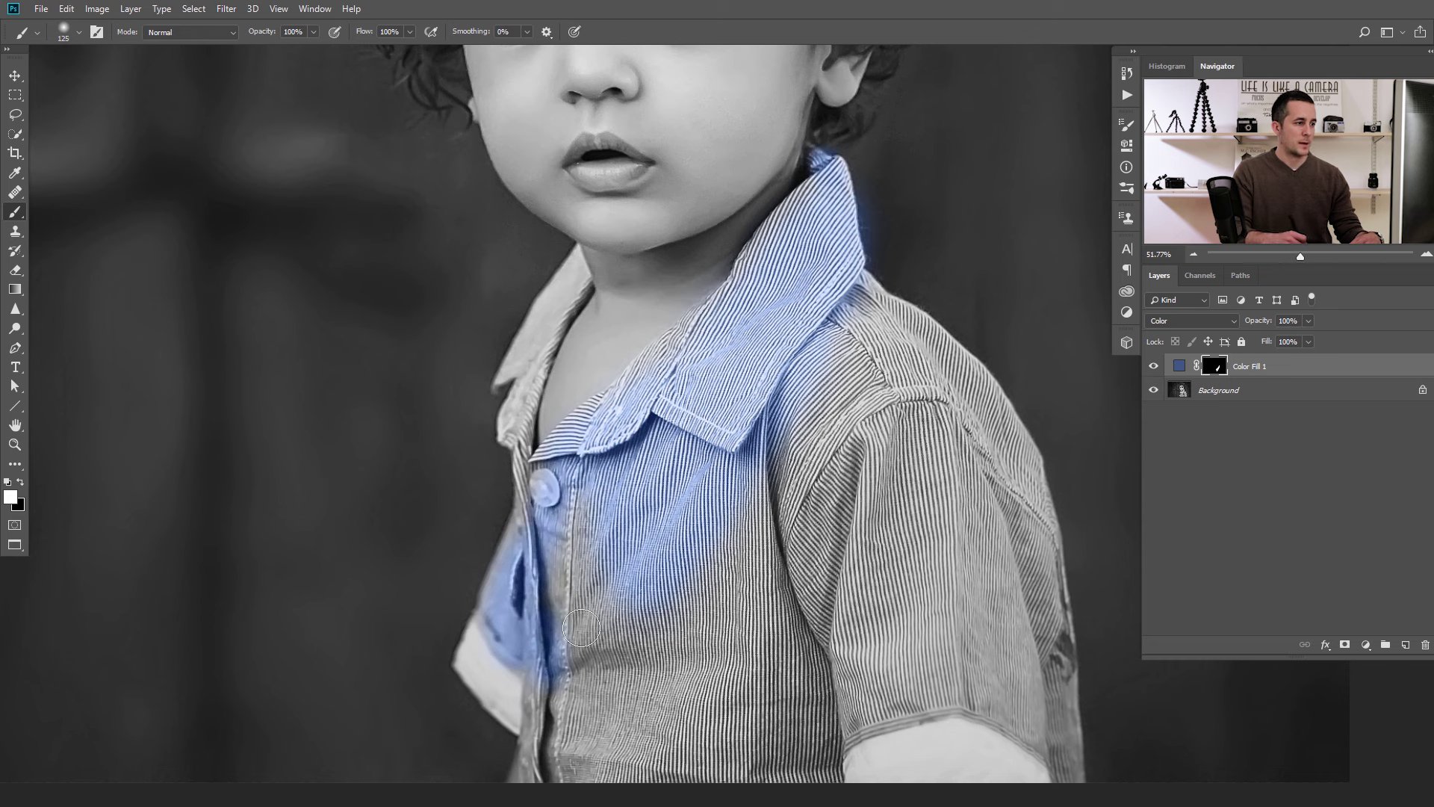
mouse_move(772, 459)
mouse_down()
mouse_move(786, 558)
mouse_move(798, 527)
mouse_move(825, 646)
mouse_move(852, 634)
mouse_move(884, 732)
mouse_move(938, 695)
mouse_up()
key(bracketright)
key(bracketright)
key(bracketright)
key(bracketright)
mouse_move(858, 426)
mouse_down()
mouse_move(891, 438)
mouse_move(902, 348)
mouse_move(985, 448)
mouse_move(1007, 511)
mouse_move(1030, 780)
mouse_move(951, 769)
mouse_move(911, 663)
mouse_move(823, 739)
mouse_move(774, 735)
mouse_move(671, 794)
mouse_move(620, 656)
mouse_move(572, 743)
mouse_move(575, 715)
mouse_move(563, 708)
mouse_move(550, 736)
mouse_move(548, 704)
mouse_move(538, 781)
mouse_move(580, 661)
mouse_move(578, 582)
mouse_move(572, 521)
mouse_move(548, 583)
mouse_move(508, 562)
mouse_move(498, 607)
mouse_move(518, 542)
mouse_move(488, 603)
mouse_move(524, 487)
mouse_up()
Reveal the blue on the far collar flap and far sleeve cuff by painting white with a brush of about 50 px.
key(bracketleft)
key(bracketleft)
key(bracketleft)
key(bracketleft)
key(bracketleft)
key(bracketleft)
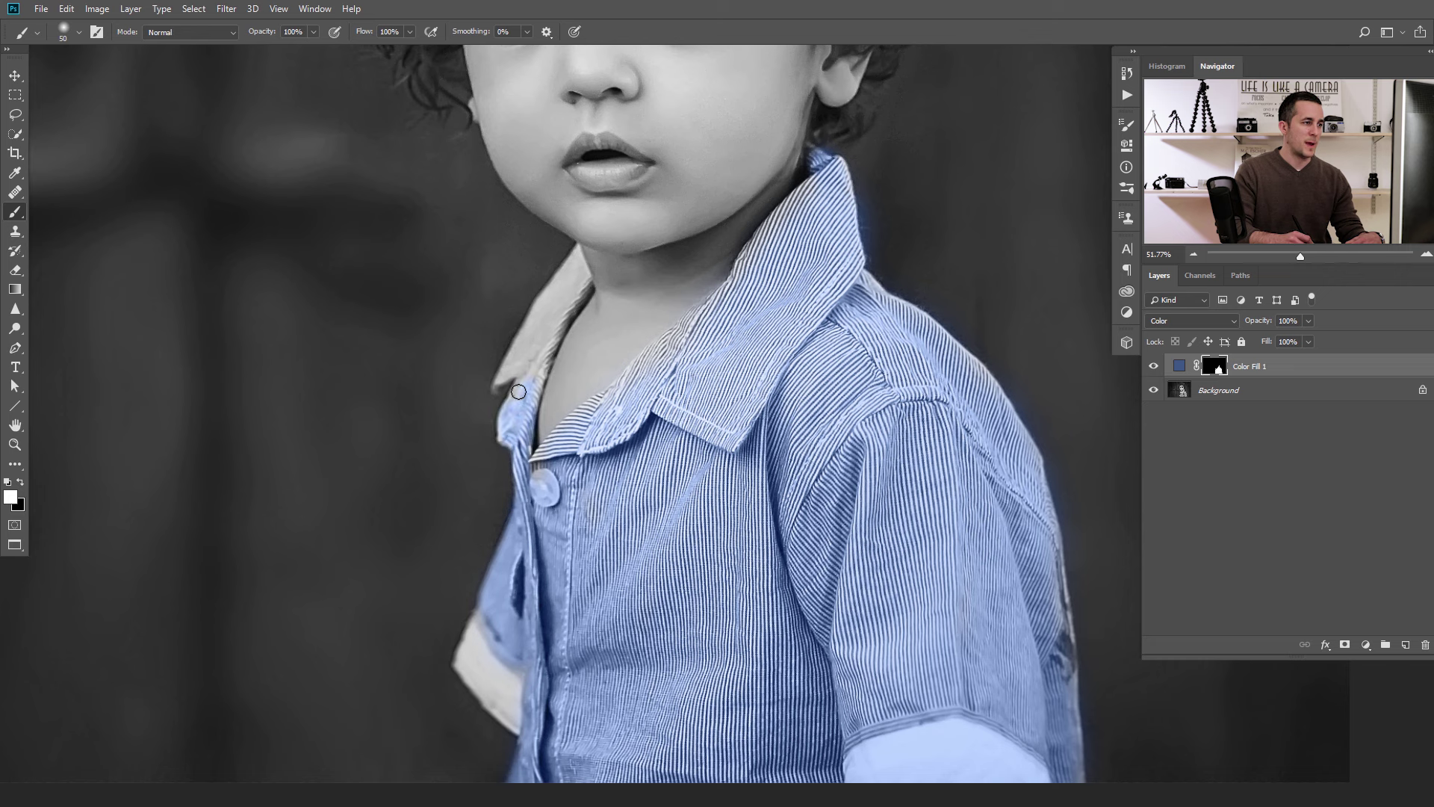
drag(509, 370, 495, 382)
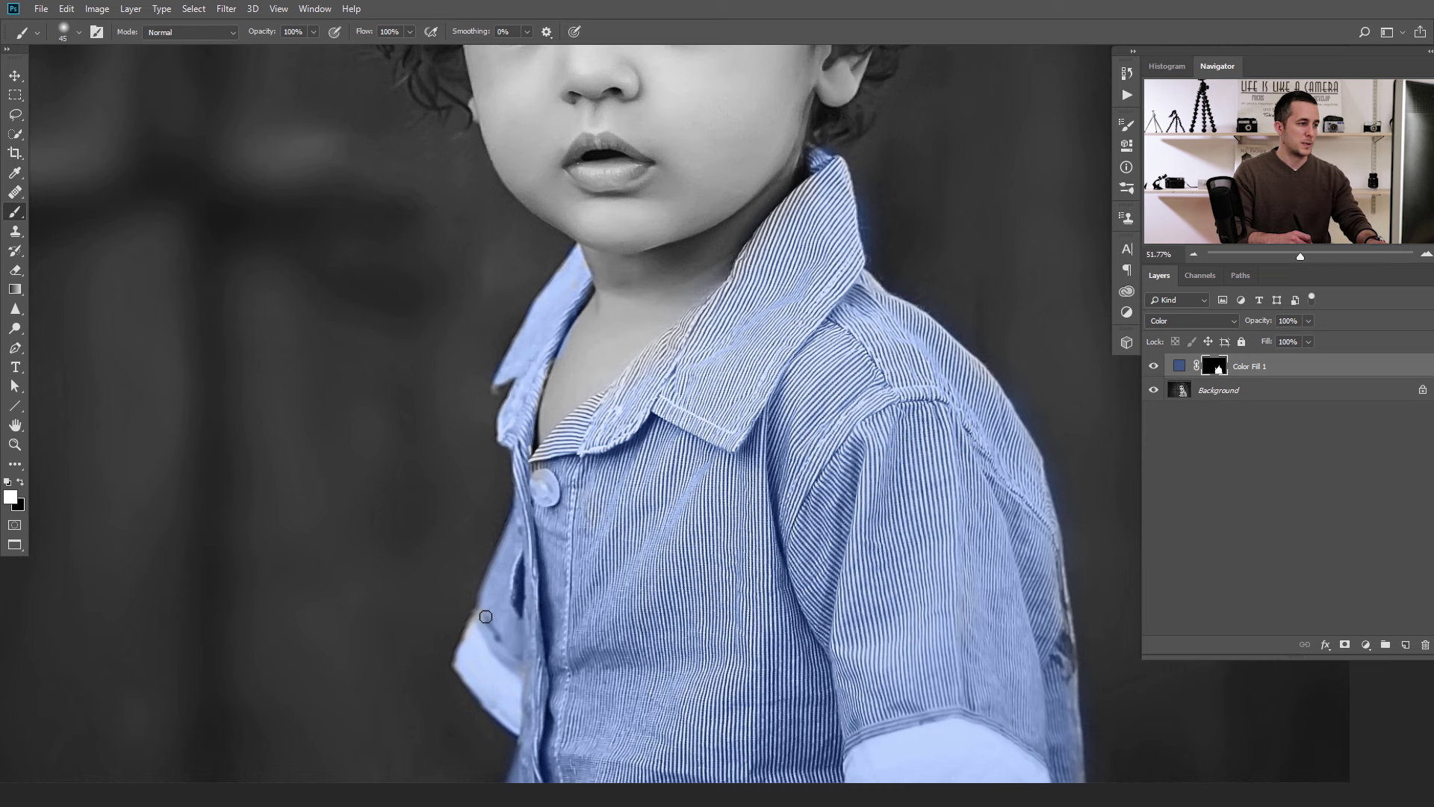
Touch up the mask along the shirt and collar edges, alternating black and white with a soft brush of 45 to 70 px.
scroll(462, 644, down, 5)
key(x)
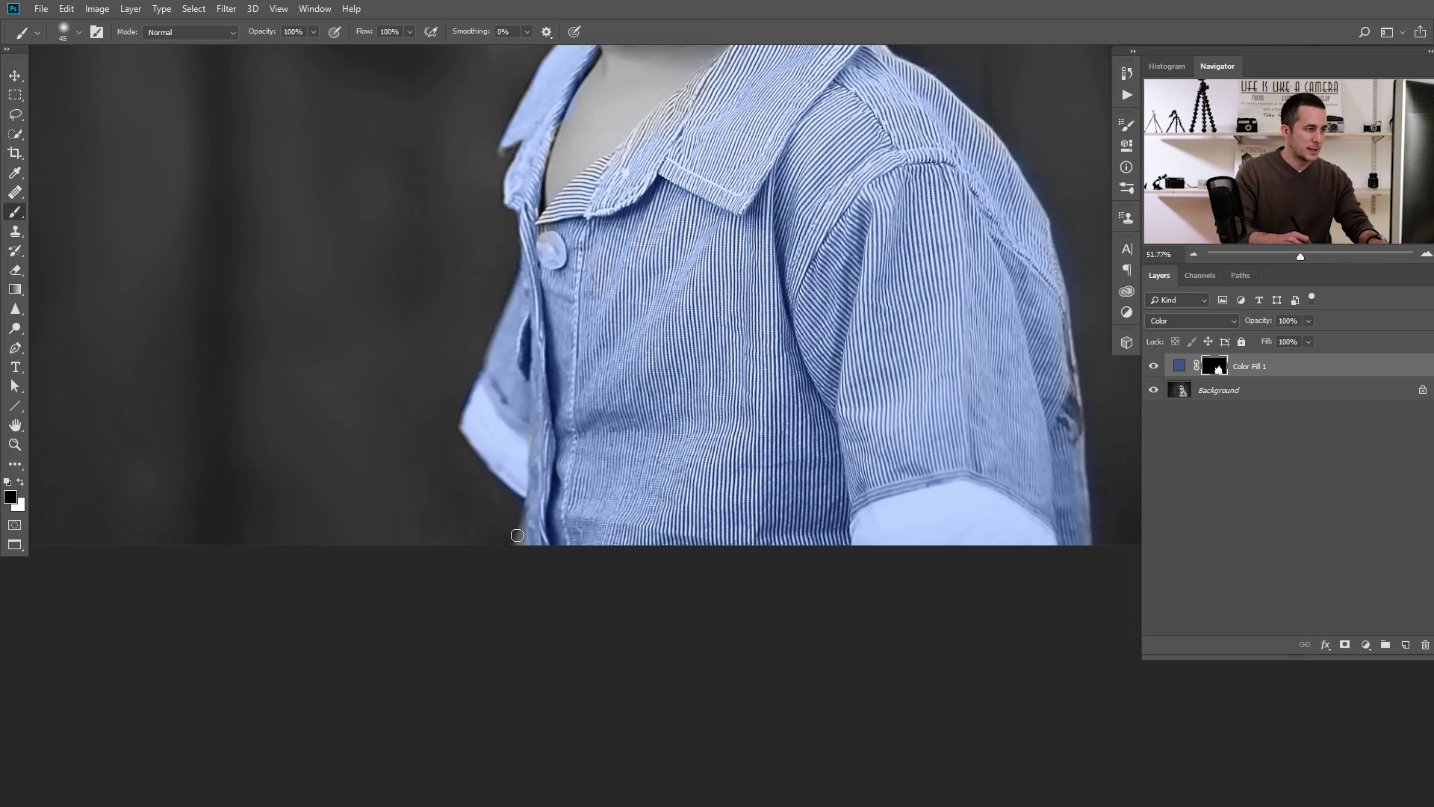
scroll(525, 507, up, 4)
key(bracketright)
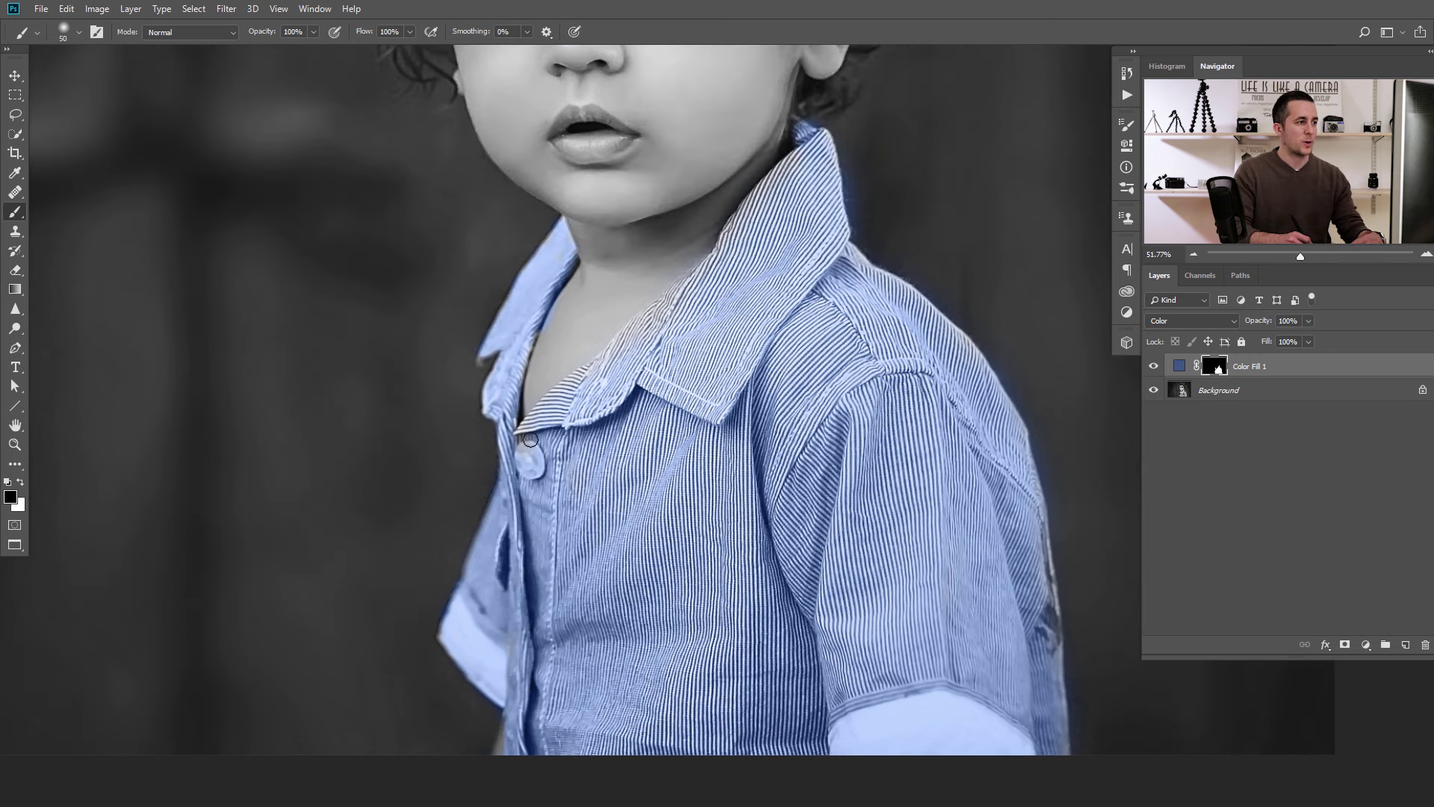
key(x)
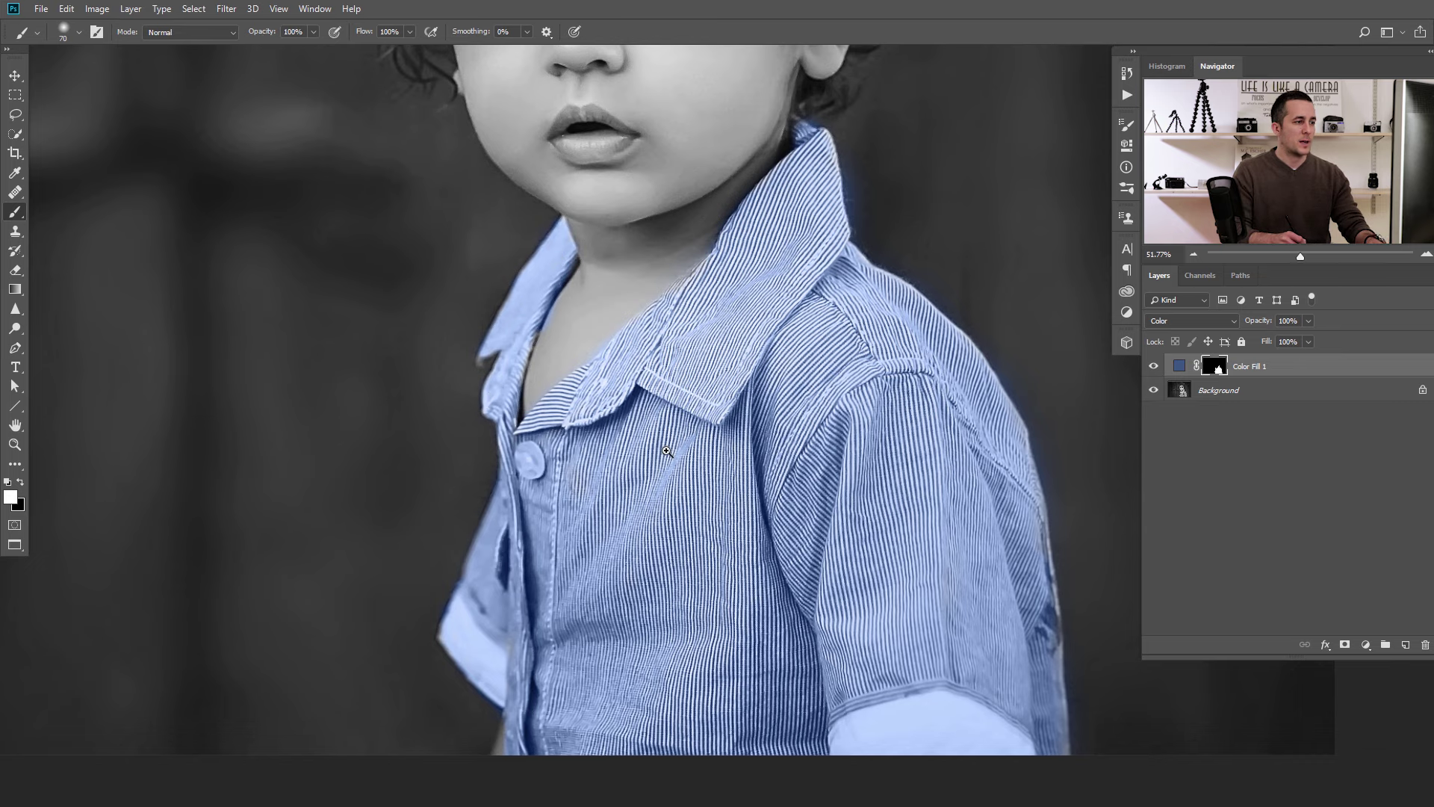
drag(693, 435, 659, 476)
drag(549, 574, 580, 582)
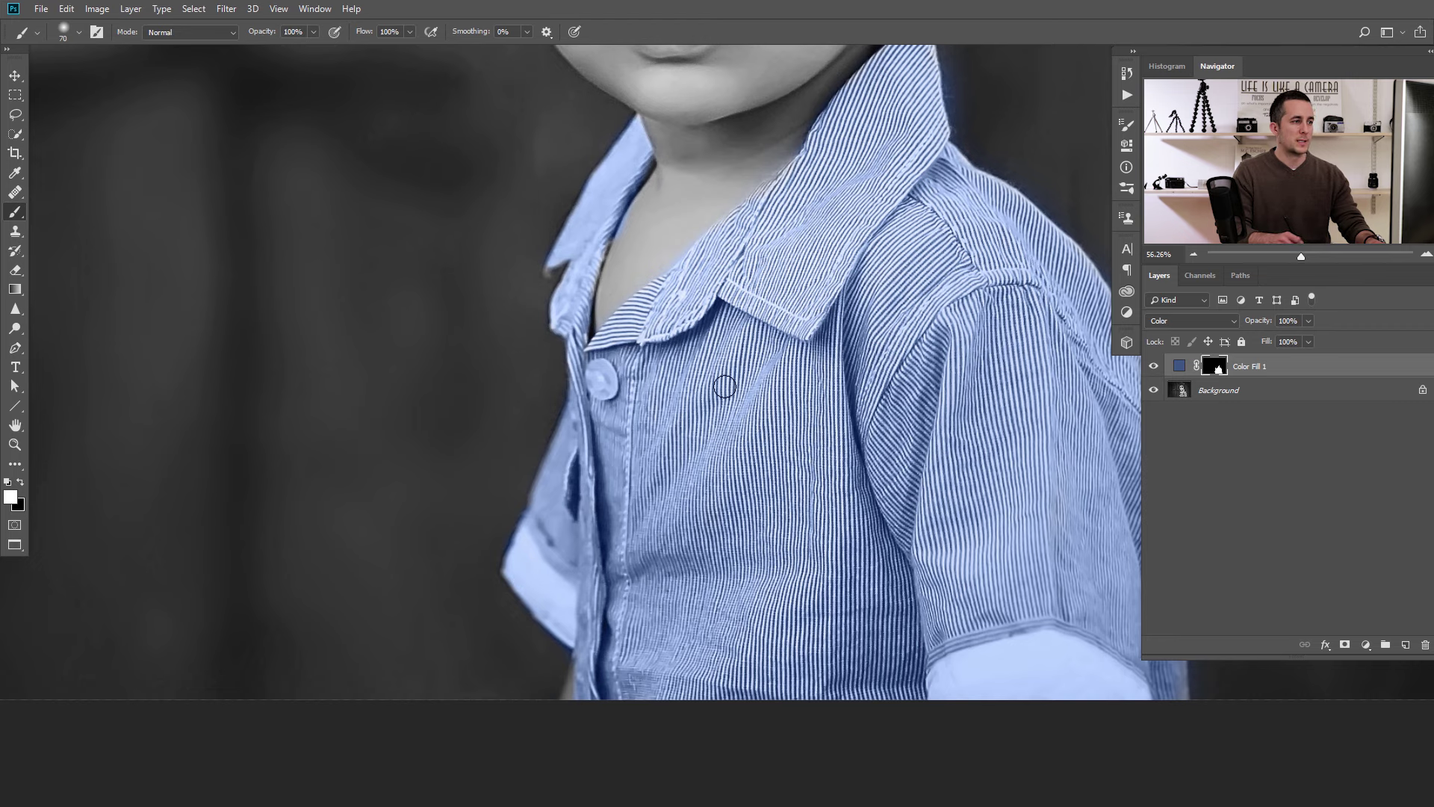
Try several hues for the shirt's color fill, settle on #526693, and return to the Brush tool.
drag(843, 470, 710, 590)
double_click(1178, 368)
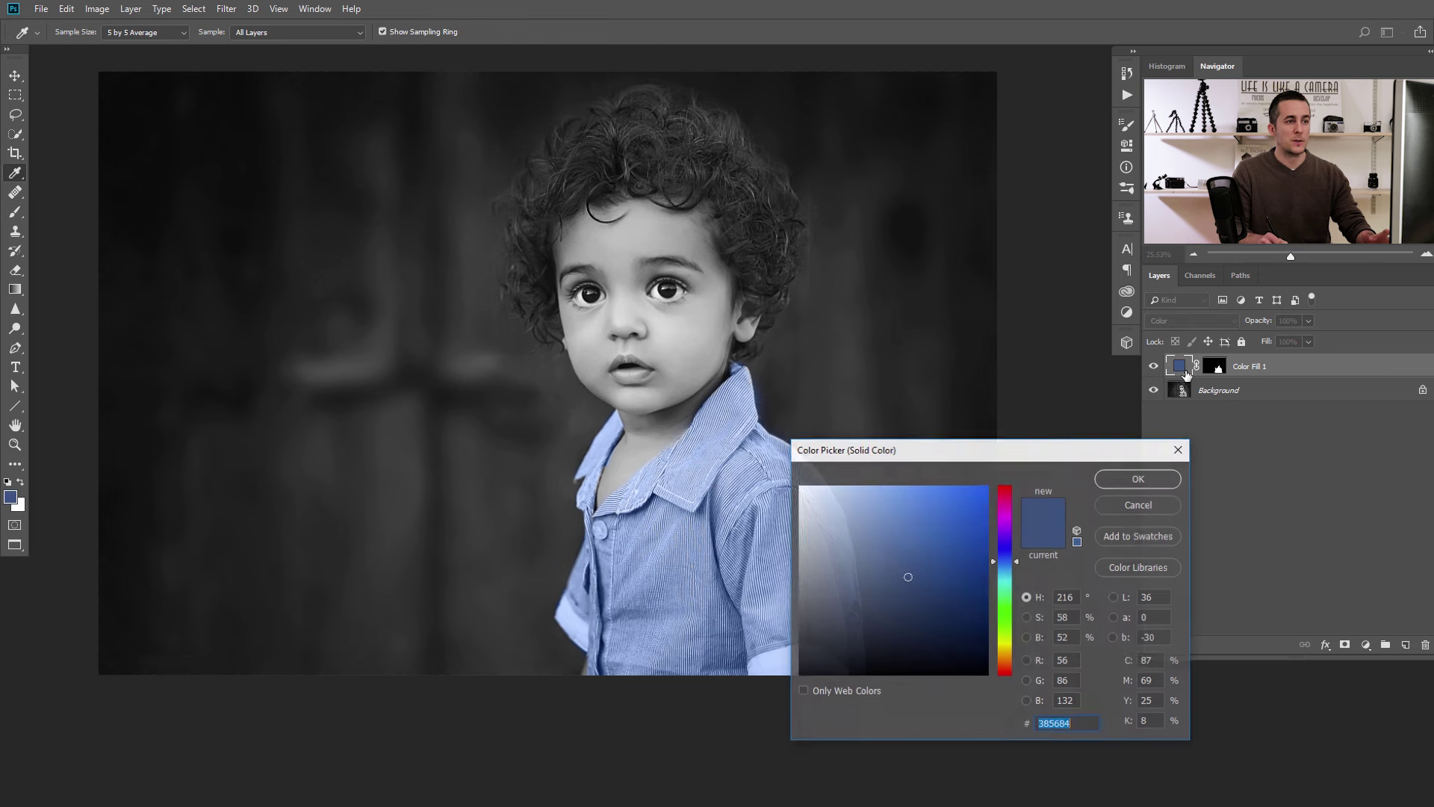
mouse_move(905, 577)
mouse_down()
mouse_move(840, 562)
mouse_move(907, 517)
mouse_up()
drag(1012, 552, 1008, 499)
drag(944, 541, 937, 642)
click(1008, 570)
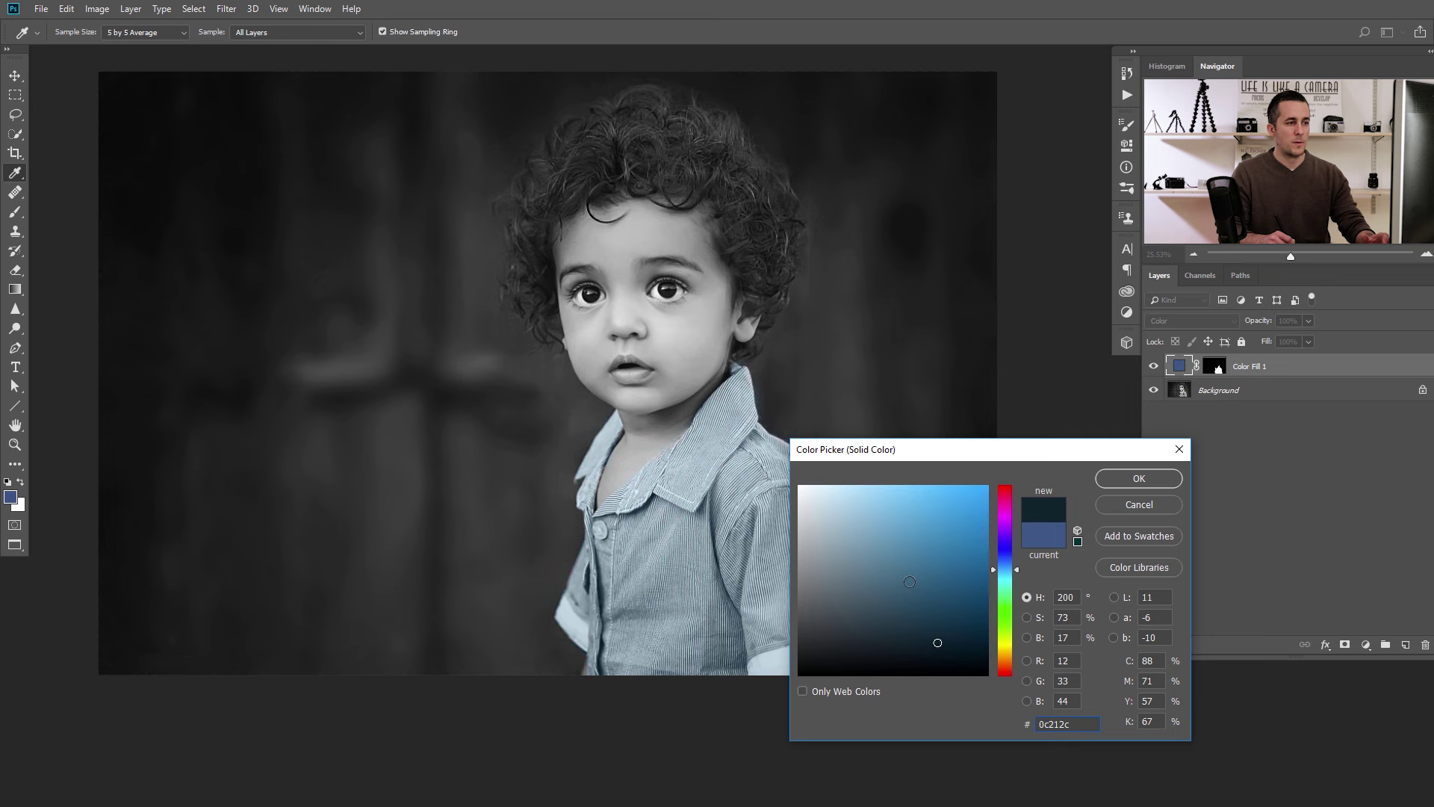
click(882, 586)
click(998, 559)
drag(926, 580, 889, 563)
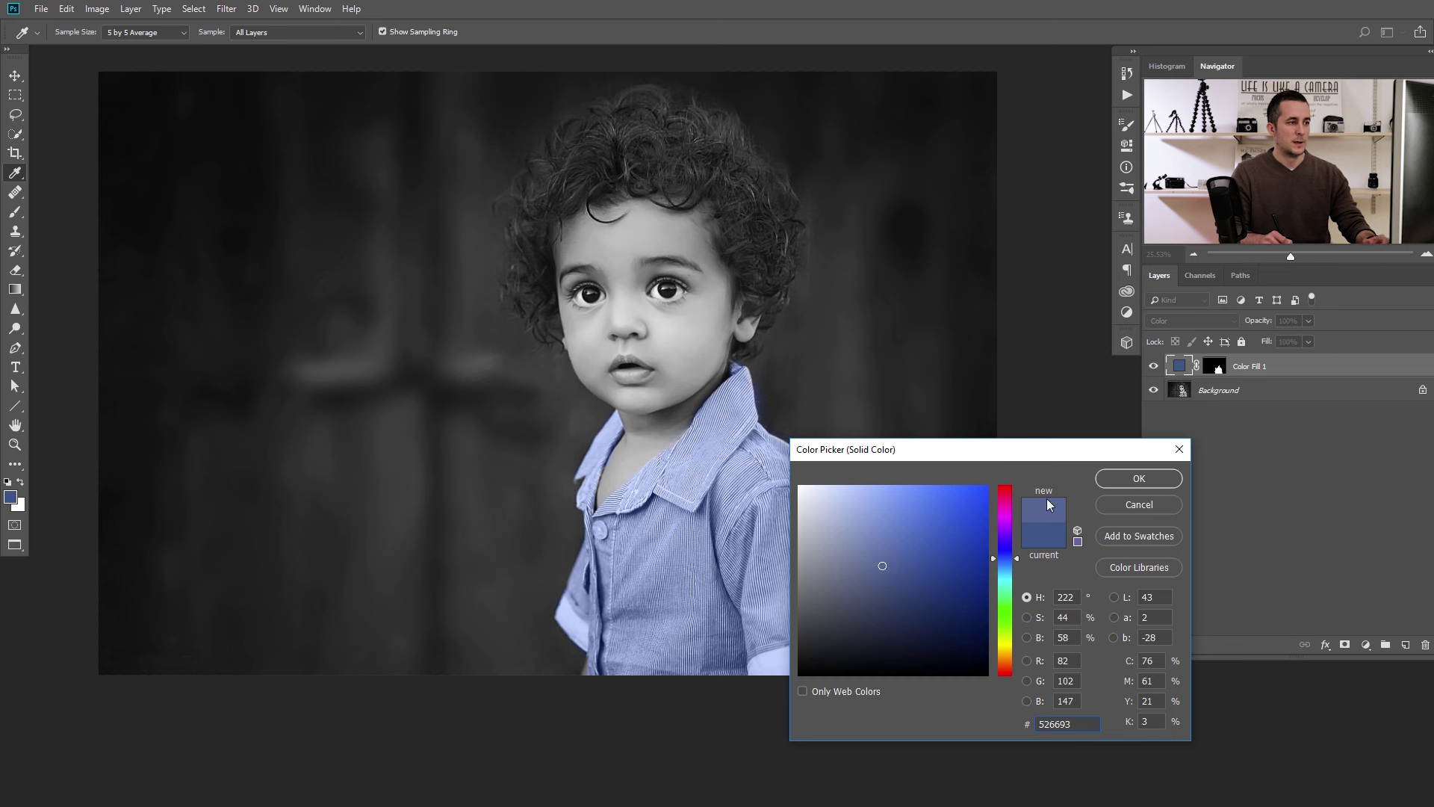
click(1112, 477)
key(b)
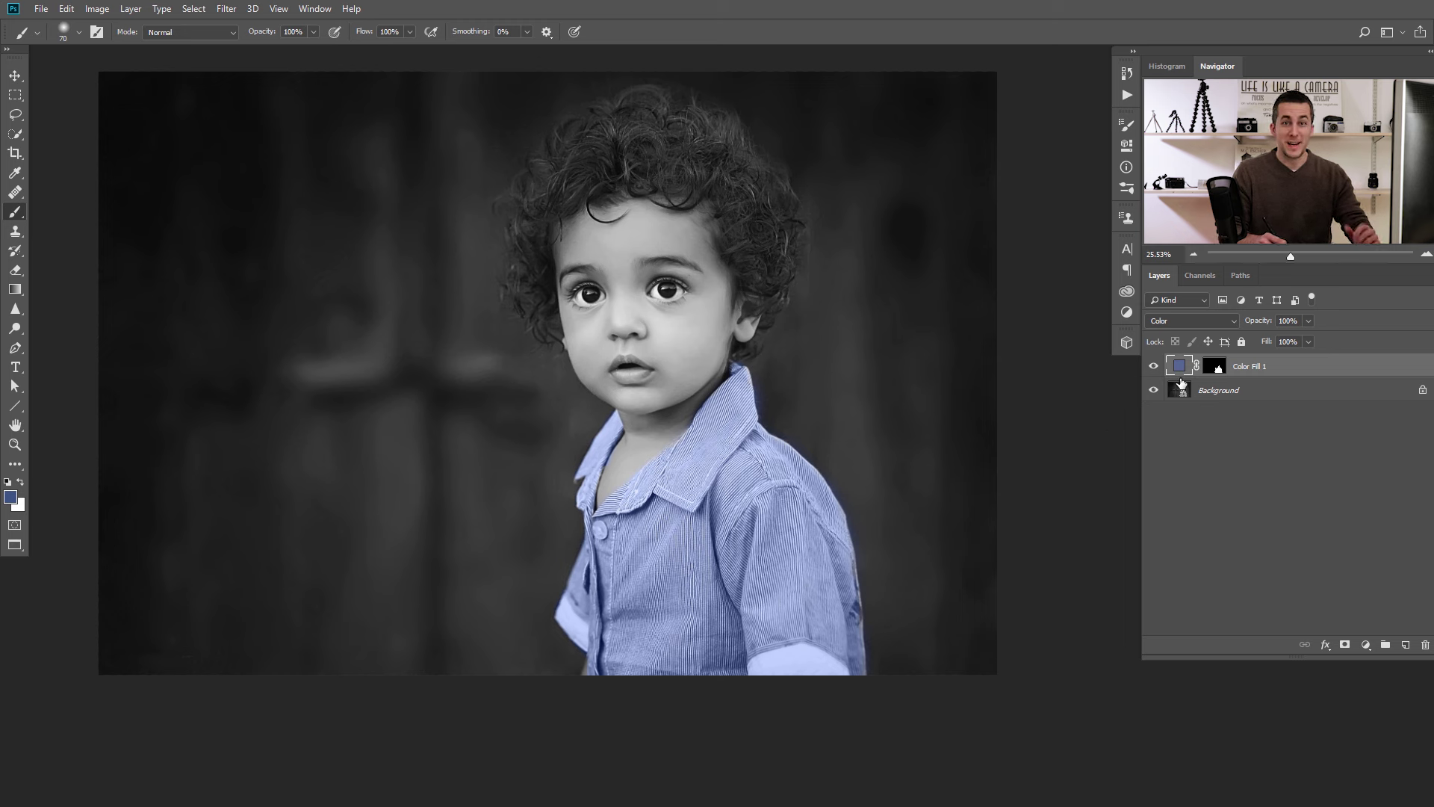
Add a Color Balance adjustment layer above the shirt's color fill and set its midtones' Yellow-Blue value to +26.
click(1364, 648)
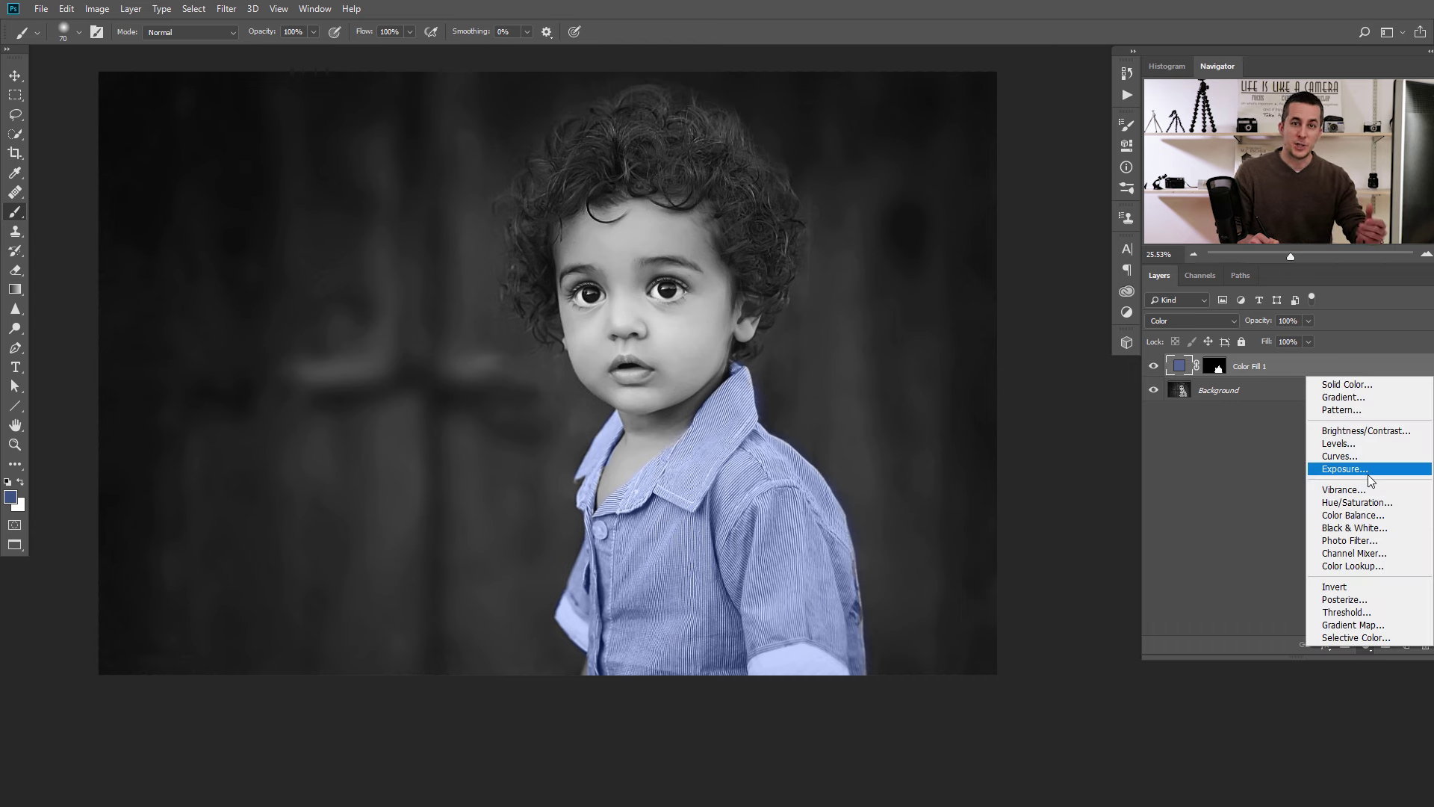
click(1351, 515)
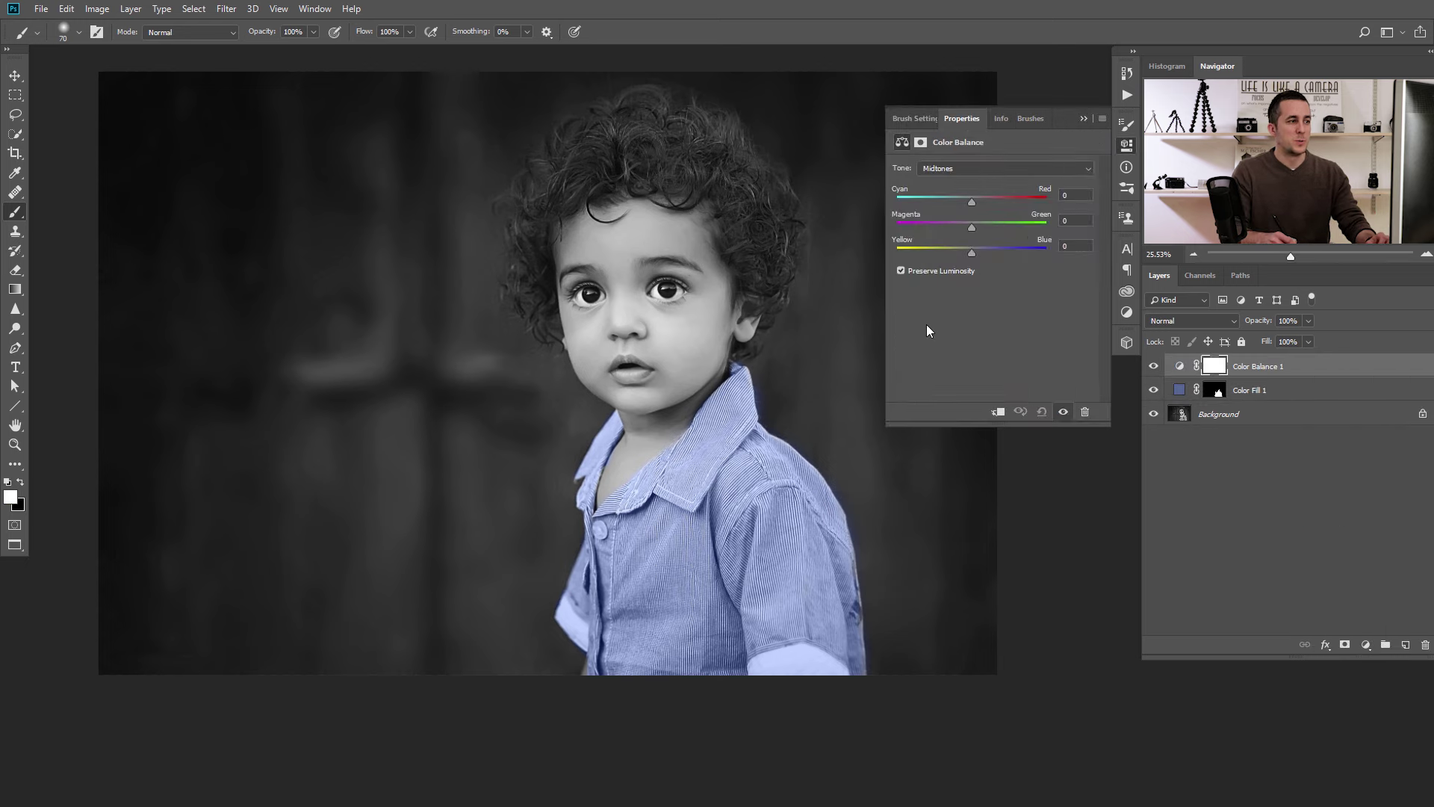
mouse_move(971, 253)
mouse_down()
mouse_move(905, 257)
mouse_move(1017, 255)
mouse_move(941, 258)
mouse_move(990, 255)
mouse_up()
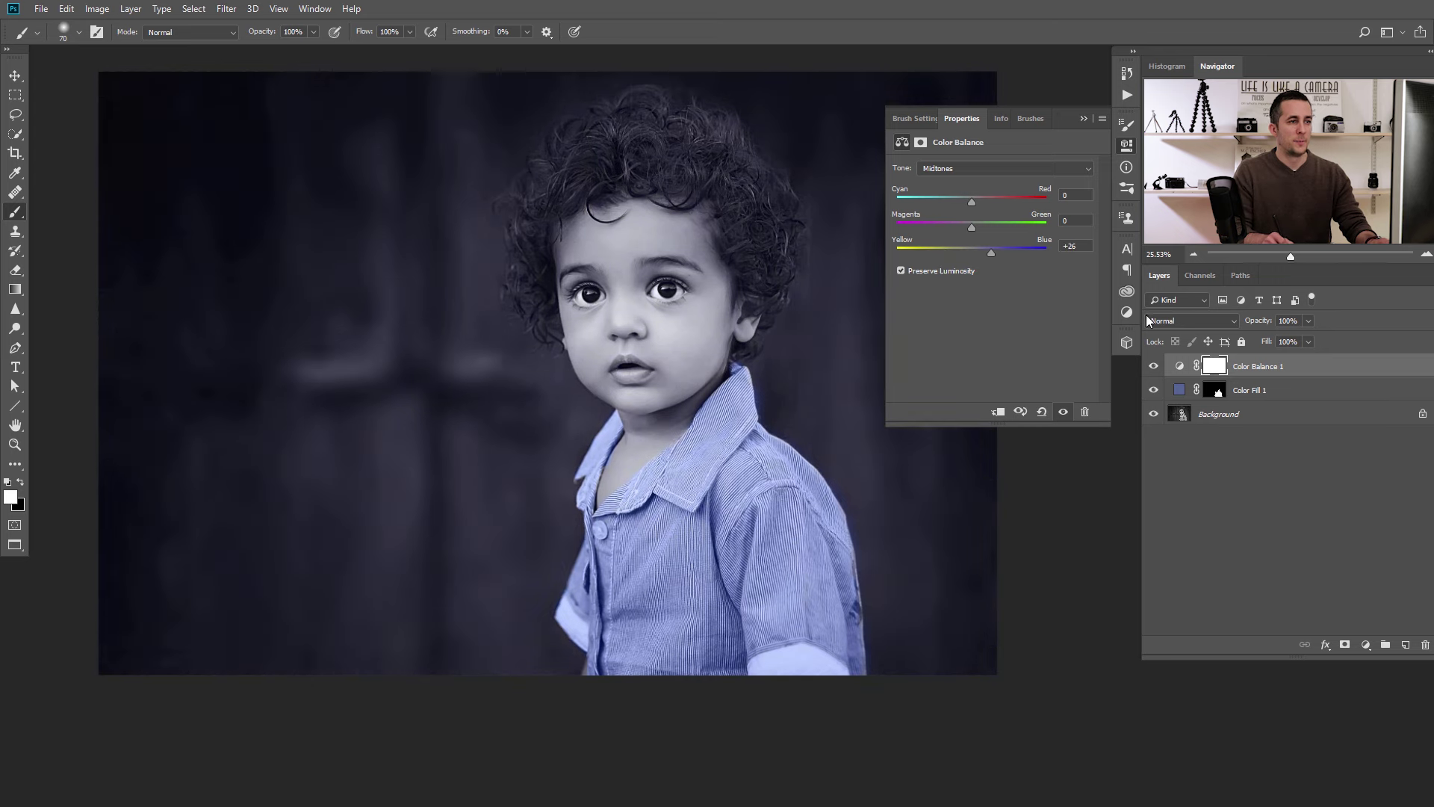
drag(660, 299, 950, 390)
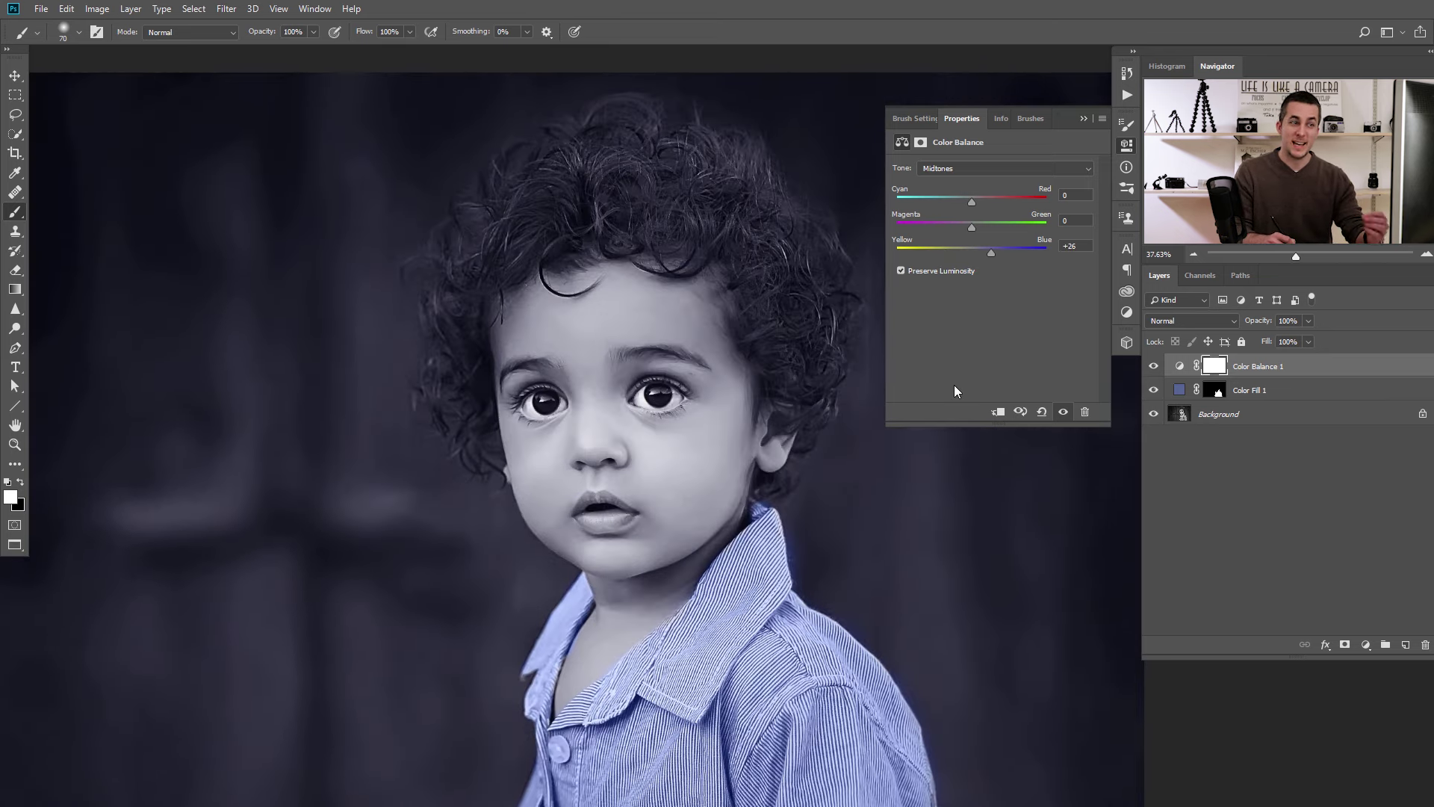
Try the Color blend mode on the Color Balance layer and return it to Normal.
click(1189, 320)
click(1171, 671)
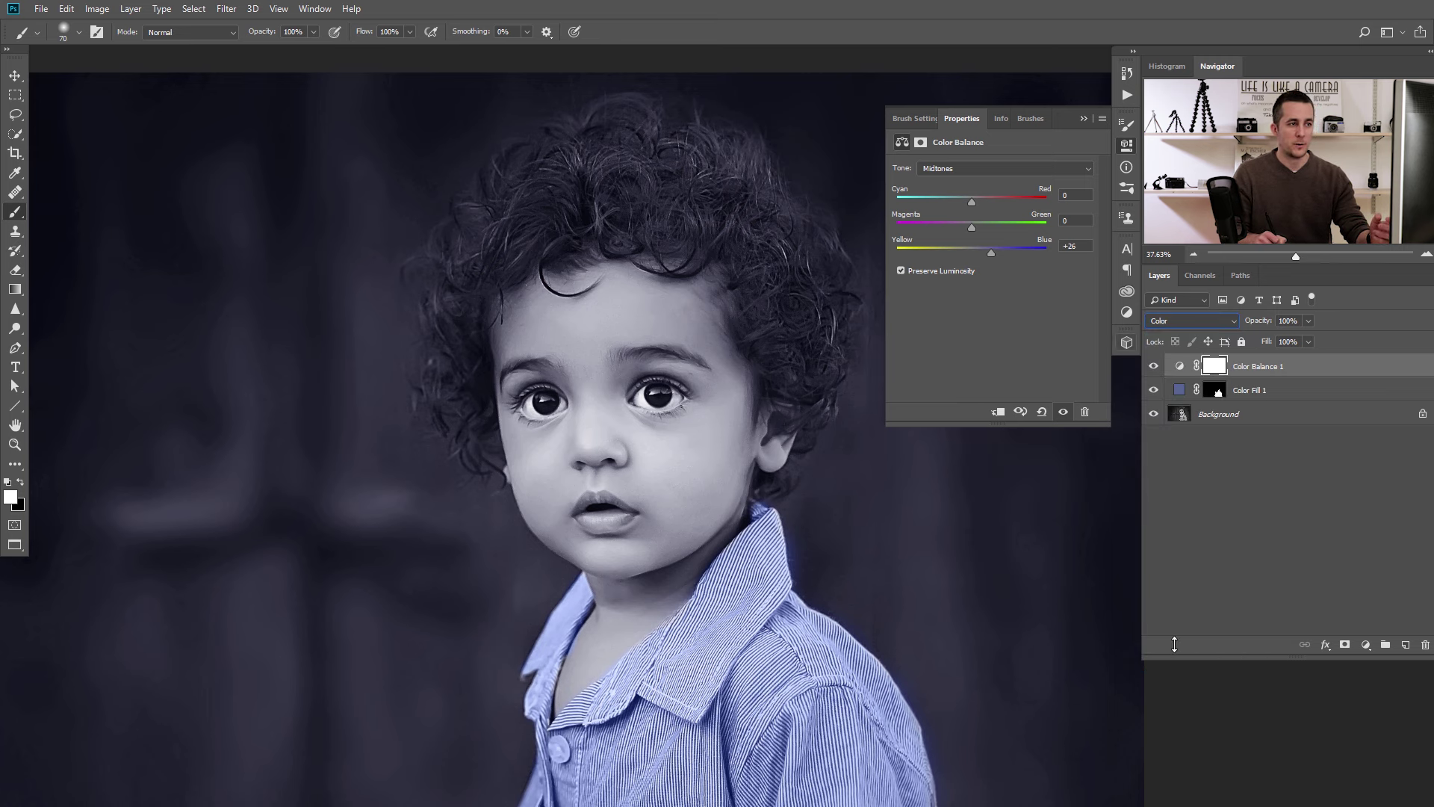
click(1169, 322)
click(1168, 342)
Turn off Preserve Luminosity and set the Color Balance midtones to Yellow-Blue -62 and Cyan-Red +55.
click(901, 271)
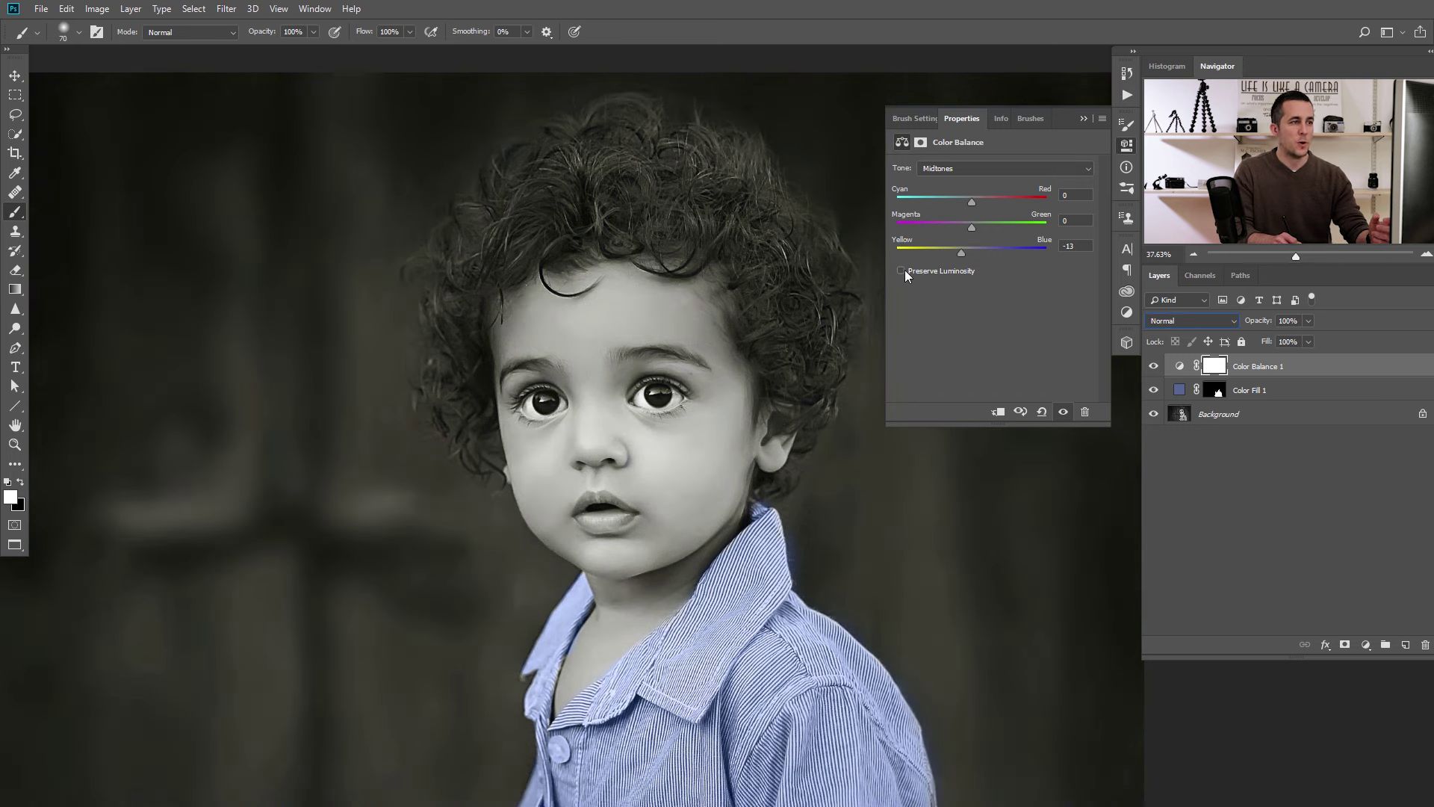
click(902, 270)
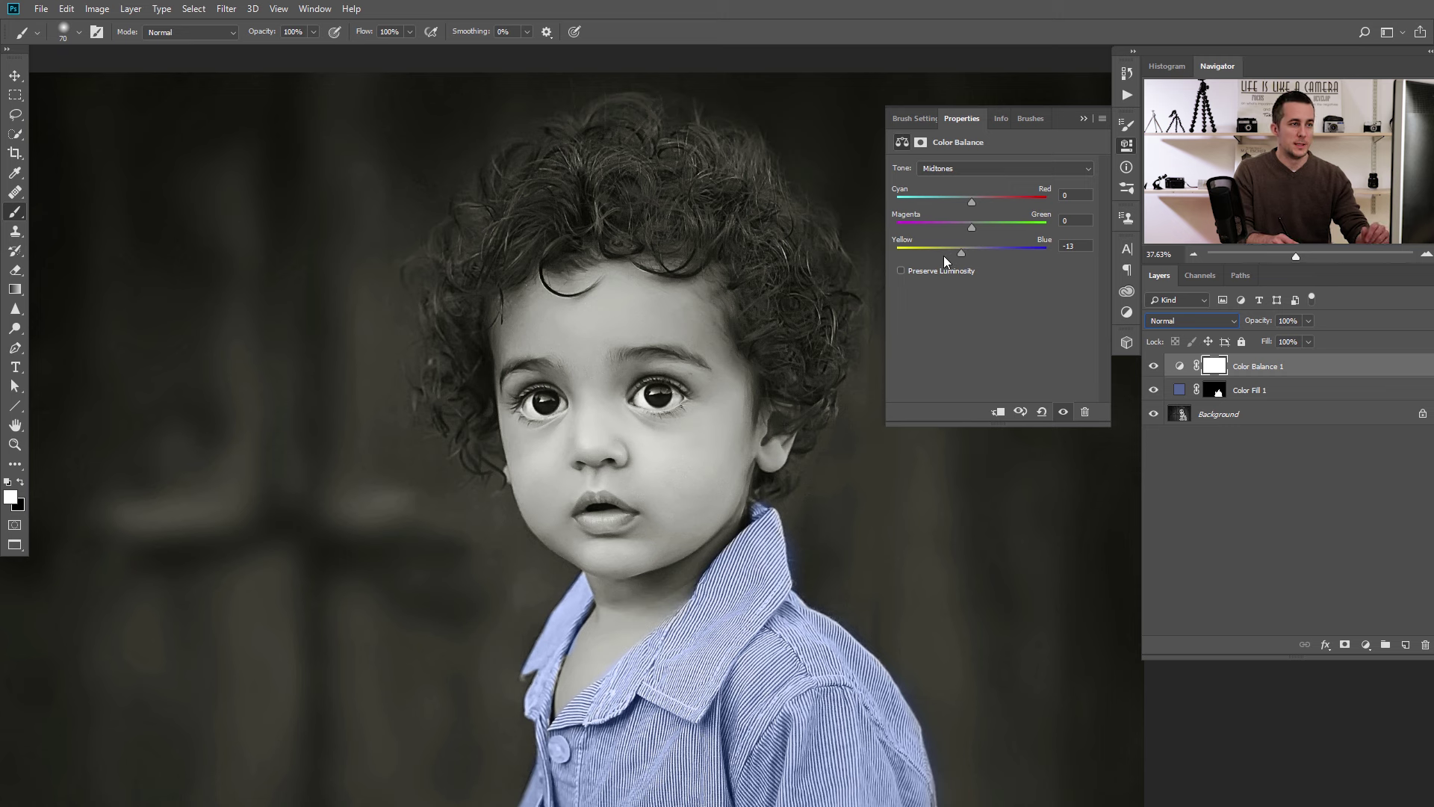
click(1176, 317)
click(1178, 330)
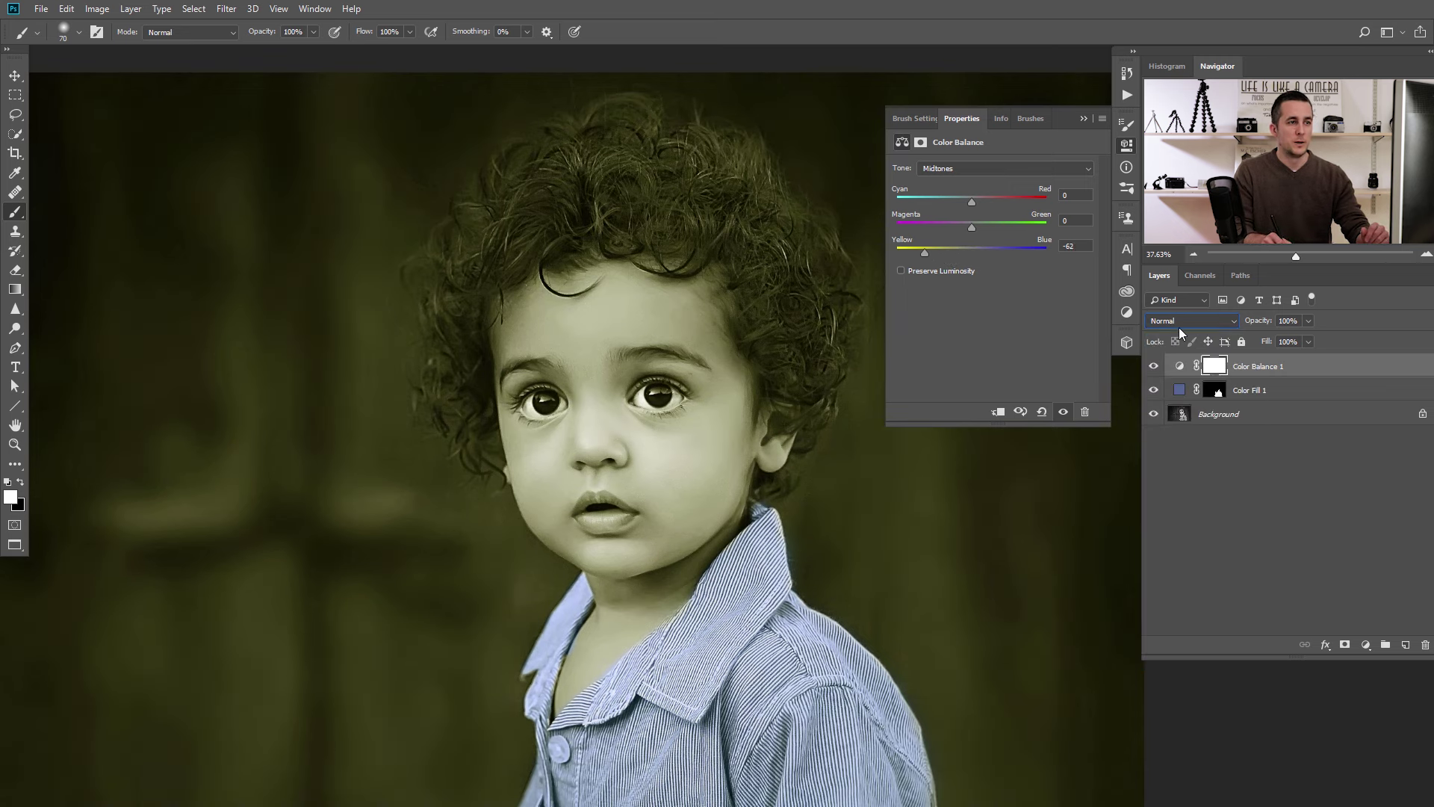
drag(970, 200, 1008, 202)
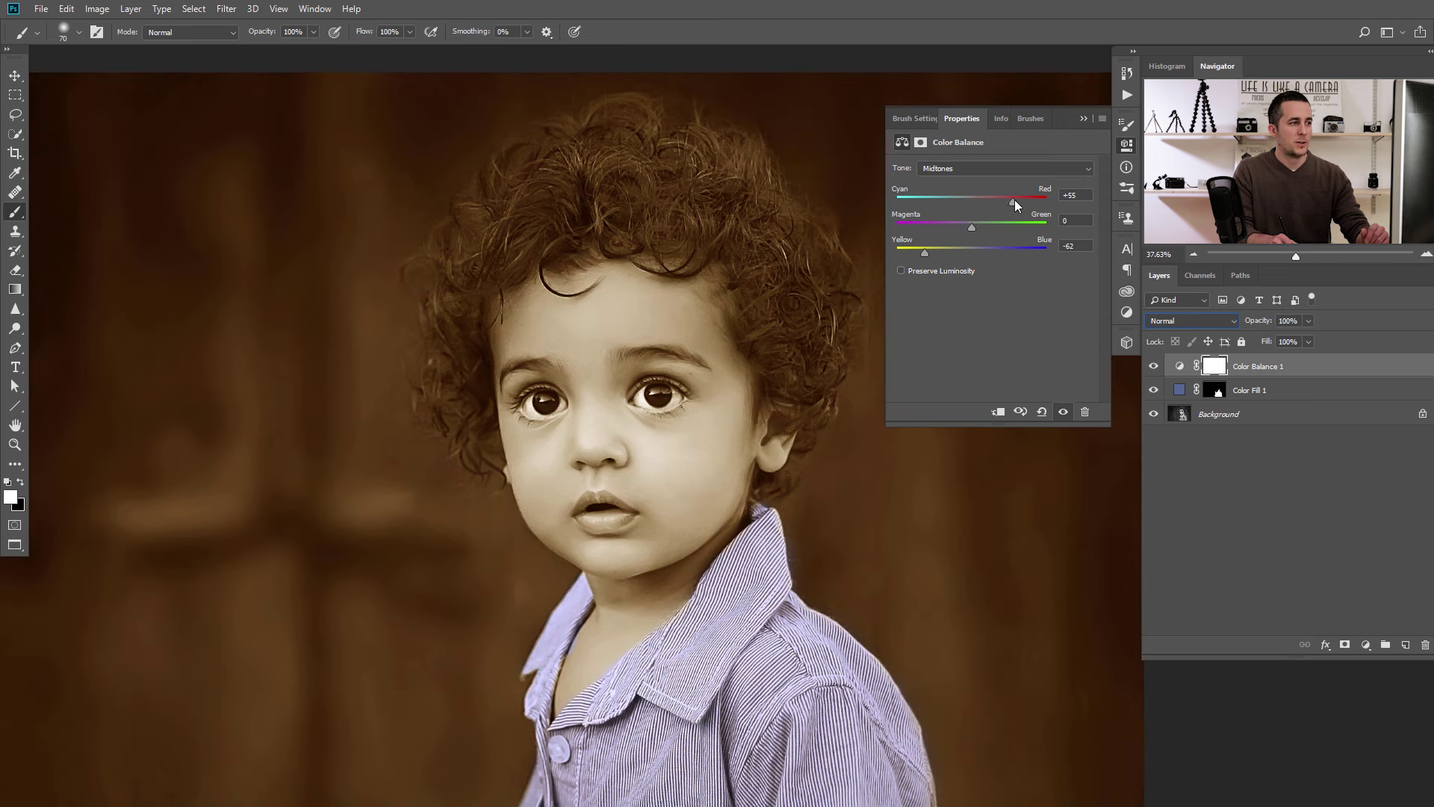
Adjust the Color Balance shadows and set the highlights to Yellow-Blue -23 and Cyan-Red +24.
click(993, 169)
click(970, 182)
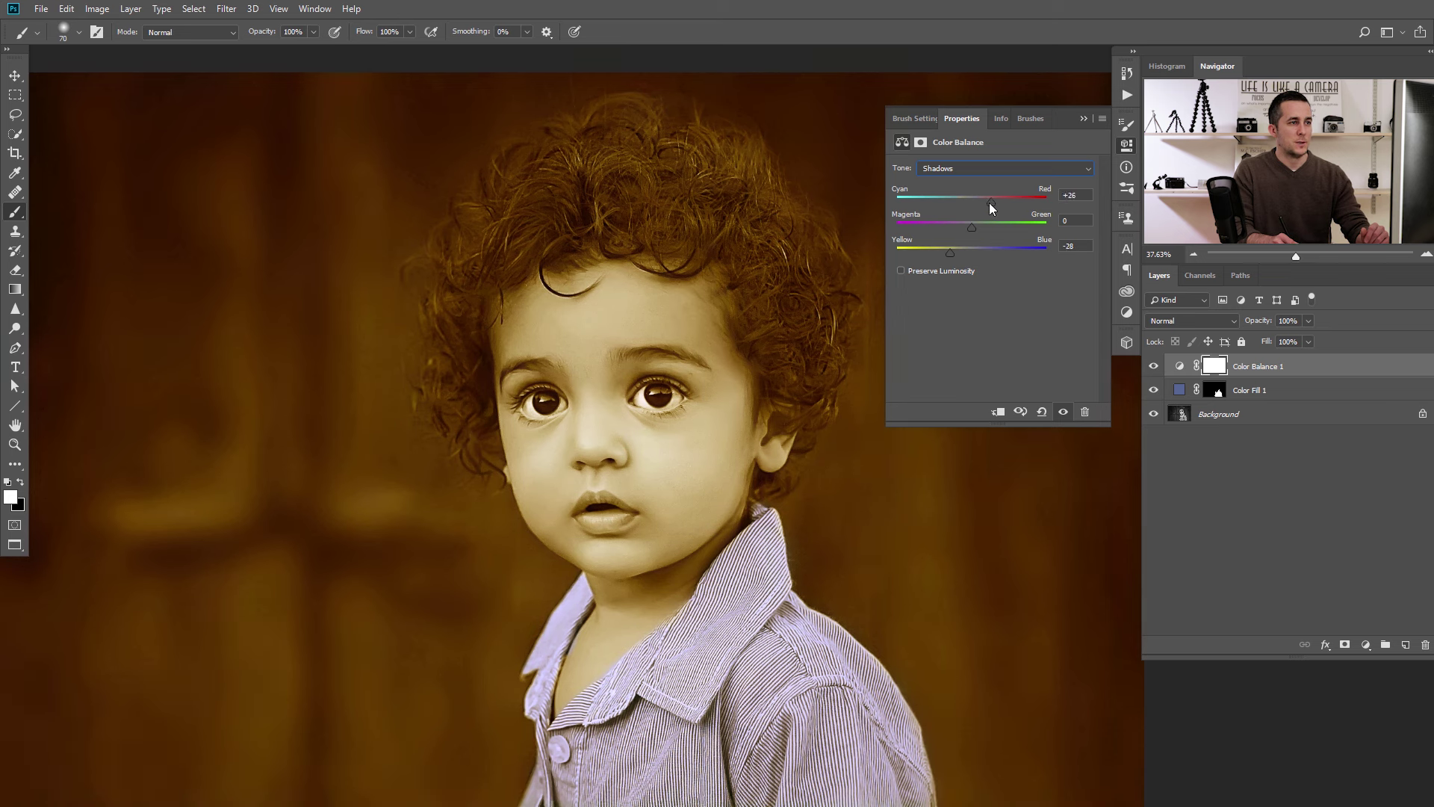
click(977, 170)
click(970, 201)
drag(953, 254, 954, 252)
drag(971, 203, 989, 202)
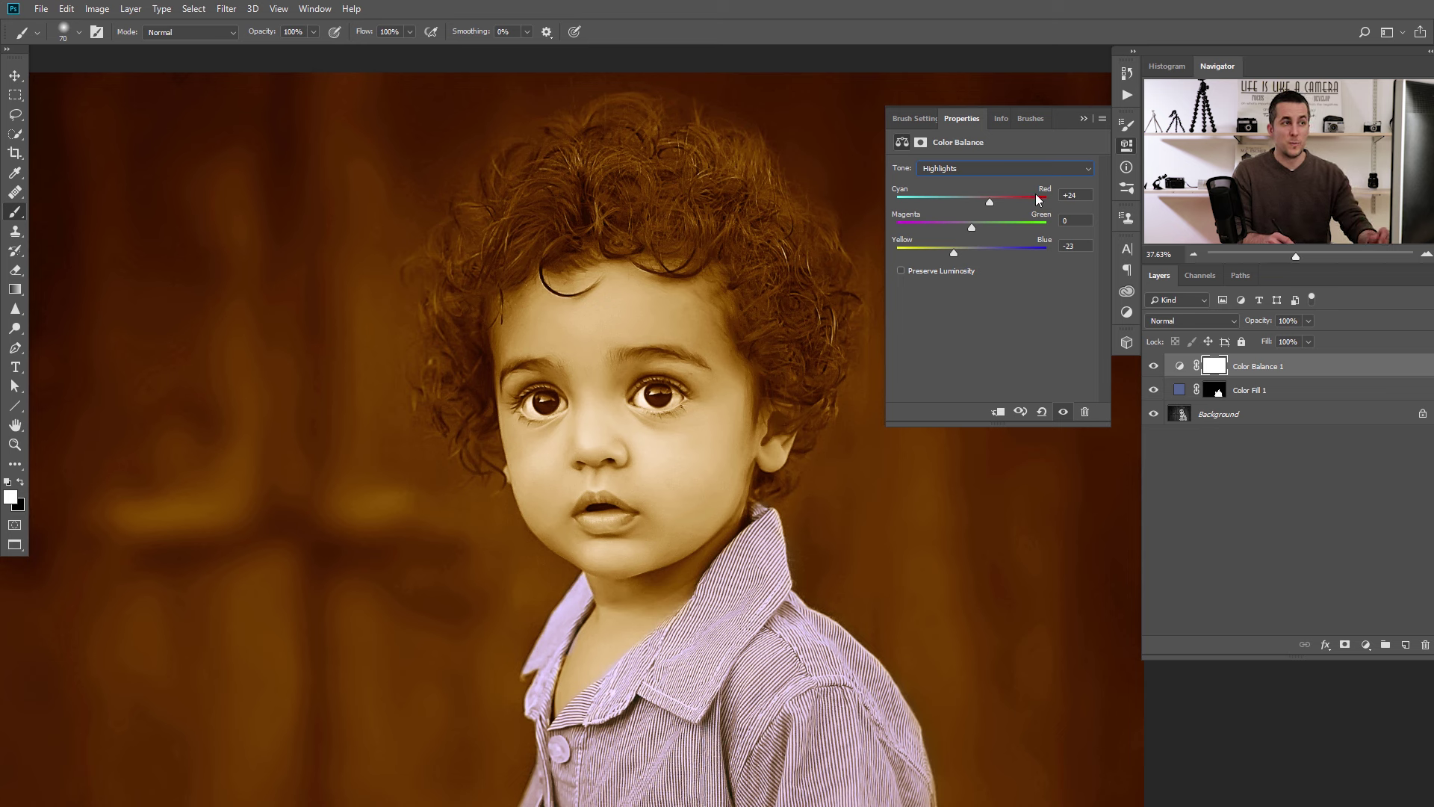
click(1083, 118)
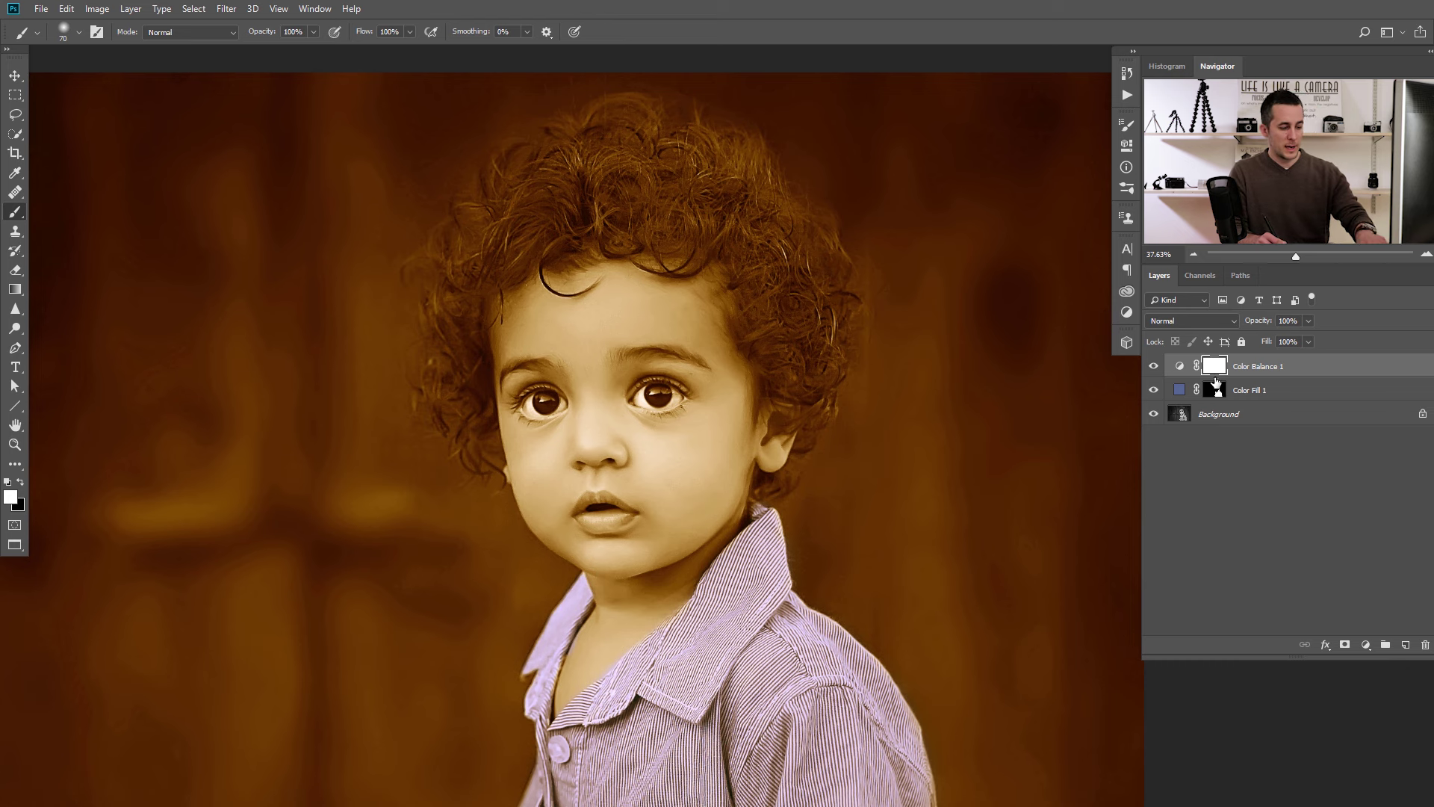
Invert the Color Balance mask and paint white over the forehead, jaw, chin and neck with a brush of about 80 px.
key(ctrl+i)
scroll(561, 381, up, 2)
mouse_move(577, 351)
mouse_down()
mouse_move(623, 285)
mouse_move(600, 354)
mouse_move(627, 272)
mouse_move(580, 311)
mouse_move(569, 293)
mouse_move(517, 310)
mouse_move(537, 273)
mouse_move(511, 269)
mouse_move(488, 328)
mouse_move(561, 300)
mouse_move(540, 263)
mouse_move(566, 250)
mouse_move(648, 234)
mouse_move(646, 254)
mouse_move(677, 251)
mouse_move(532, 347)
mouse_move(484, 457)
mouse_move(521, 577)
mouse_move(607, 655)
mouse_move(782, 616)
mouse_move(619, 751)
mouse_up()
key(bracketright)
key(bracketright)
key(bracketright)
key(bracketright)
key(bracketright)
key(bracketright)
key(bracketleft)
key(bracketleft)
key(bracketleft)
key(bracketleft)
key(bracketleft)
key(bracketleft)
drag(591, 769, 647, 572)
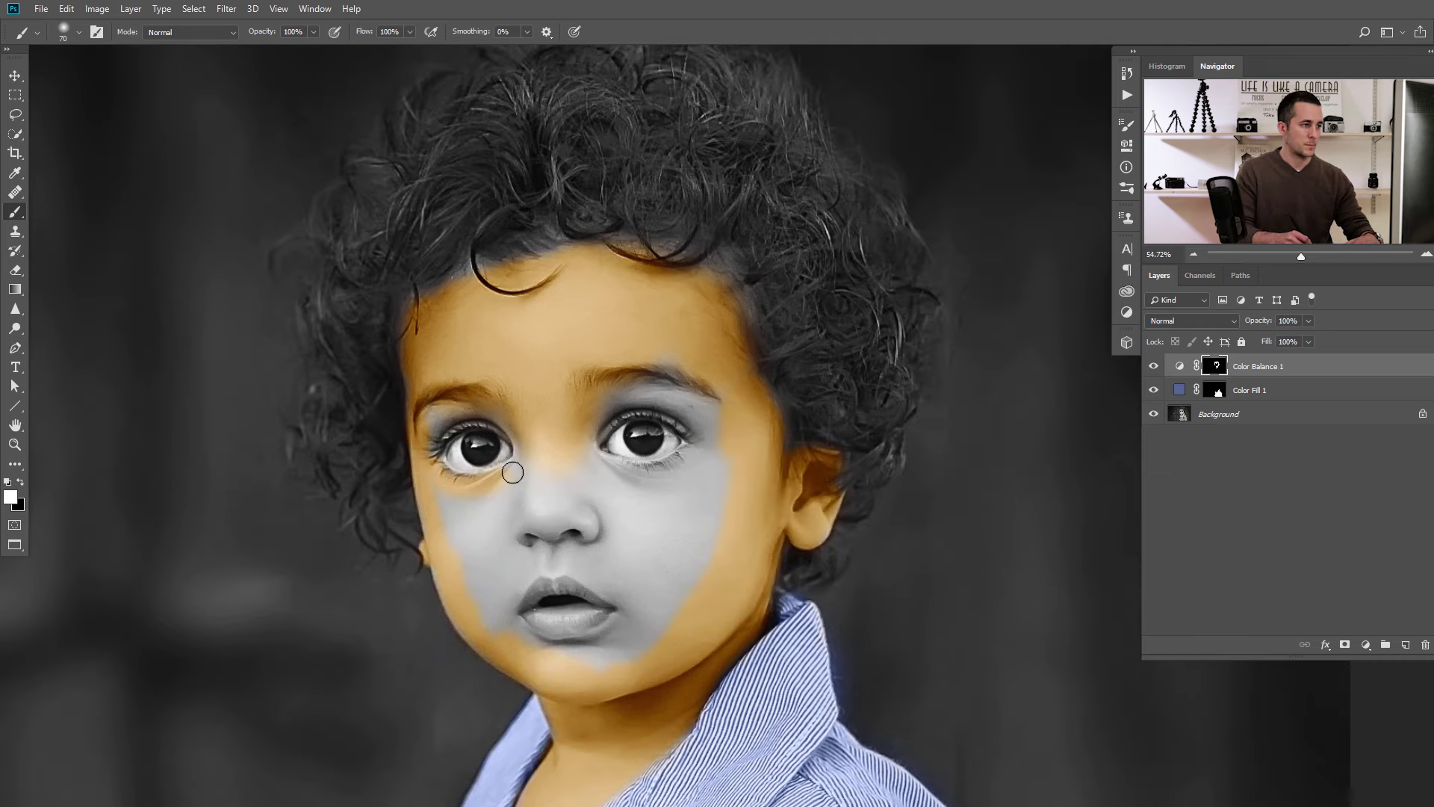
Reveal the skin tone on the rest of the face and ear, and soften the hairline using a 50 px brush at 20% opacity.
key(bracketright)
mouse_move(512, 472)
mouse_down()
mouse_move(478, 563)
mouse_move(513, 584)
mouse_move(521, 546)
mouse_move(609, 474)
mouse_move(708, 475)
mouse_move(545, 546)
mouse_up()
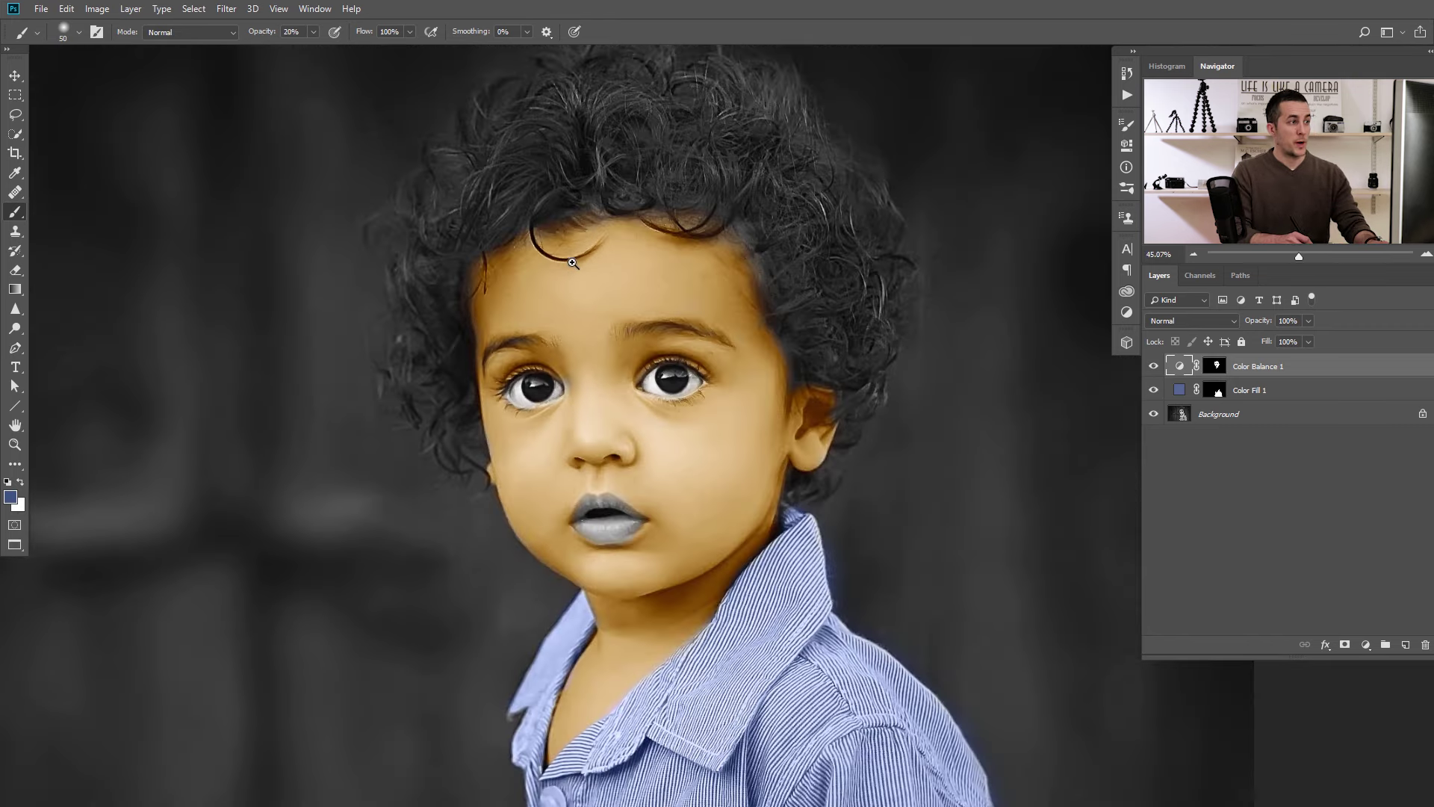
scroll(590, 347, up, 3)
mouse_move(639, 270)
mouse_down()
mouse_move(601, 299)
mouse_move(571, 271)
mouse_up()
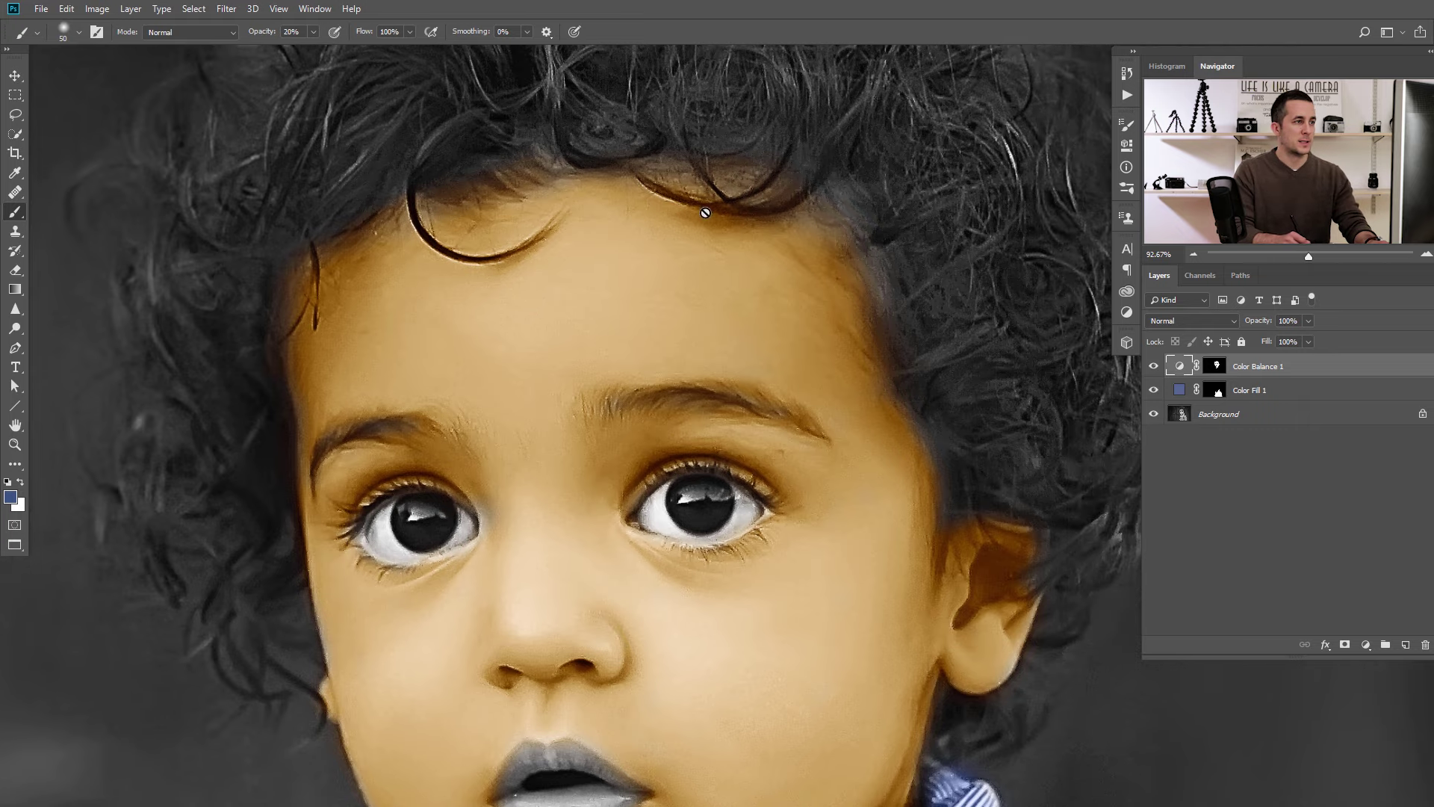
drag(664, 283, 653, 192)
drag(951, 365, 743, 374)
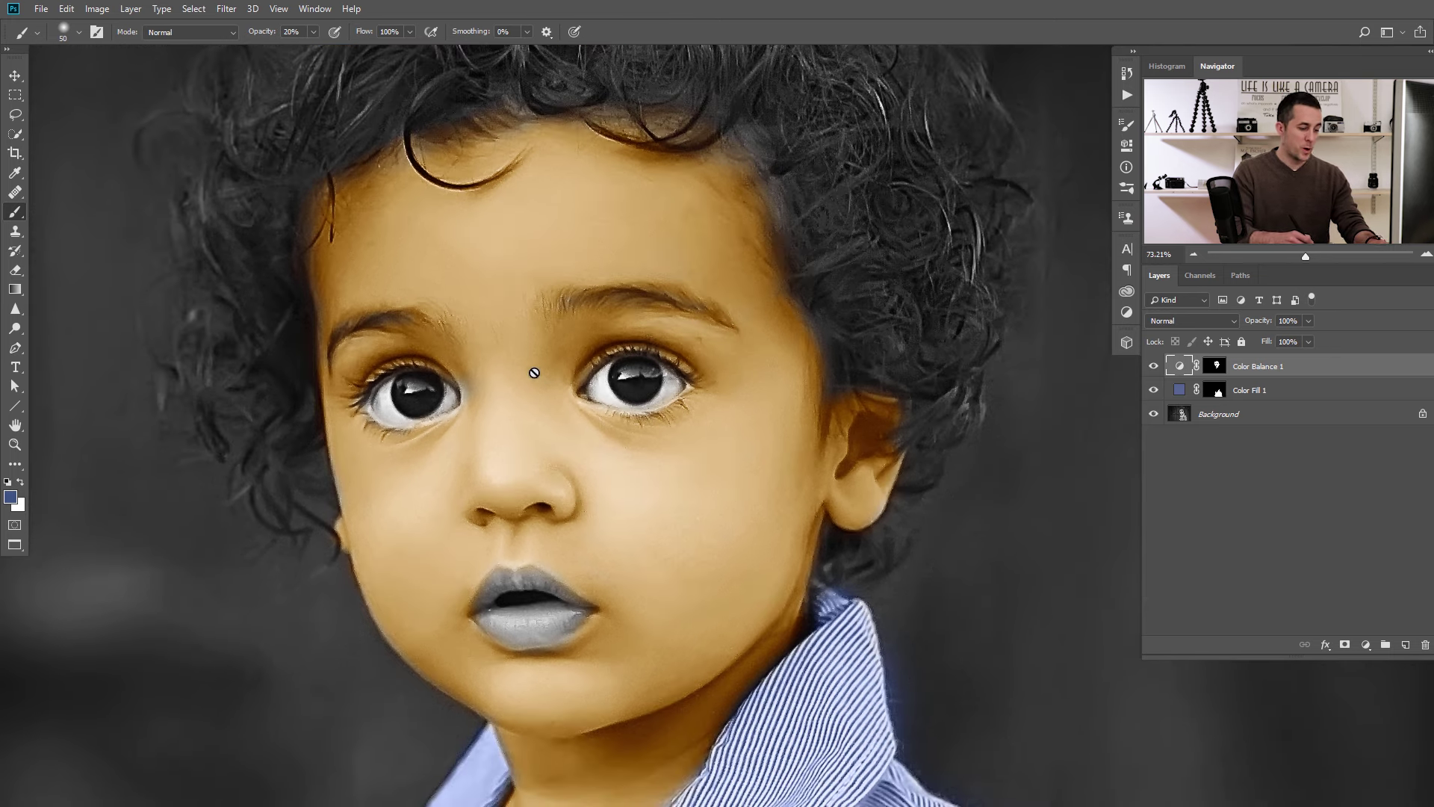
Make white the foreground color, target the Color Balance layer's mask and reduce the brush to 30 px.
key(x)
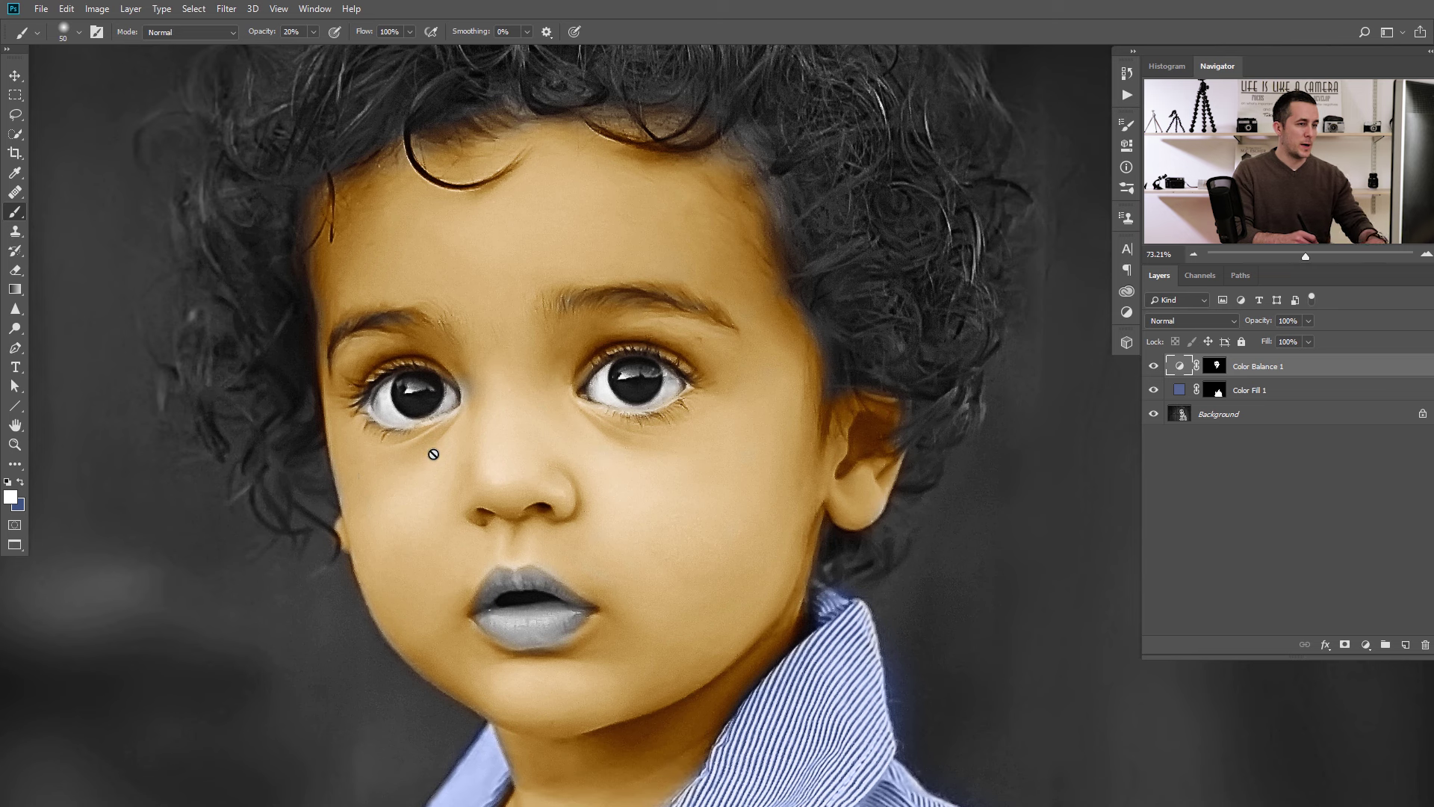
click(1215, 367)
key(bracketleft)
key(bracketleft)
key(bracketleft)
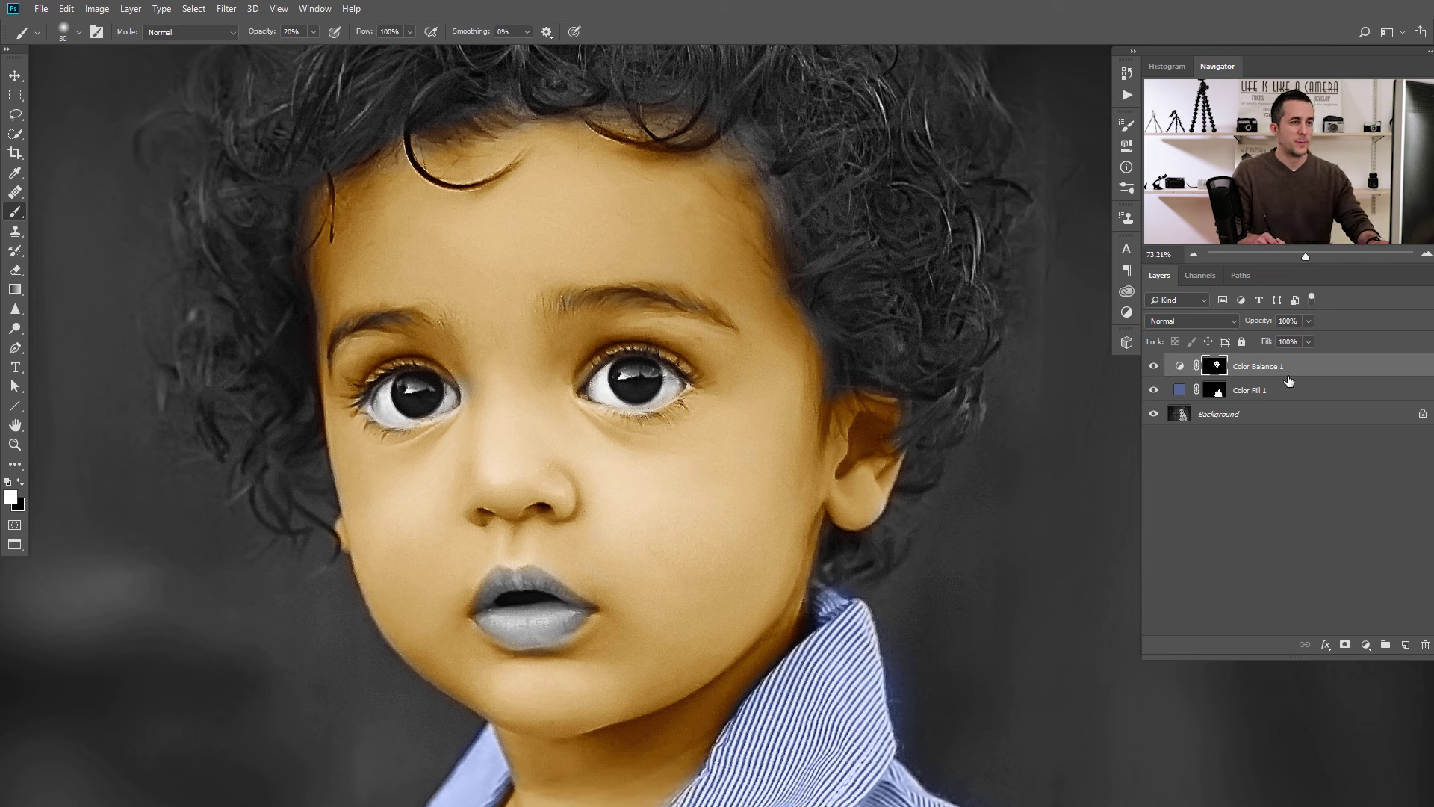
In the Color Balance layer's blending options, split the Underlying Layer's black Blend If slider to 11 / 117.
click(1340, 374)
double_click(1345, 377)
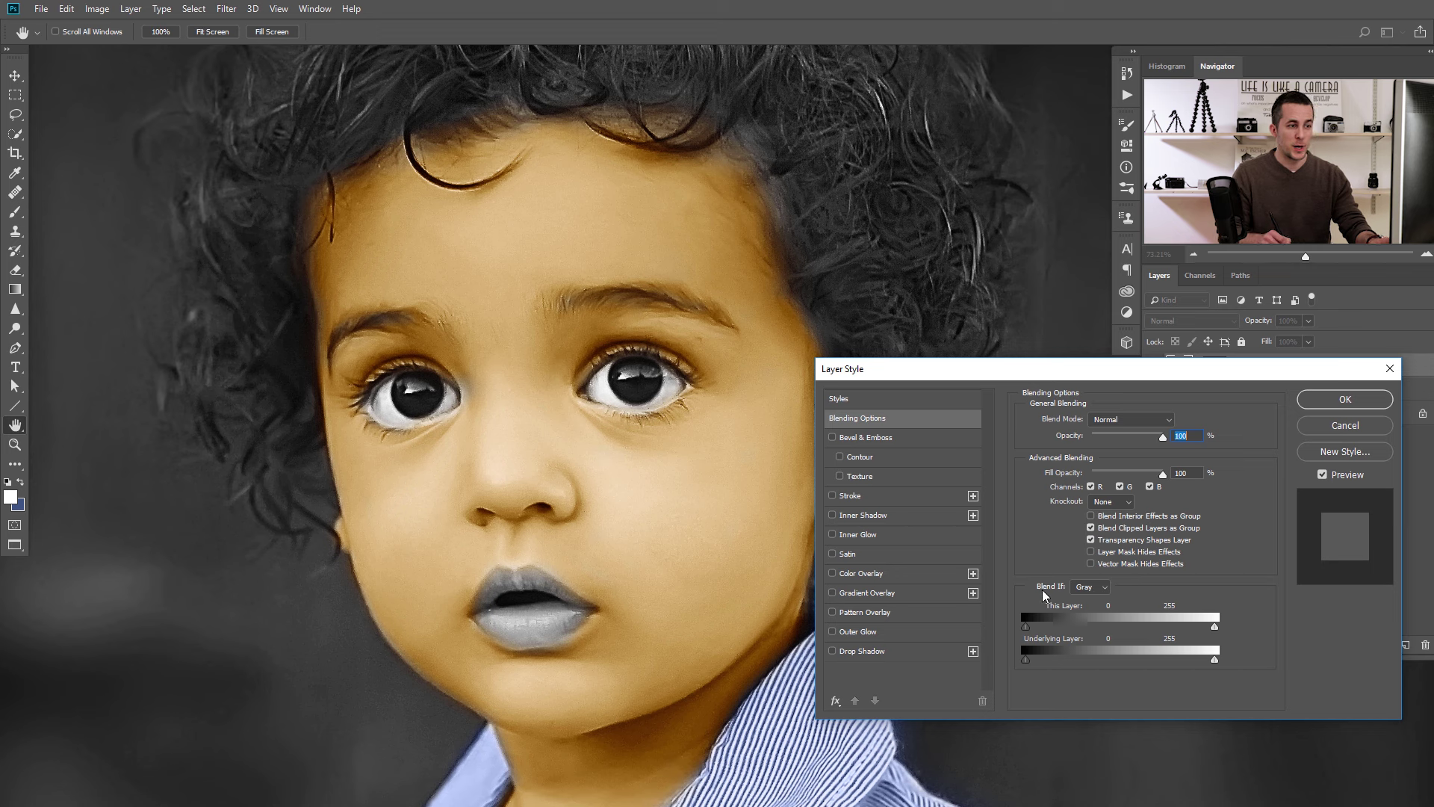
drag(1033, 377, 1069, 385)
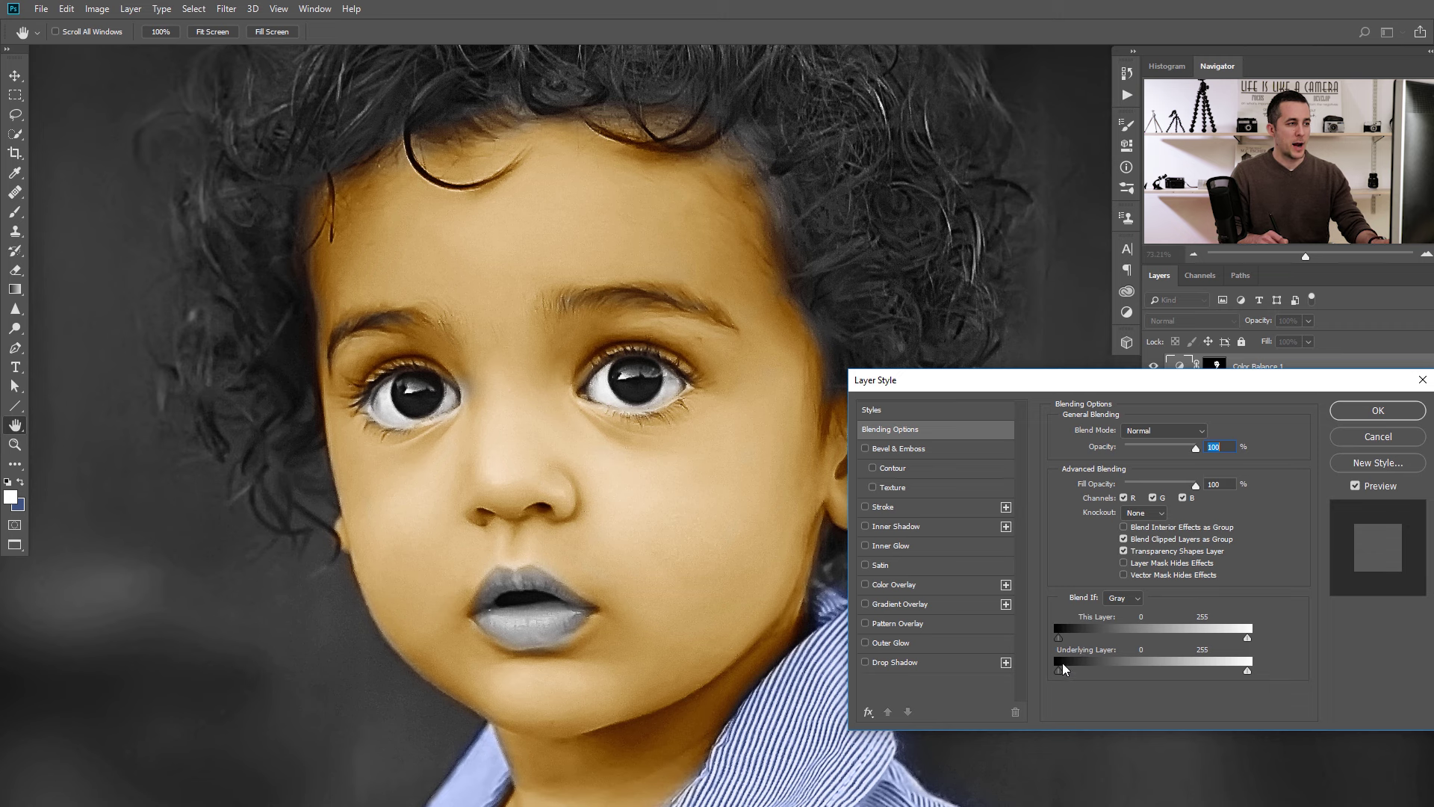
drag(1025, 386, 592, 386)
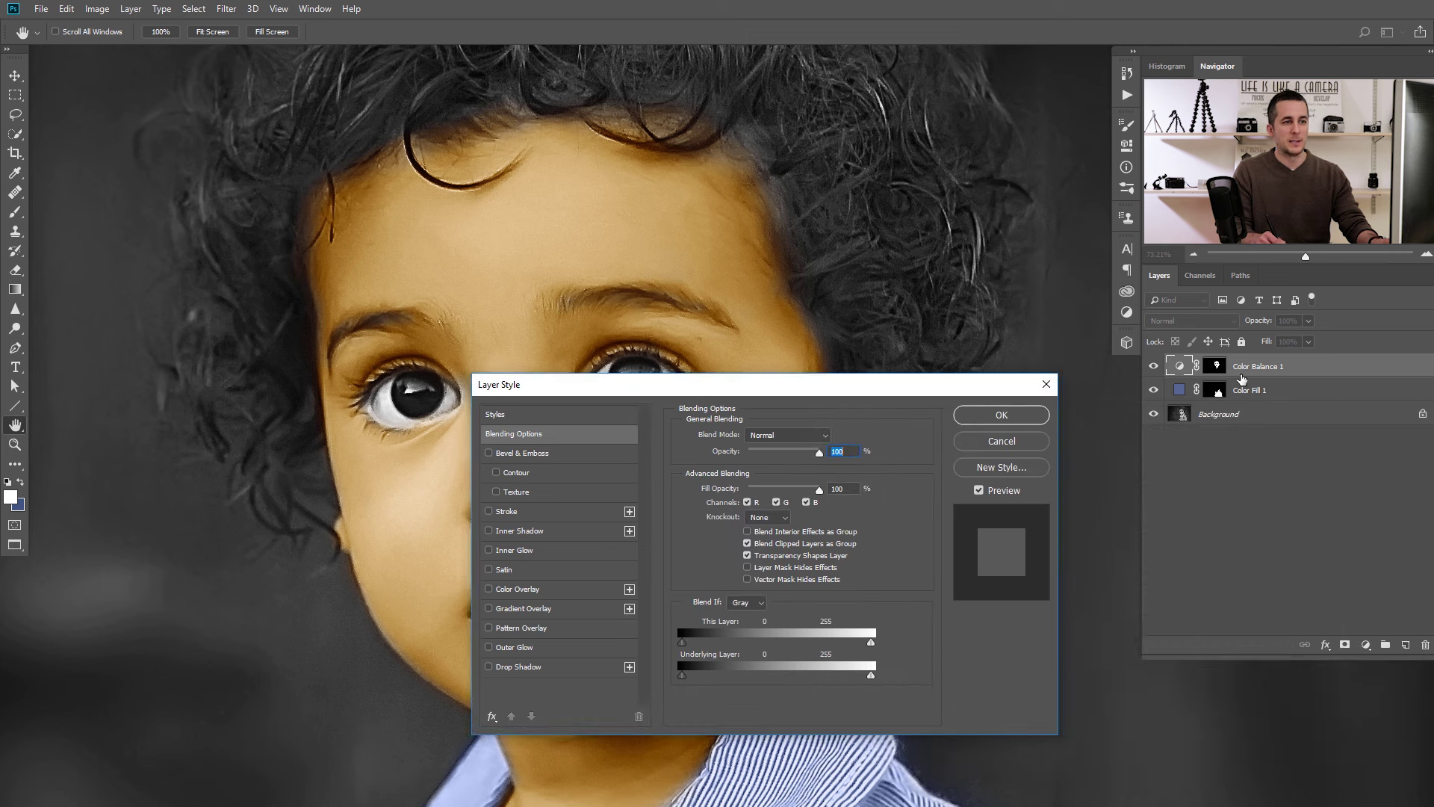
drag(803, 384, 1233, 364)
drag(1114, 658, 1202, 662)
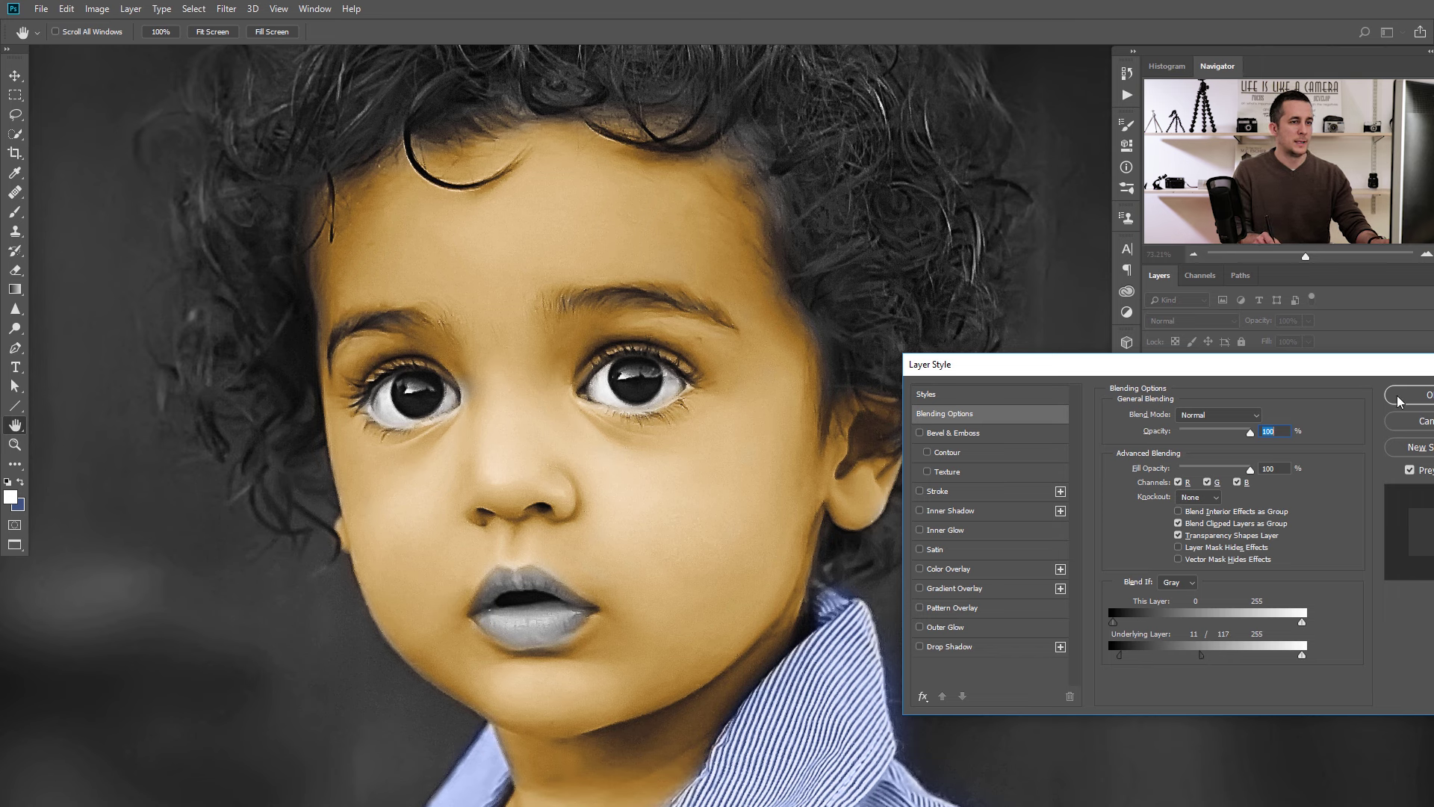
click(1398, 396)
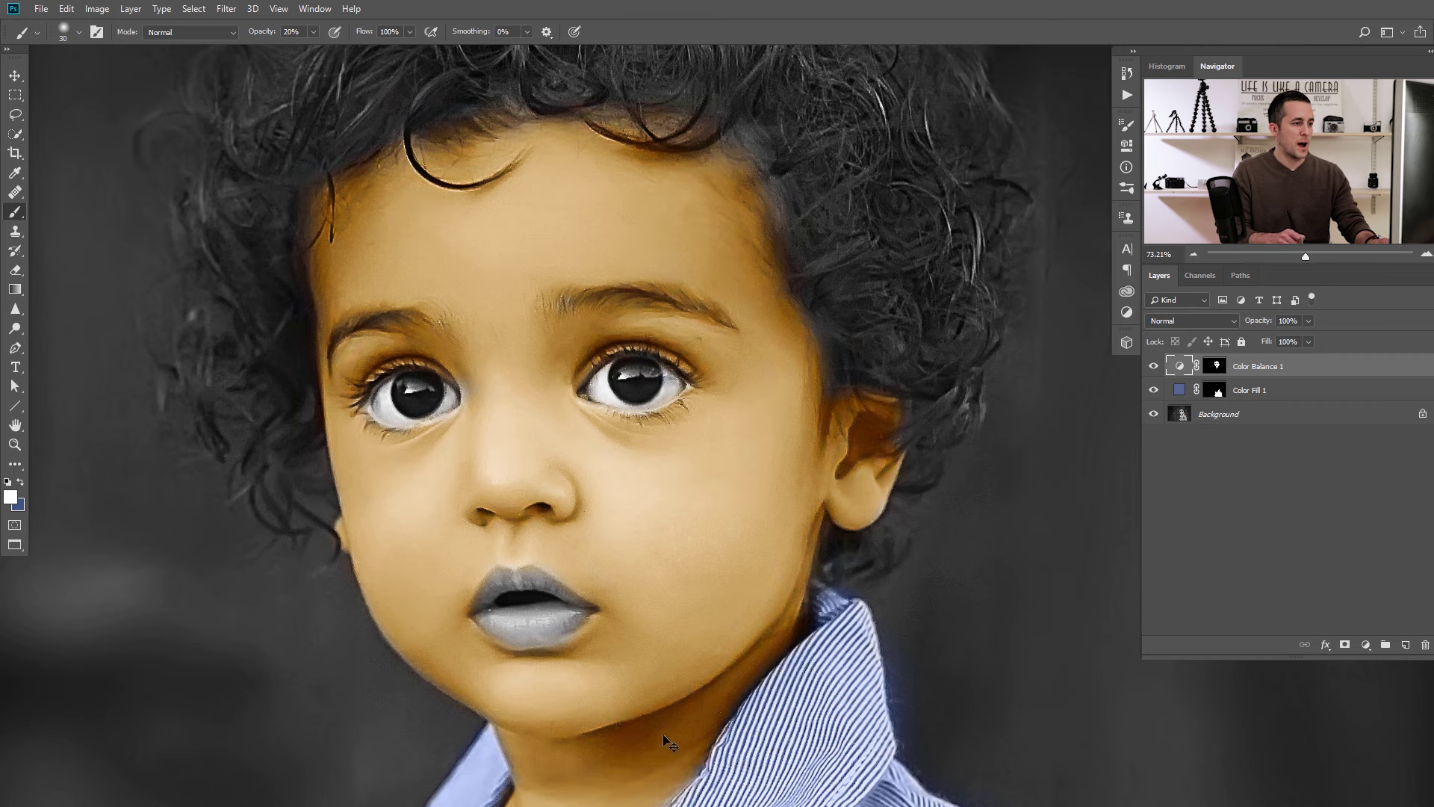
Reopen the skin's Color Balance settings, reduce the midtone and highlight tint, and set the shadows to Cyan-Red +14 and Yellow-Blue -9.
drag(576, 292, 486, 336)
drag(573, 329, 674, 309)
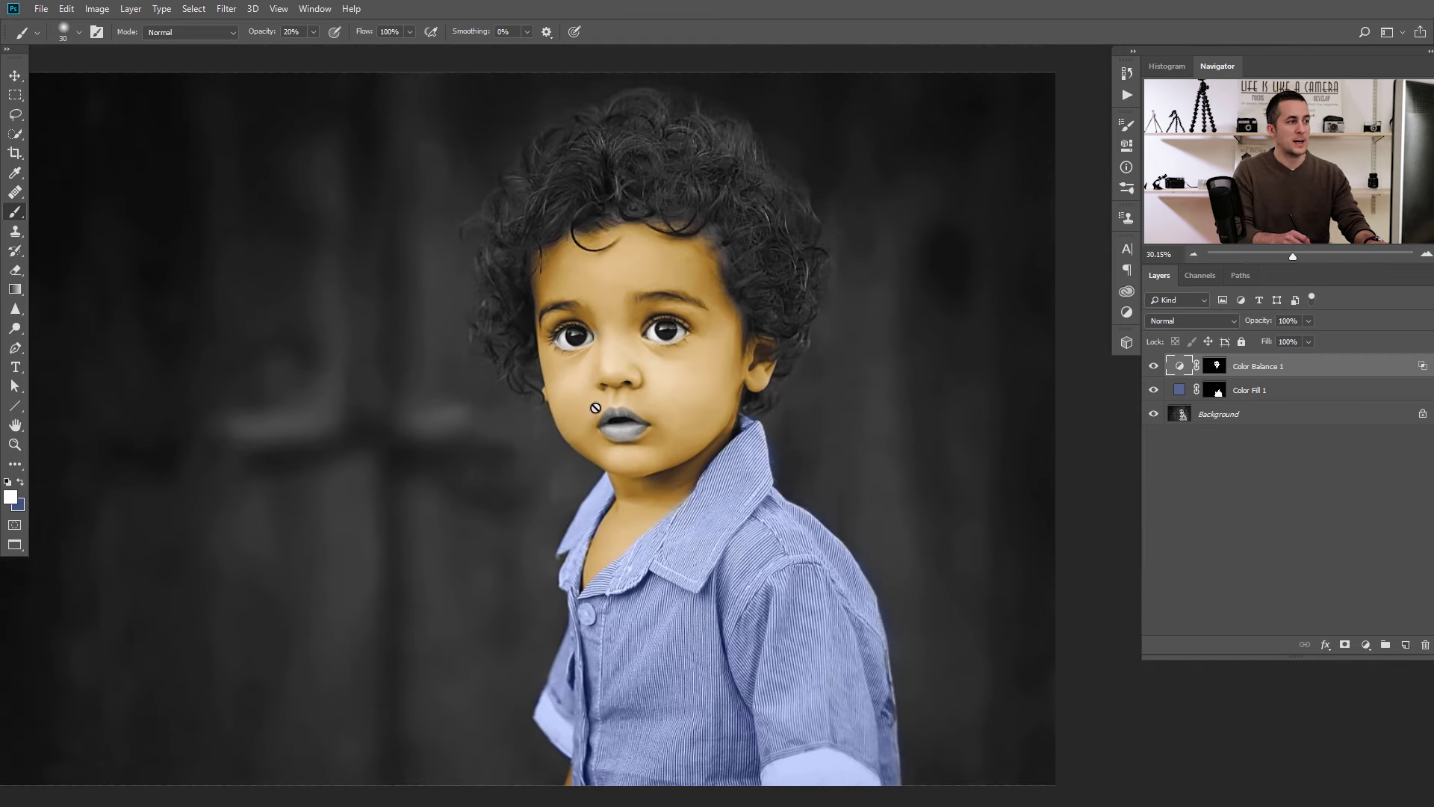
double_click(1180, 367)
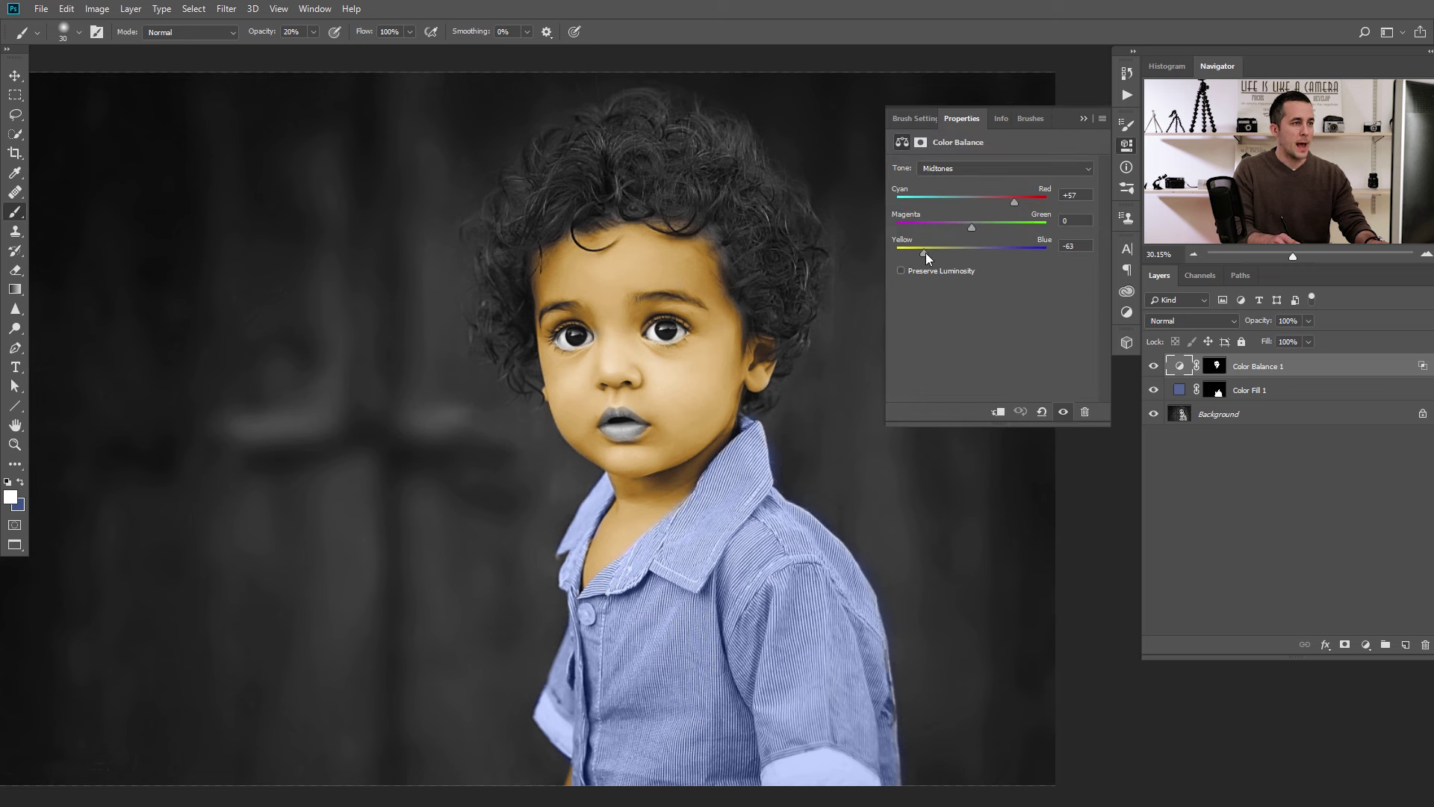
drag(948, 253, 942, 250)
click(963, 168)
click(953, 203)
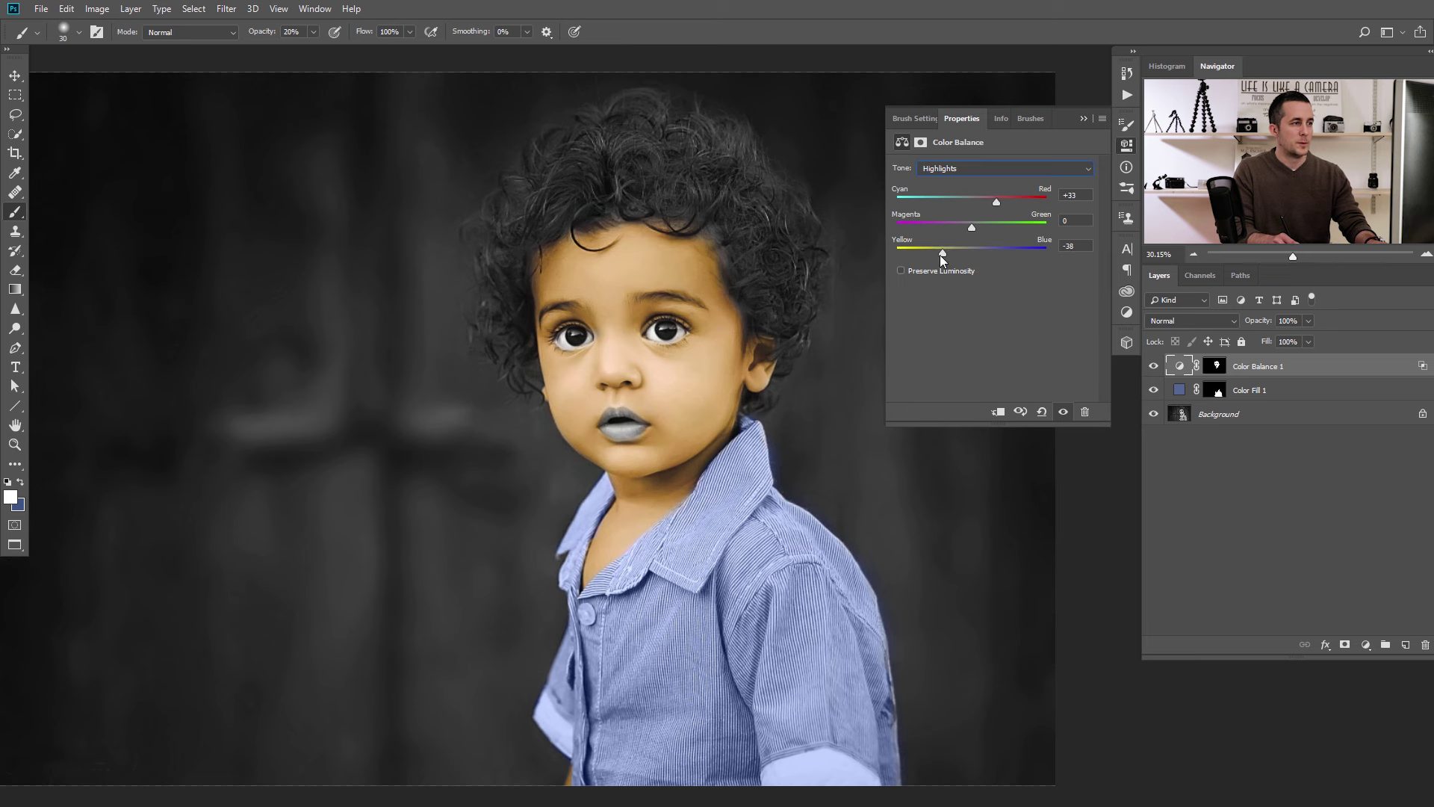
click(982, 168)
click(976, 182)
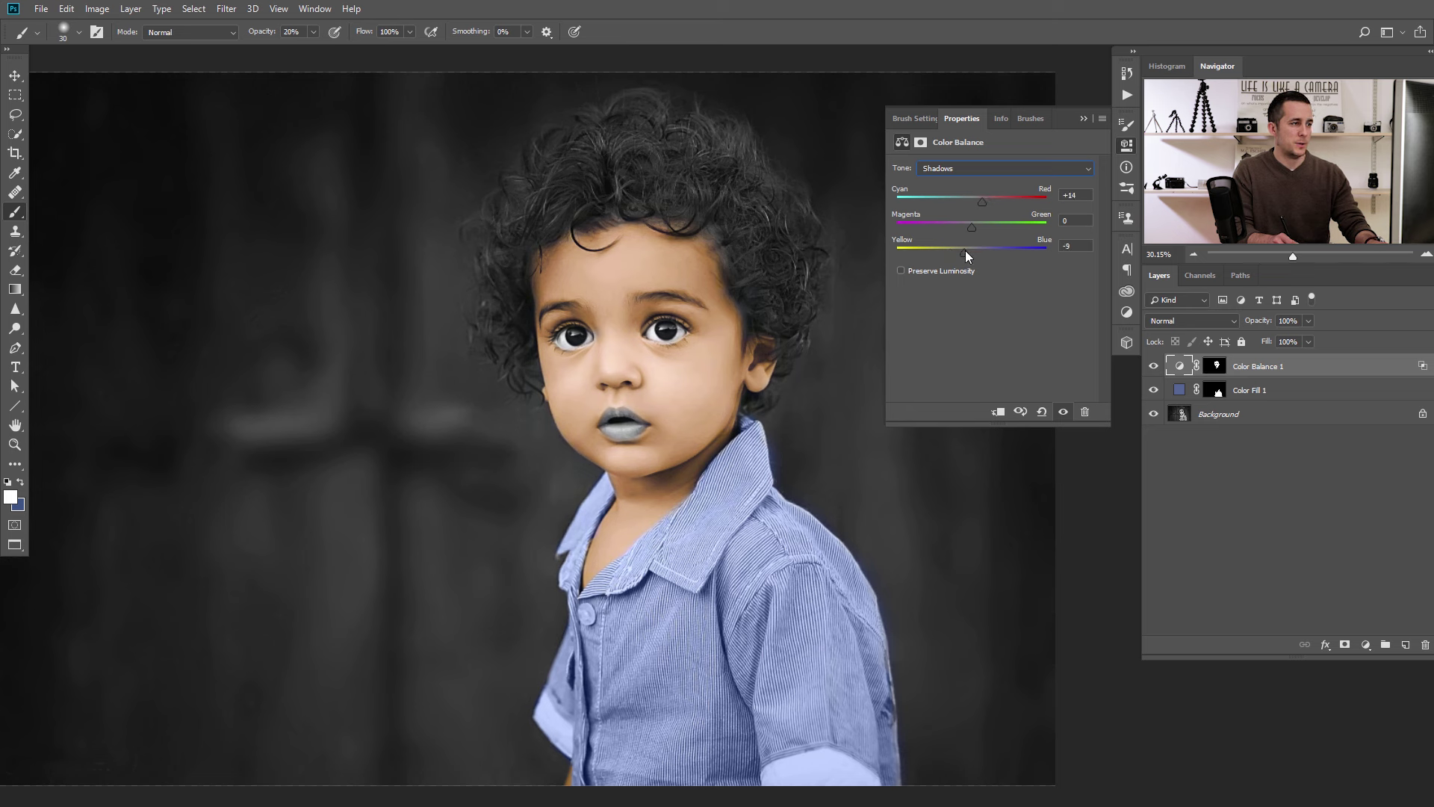
Set the skin's Color Balance midtones to Cyan-Red +34 and Yellow-Blue -24 with Preserve Luminosity on.
click(981, 169)
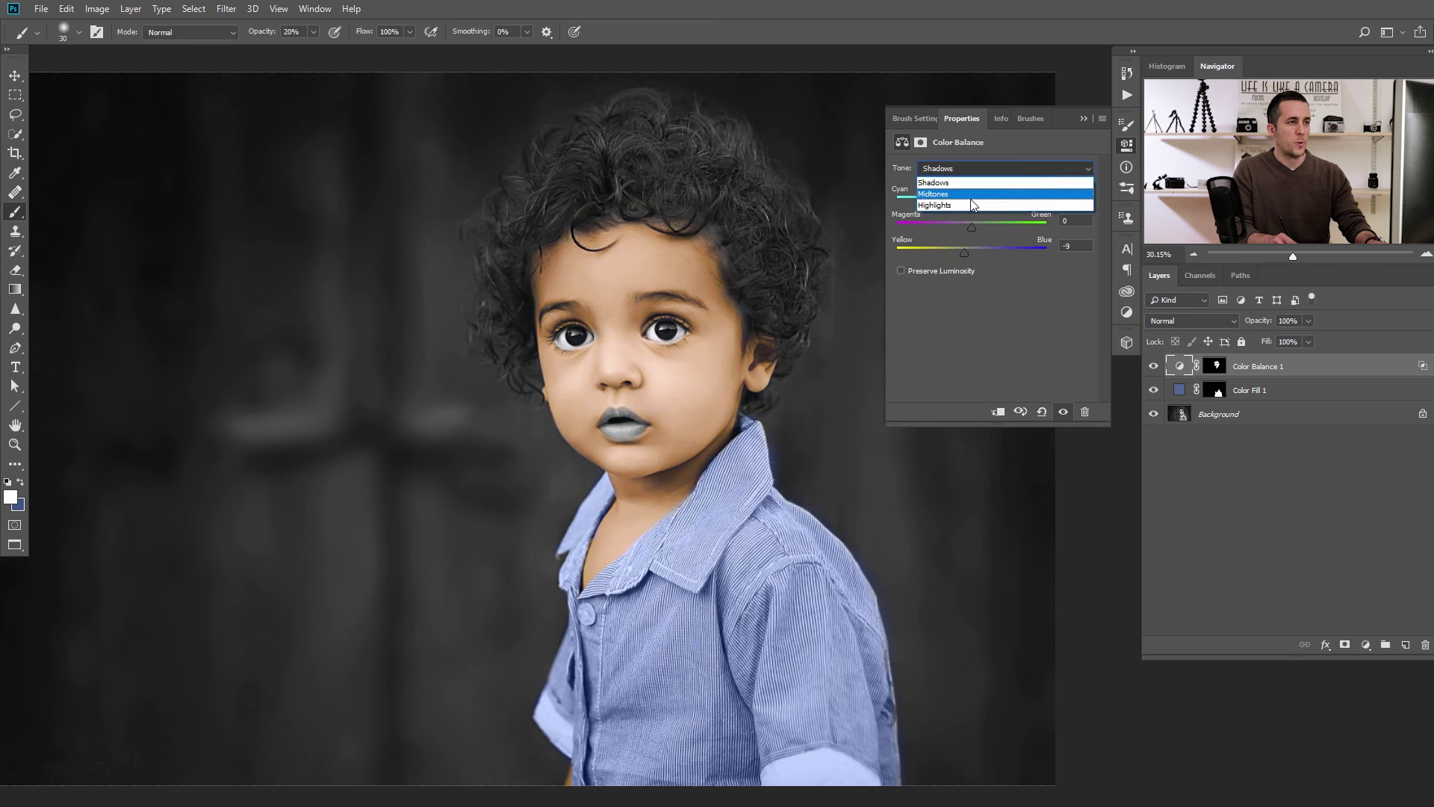
click(974, 194)
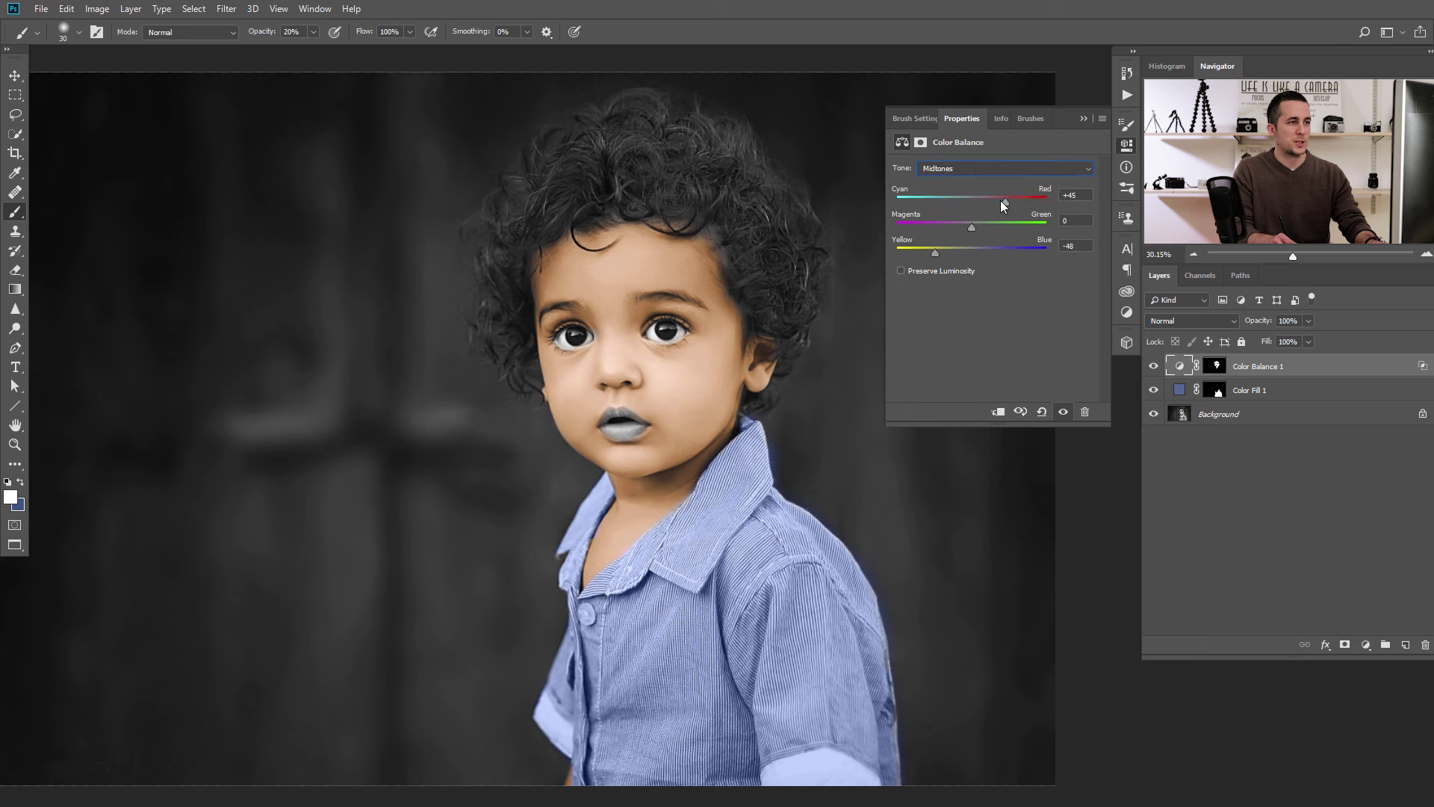
drag(990, 206, 991, 206)
drag(945, 253, 941, 254)
click(921, 270)
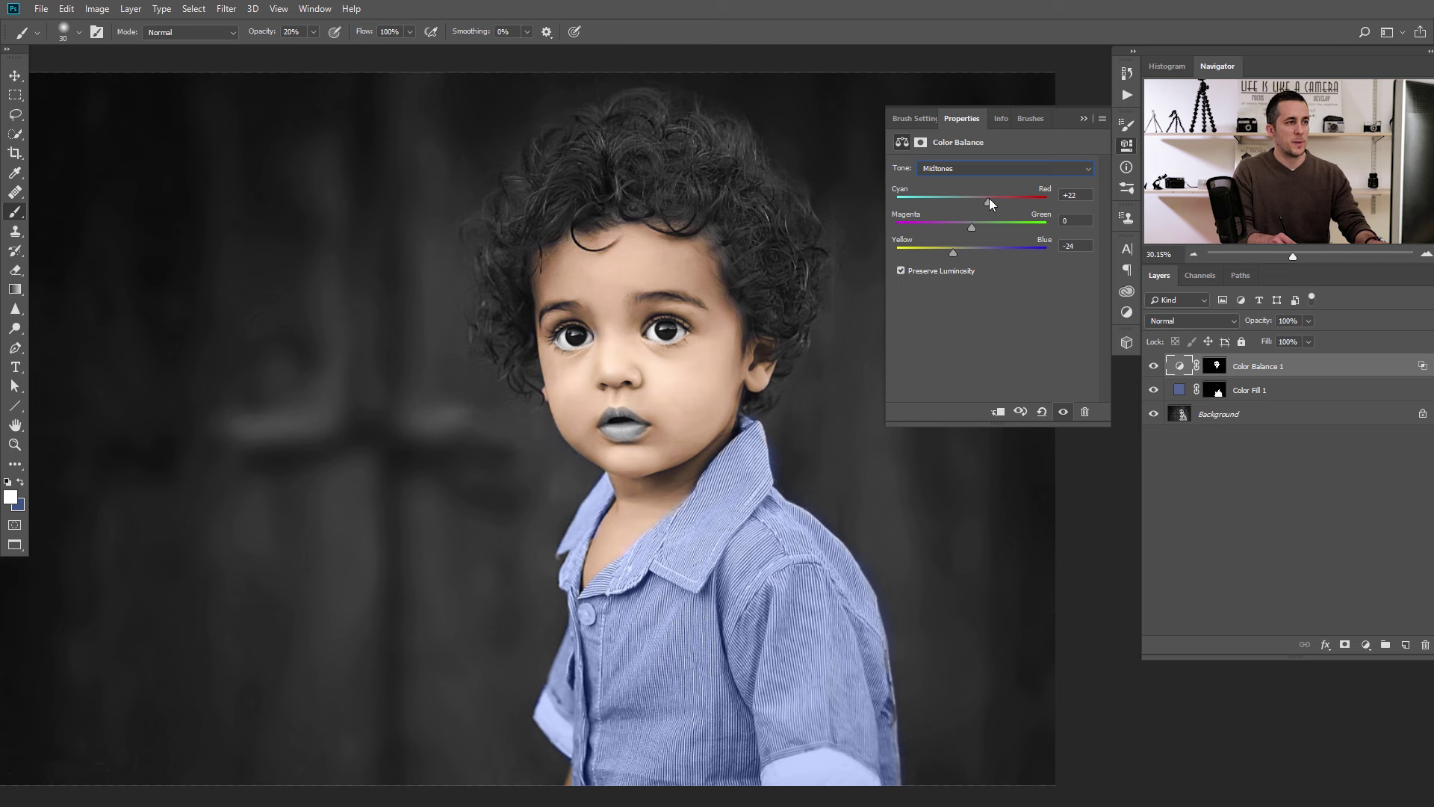
drag(991, 201, 993, 202)
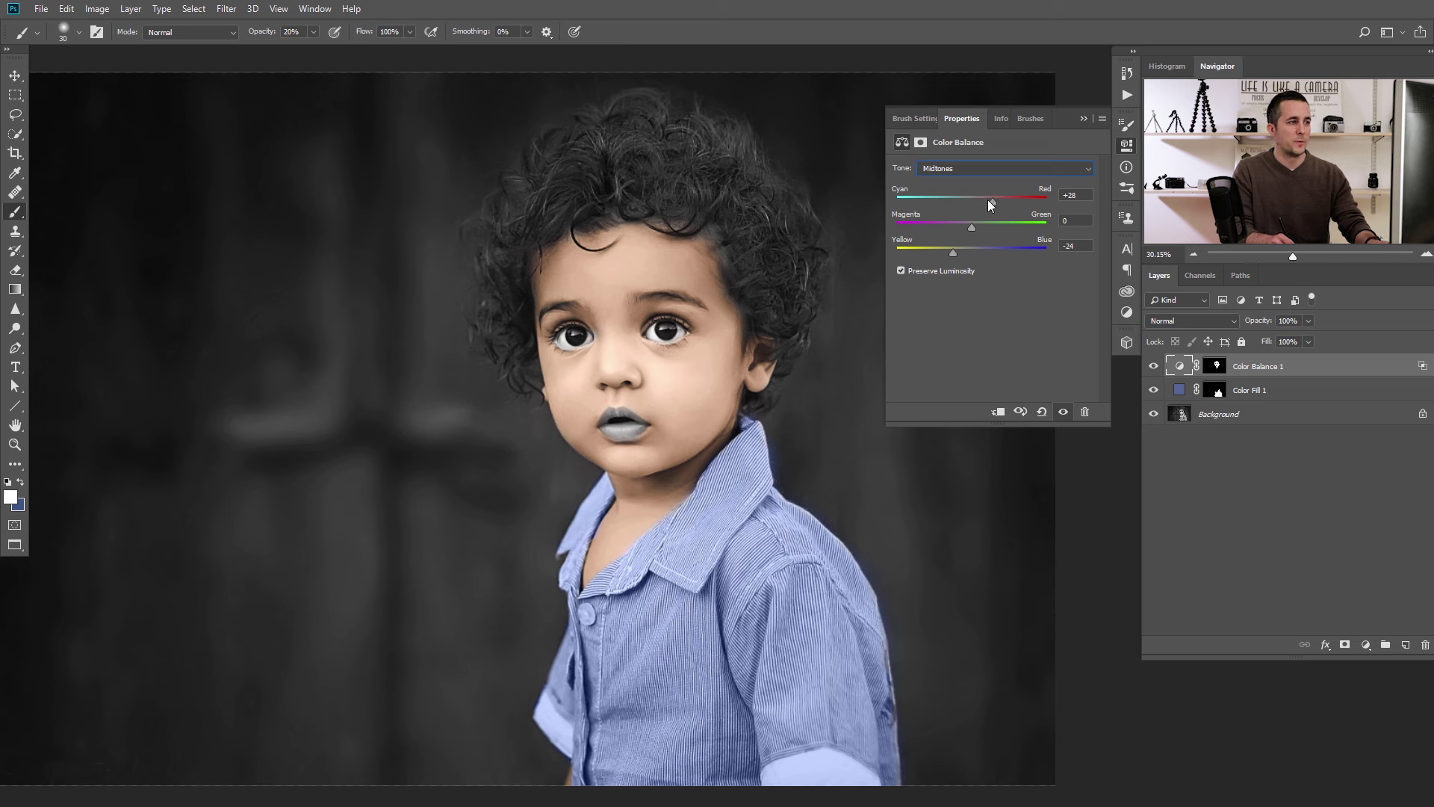
click(1083, 121)
Add a Curves adjustment clipped to the Color Balance layer and darken its midpoint to input 134, output 125.
click(1359, 645)
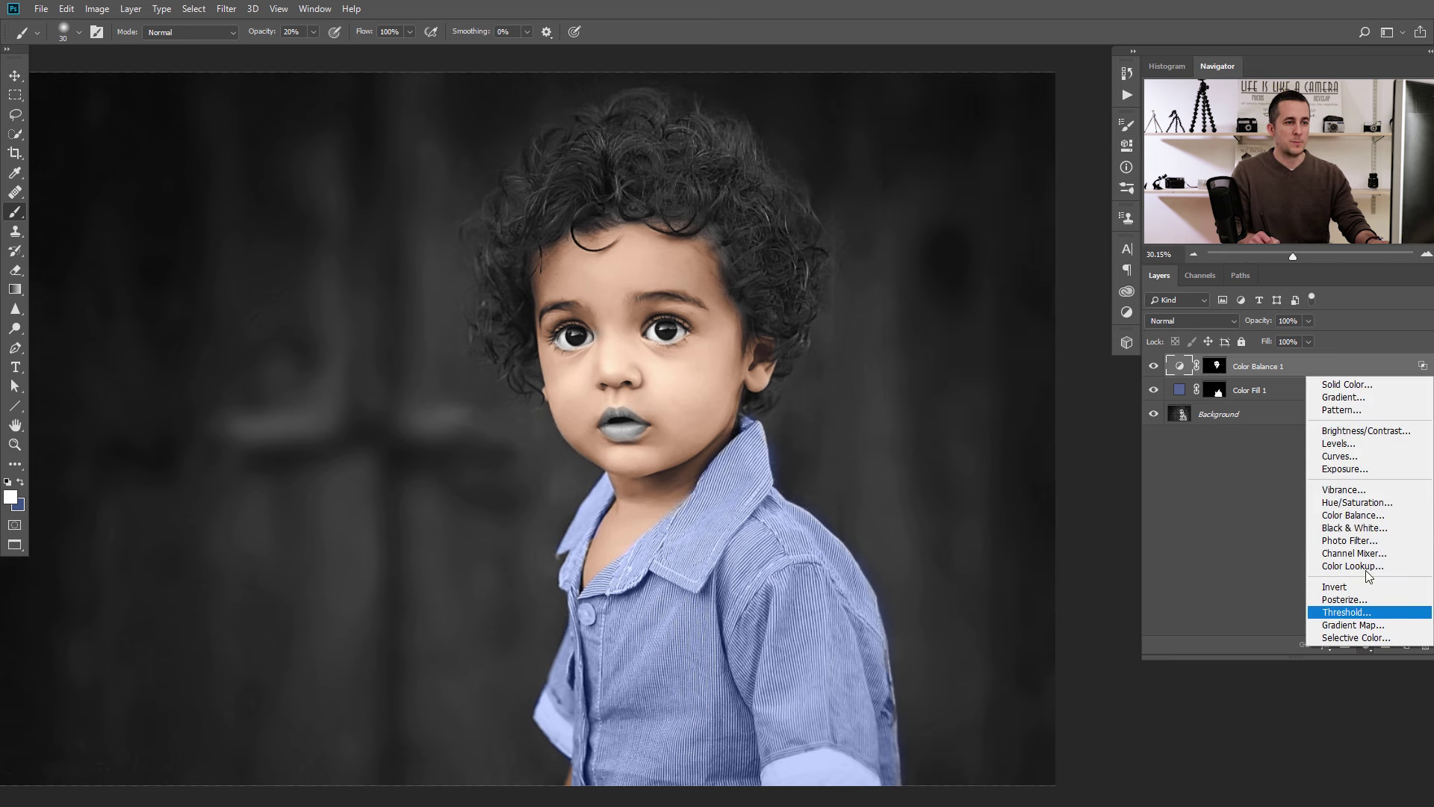
click(1337, 458)
click(999, 413)
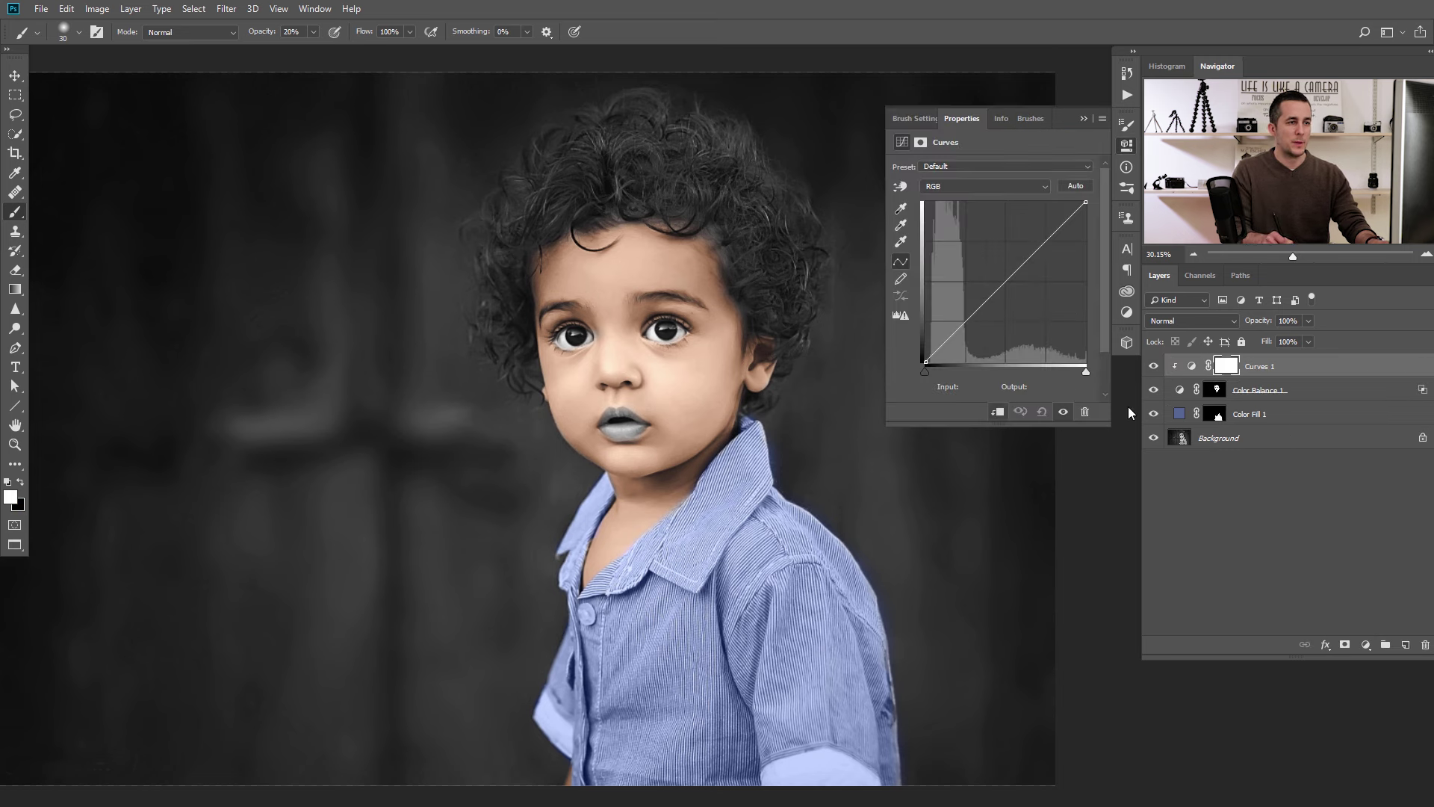
drag(1010, 275, 1008, 283)
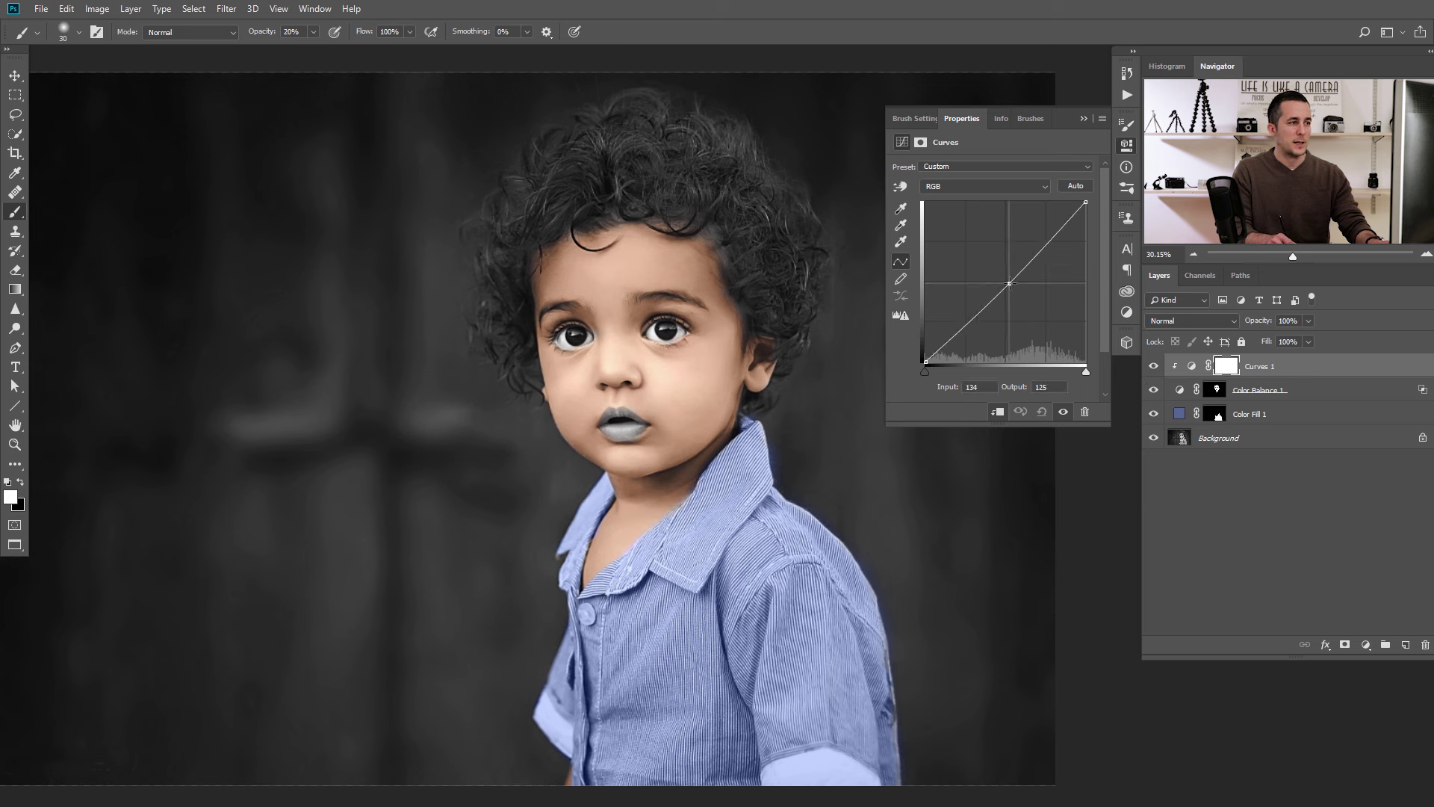
click(1082, 117)
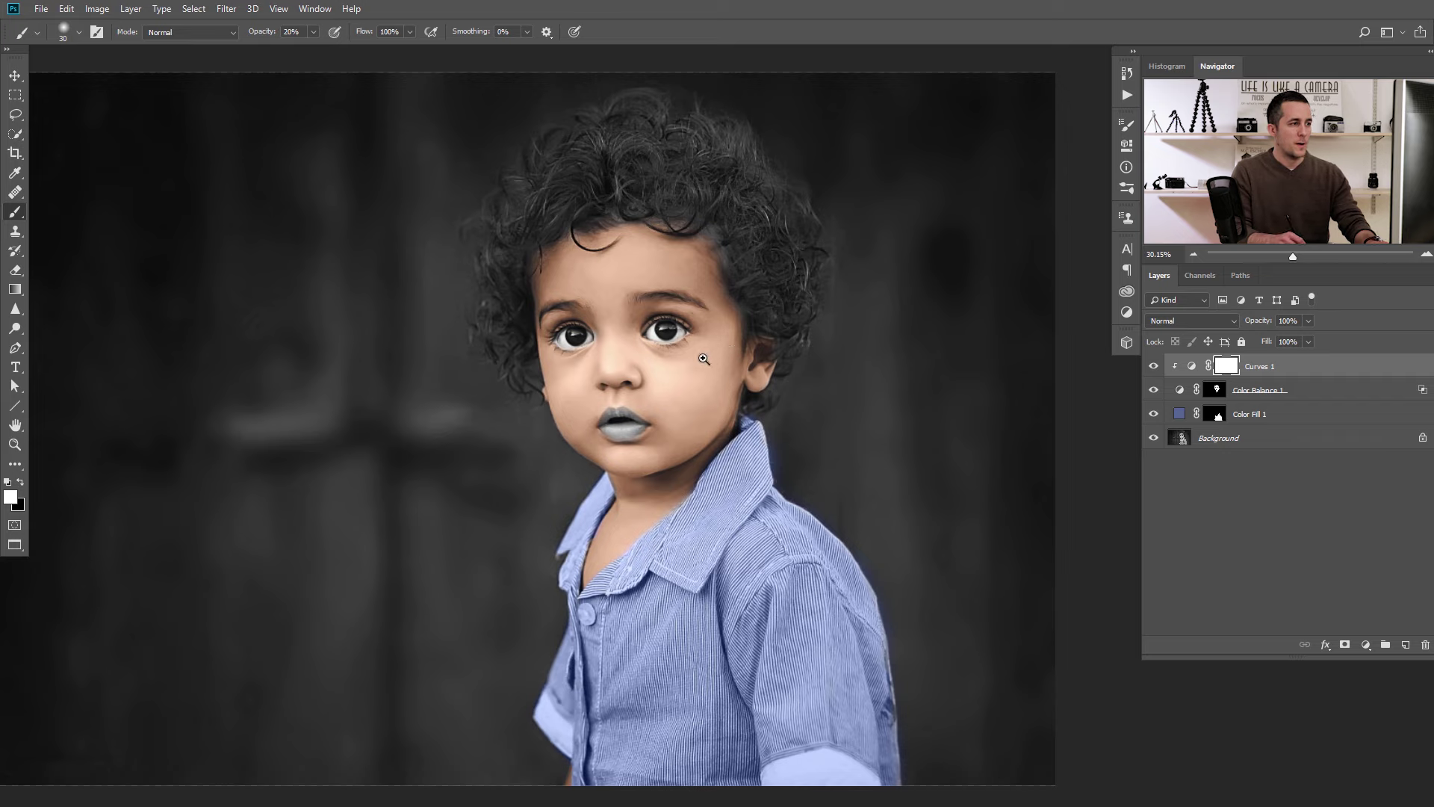
Add a second, unclipped Curves adjustment layer and raise its Red channel to input 97, output 173.
scroll(705, 357, down, 2)
scroll(656, 375, up, 5)
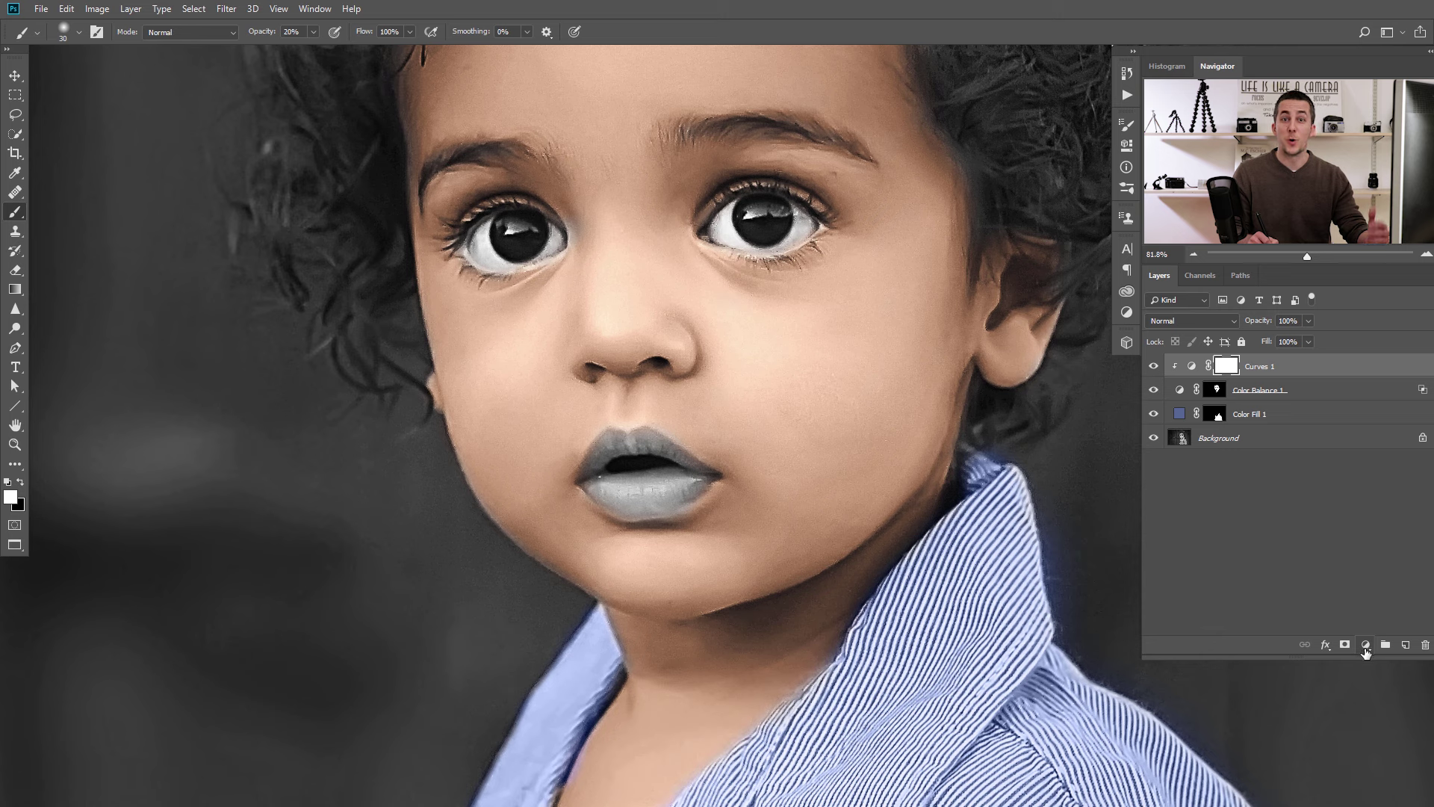
click(1365, 649)
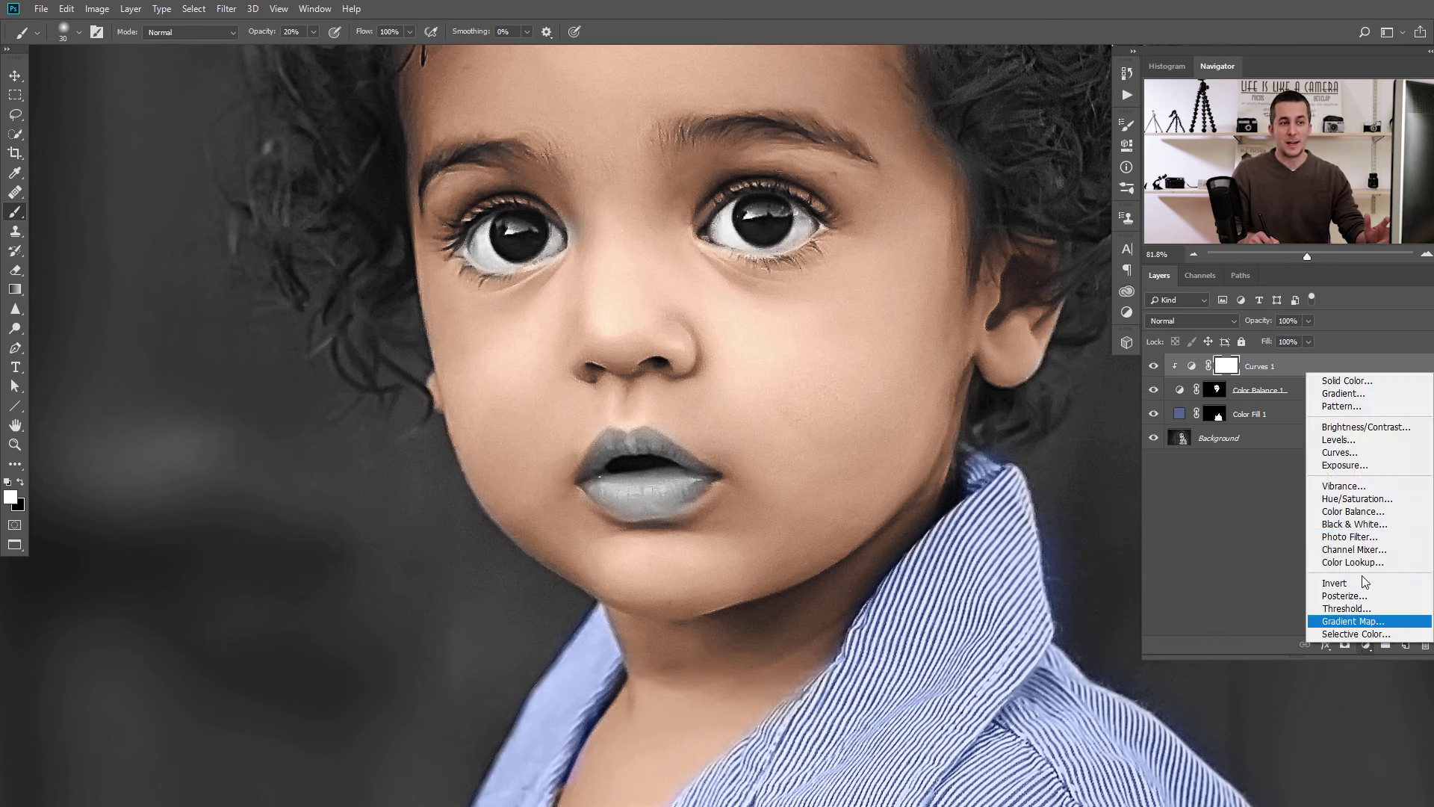
click(1338, 452)
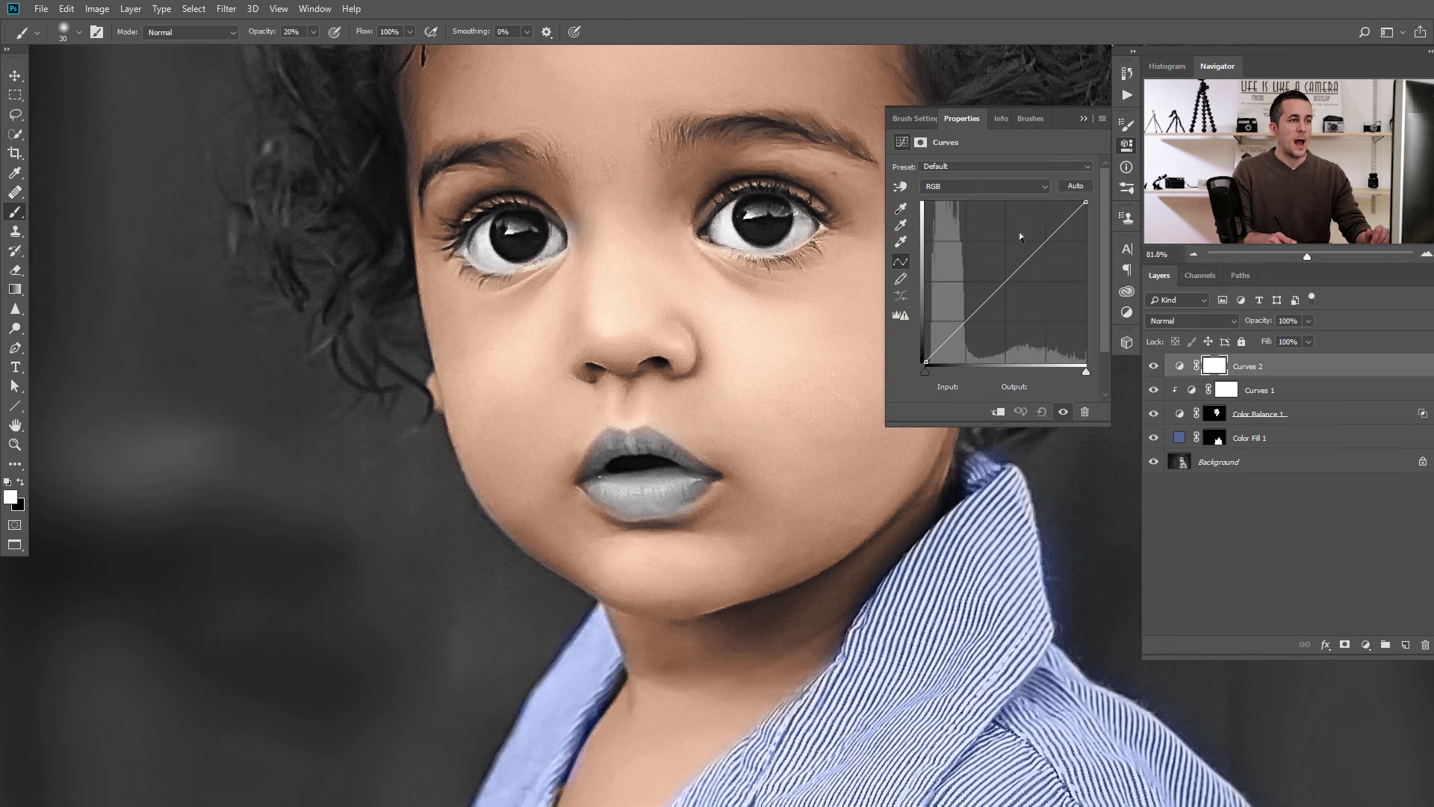
click(997, 185)
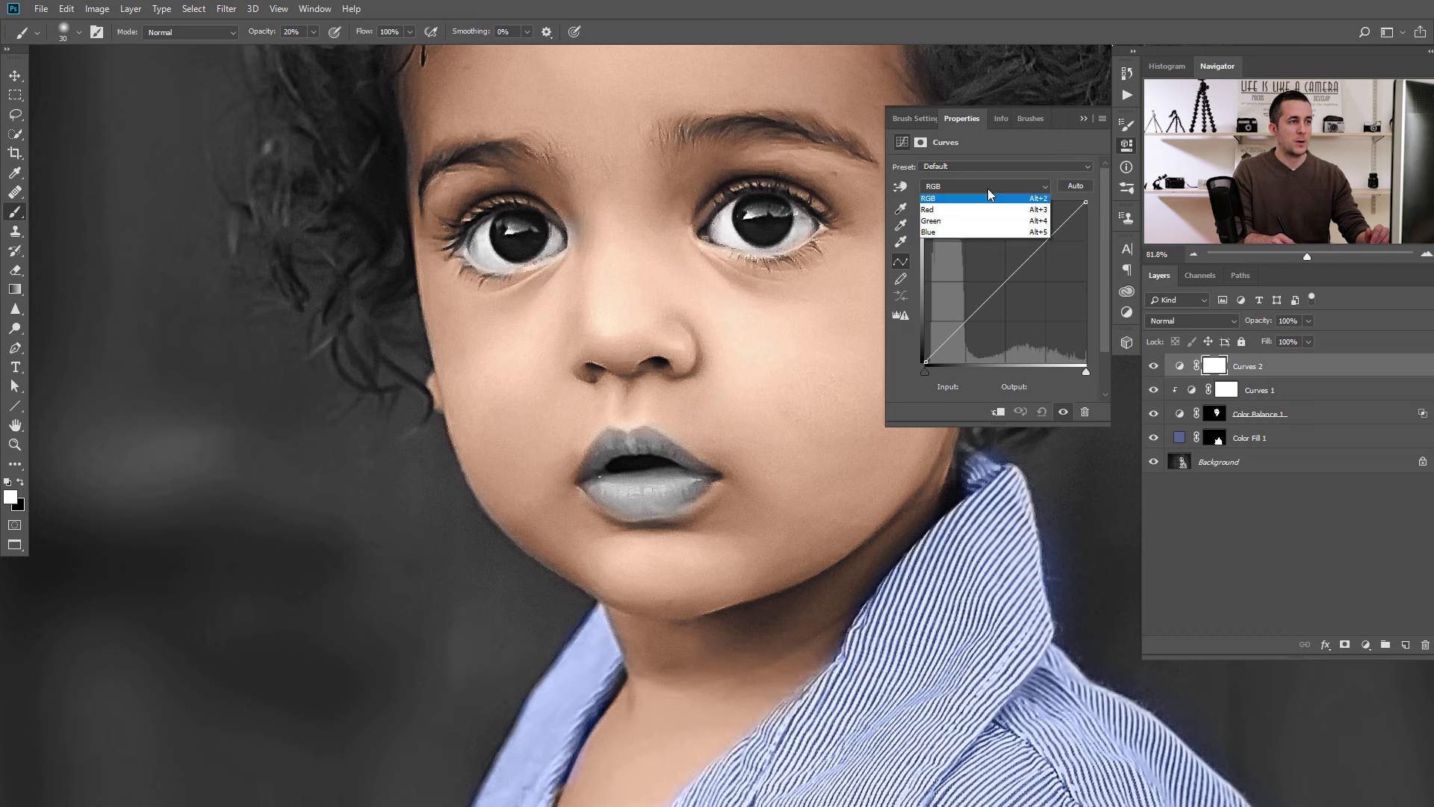
click(969, 213)
drag(1009, 275, 985, 254)
Lower the Blue channel of the second Curves adjustment to input 155, output 117.
click(981, 186)
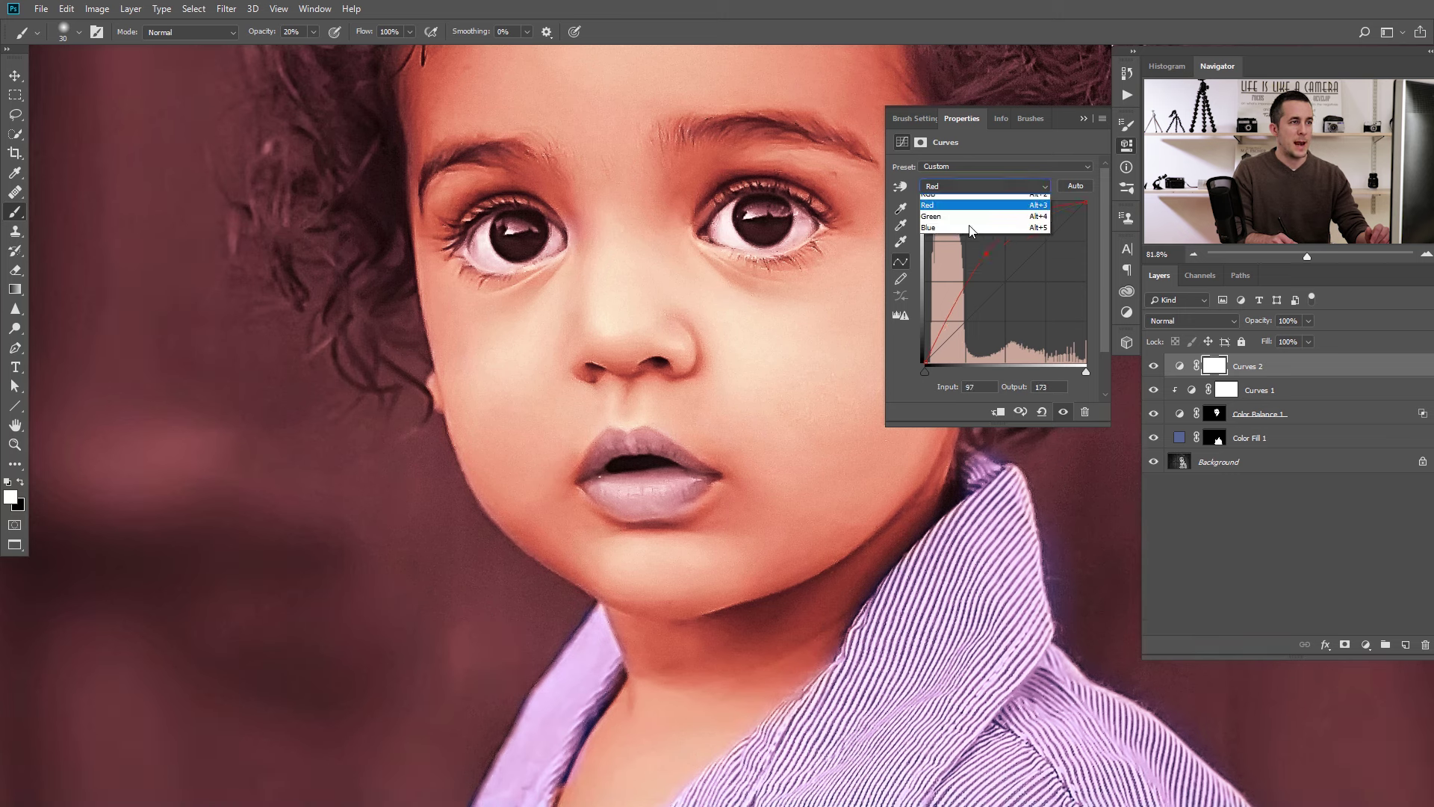
click(970, 241)
drag(1014, 276, 1024, 288)
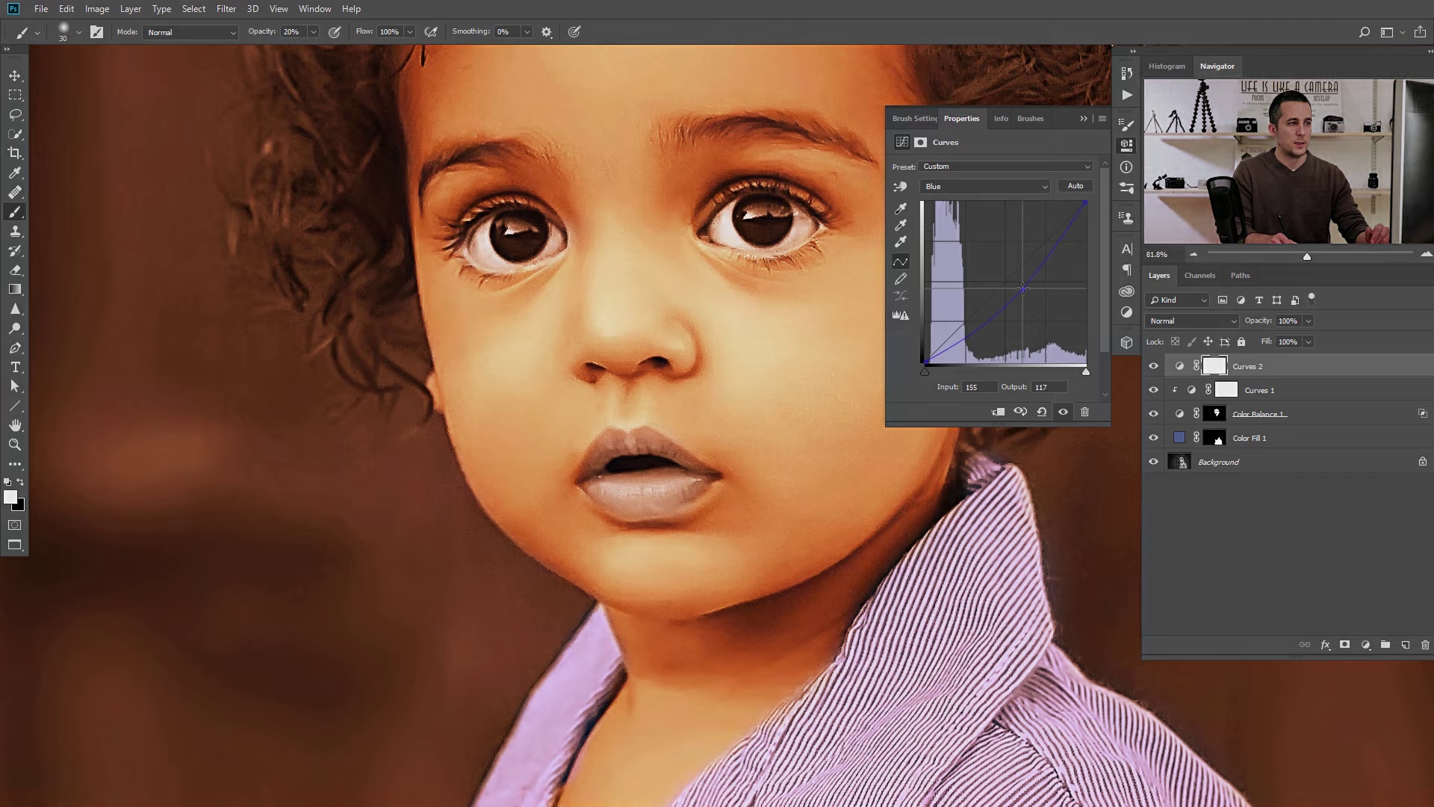
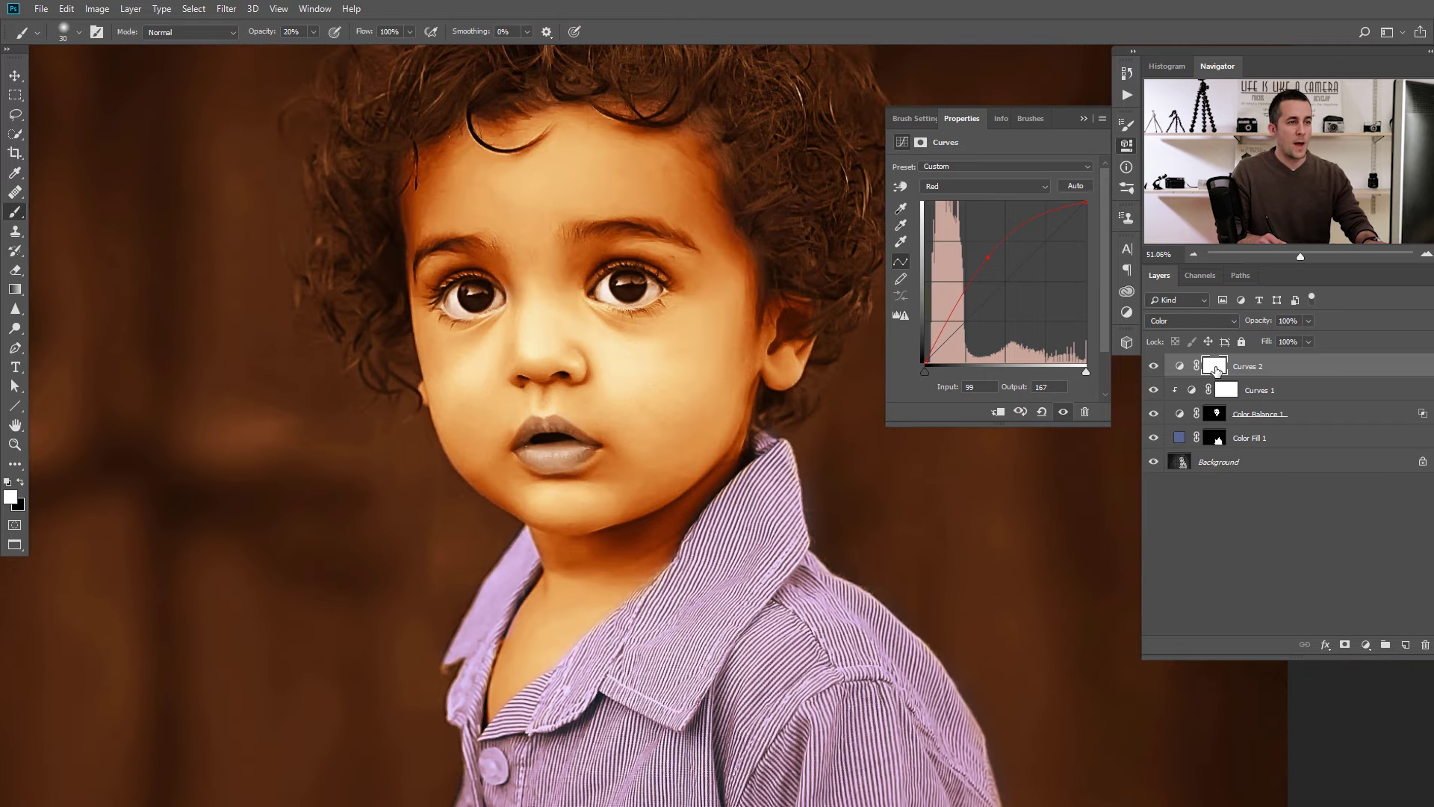
Invert the second Curves layer's mask to black and paint the lips in with white at 100% brush opacity.
click(1215, 367)
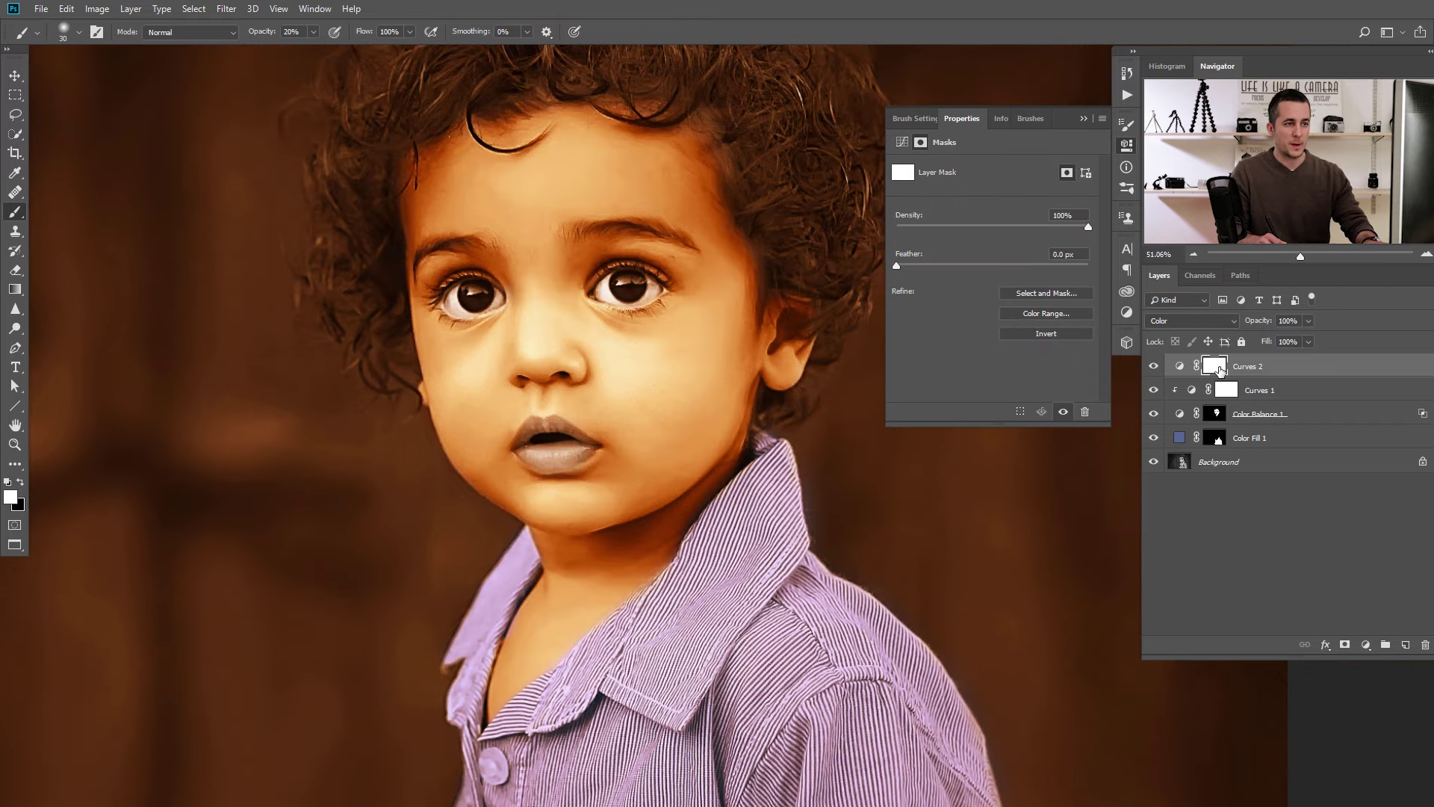
key(ctrl+i)
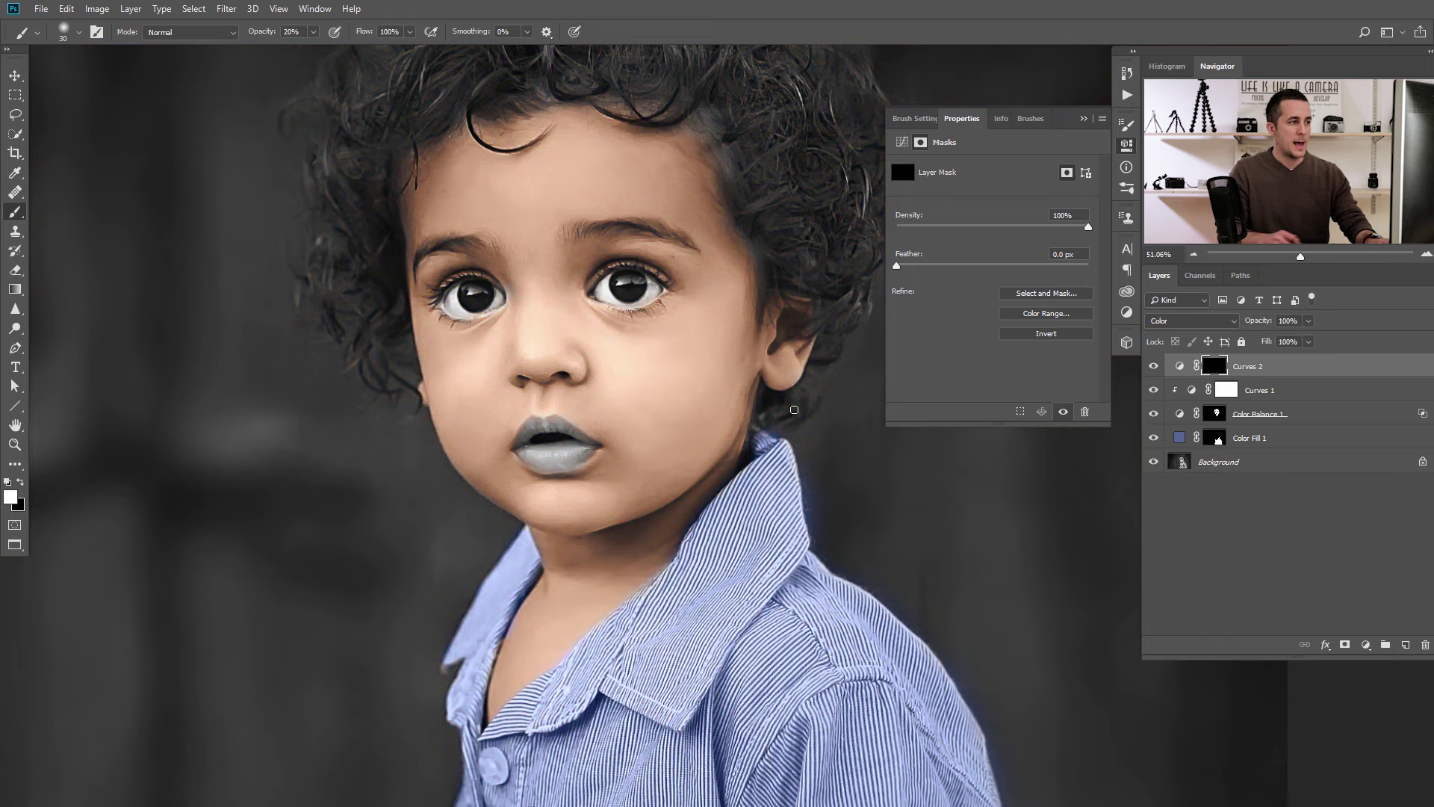
scroll(556, 449, up, 5)
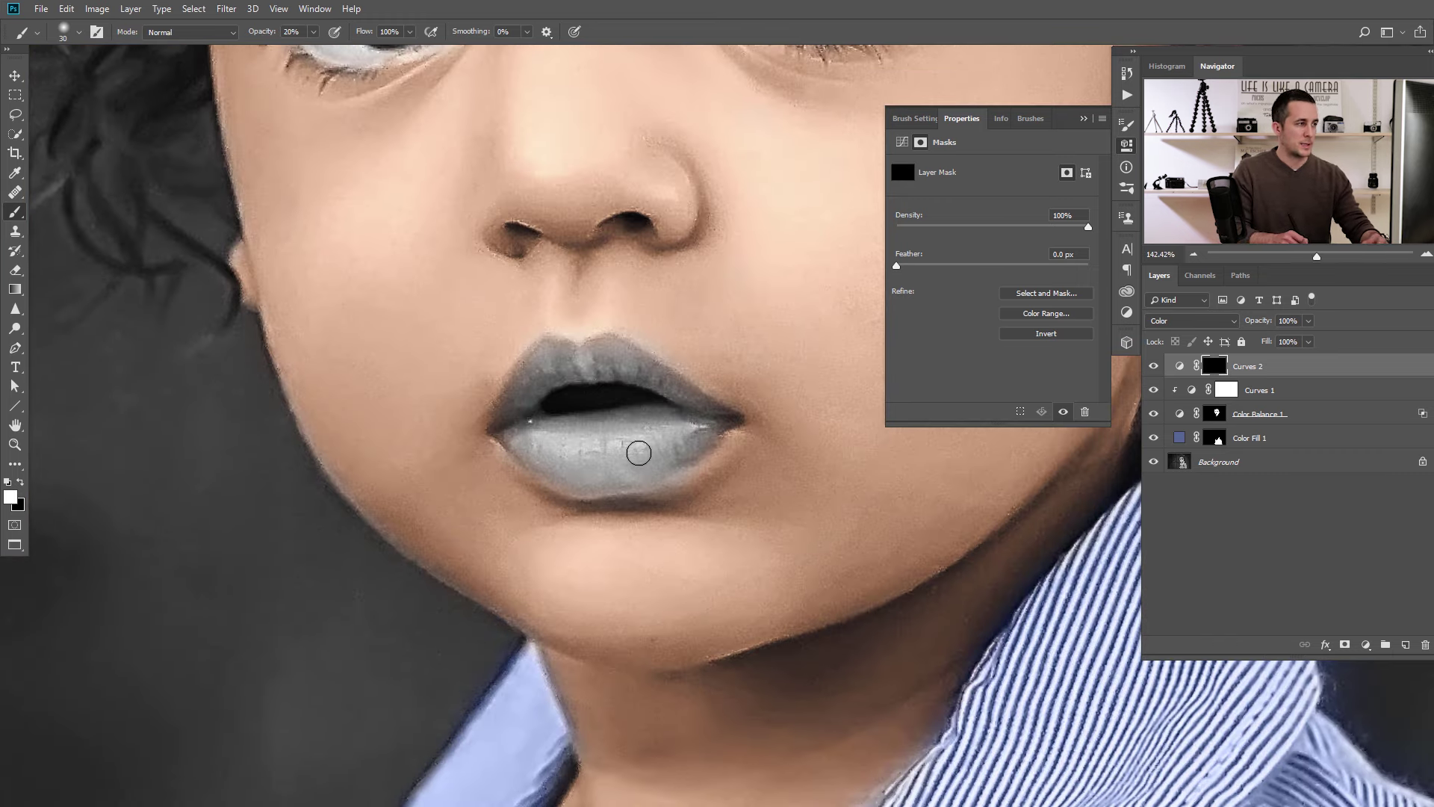
key(0)
mouse_move(648, 448)
mouse_down()
mouse_move(577, 460)
mouse_move(516, 439)
mouse_move(559, 477)
mouse_move(603, 485)
mouse_move(649, 475)
mouse_move(618, 476)
mouse_move(707, 430)
mouse_move(537, 435)
mouse_move(687, 446)
mouse_move(674, 456)
mouse_move(706, 416)
mouse_move(598, 347)
mouse_up()
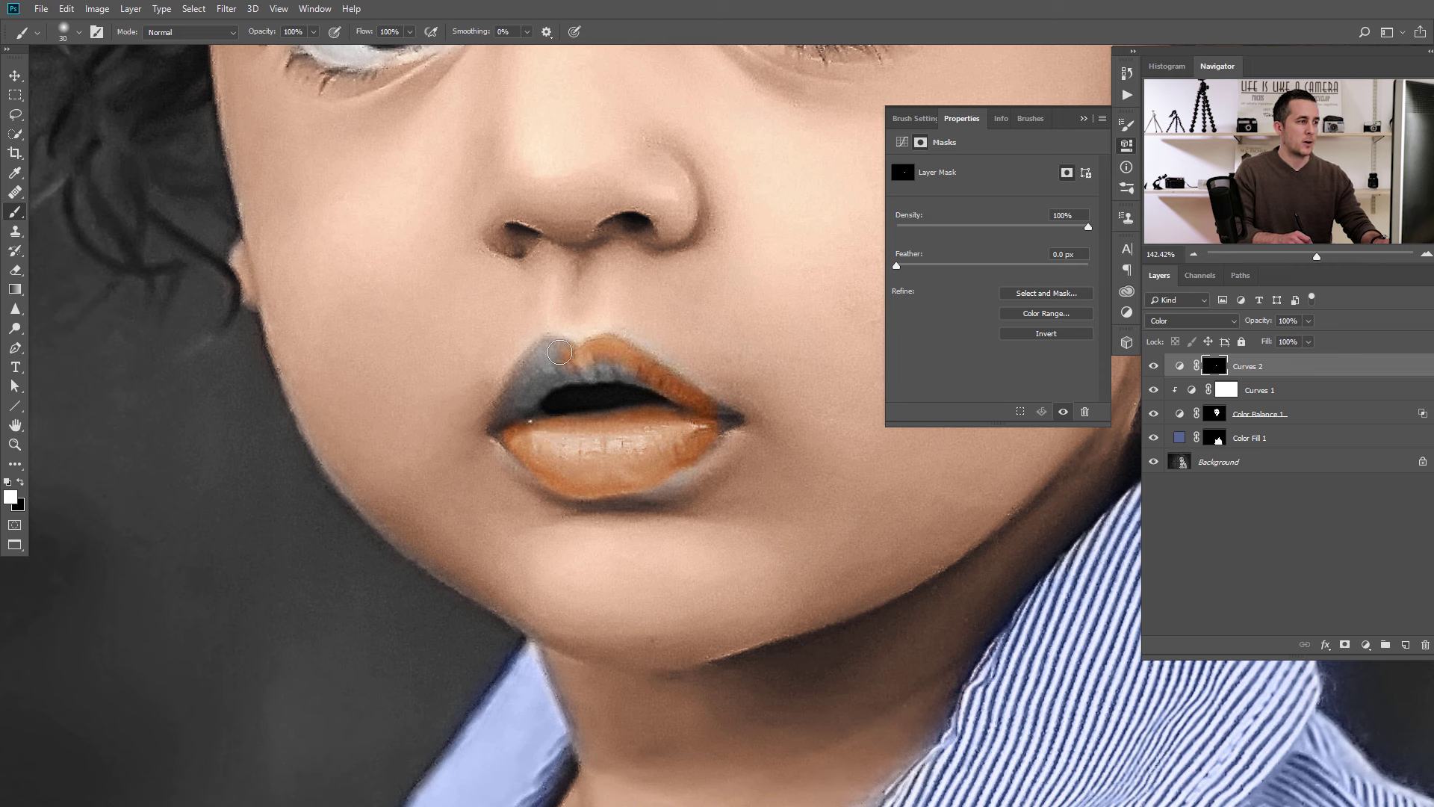
drag(519, 389, 535, 388)
mouse_move(613, 366)
mouse_down()
mouse_move(552, 378)
mouse_move(656, 383)
mouse_move(682, 439)
mouse_move(542, 440)
mouse_up()
mouse_move(619, 405)
mouse_down()
mouse_move(711, 416)
mouse_move(567, 446)
mouse_move(664, 418)
mouse_move(839, 502)
mouse_move(741, 571)
mouse_up()
drag(556, 532, 576, 548)
drag(768, 533, 657, 533)
drag(734, 484, 538, 454)
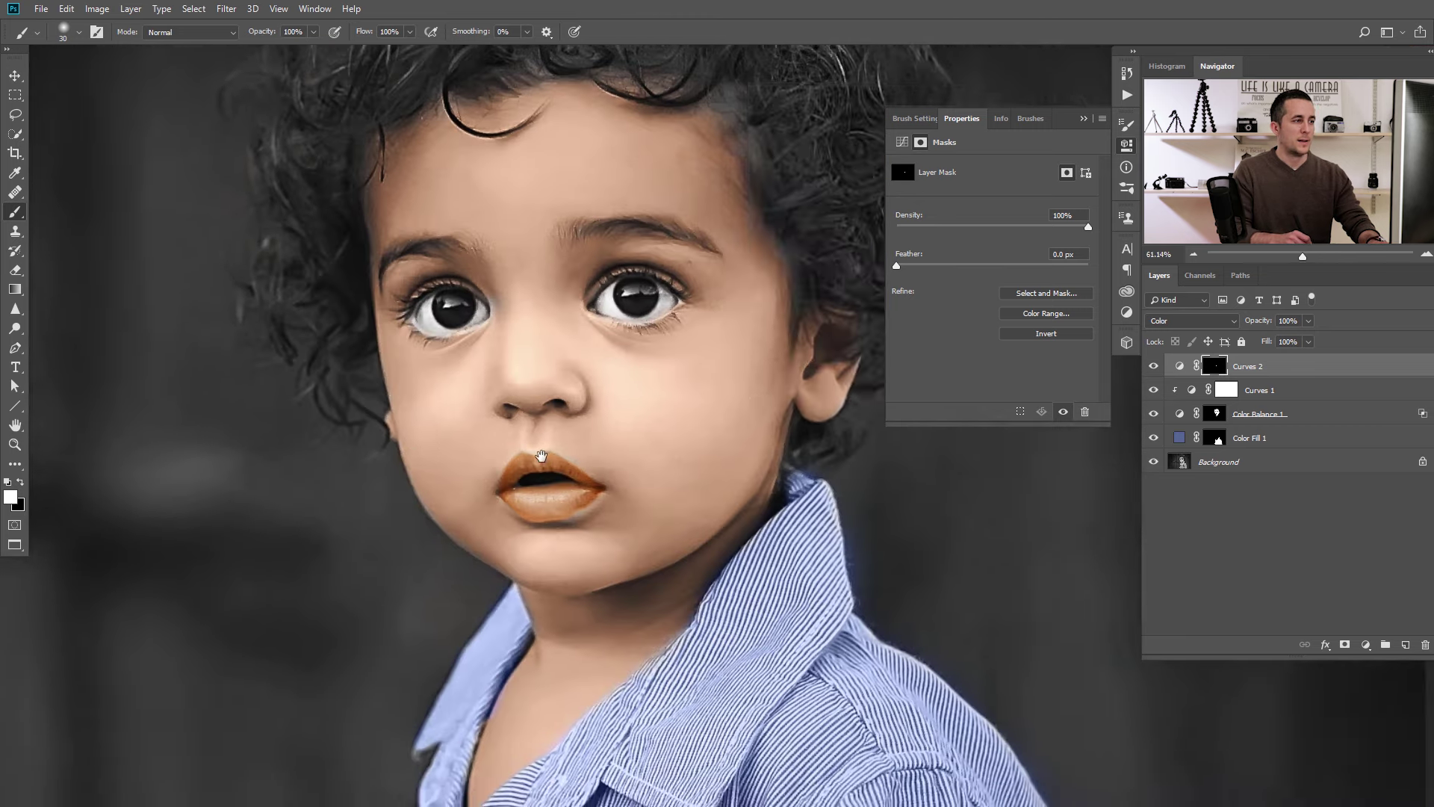
Lower the Green channel of the lips' Curves adjustment to input 141, output 124.
drag(634, 419, 583, 419)
click(1185, 366)
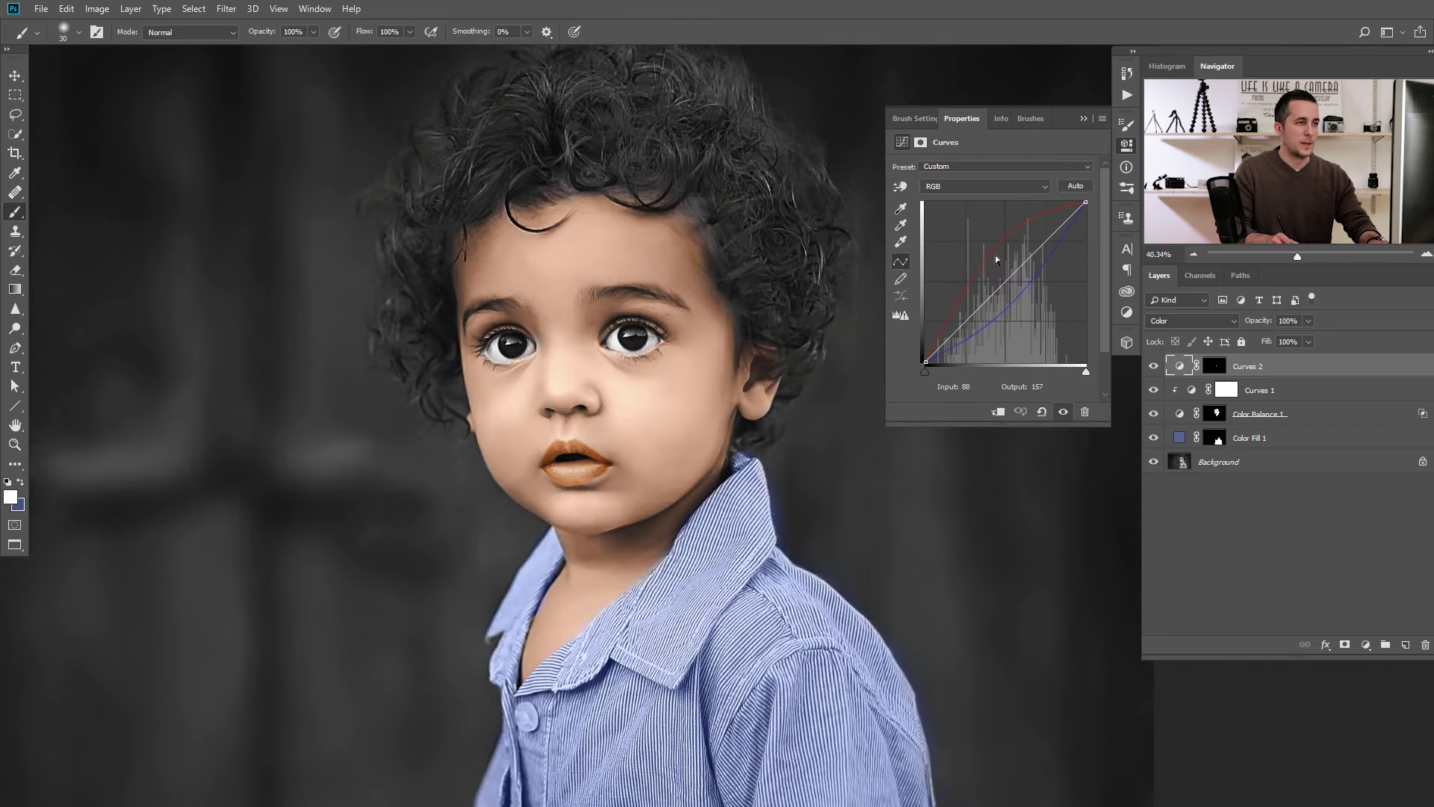
click(993, 188)
click(987, 223)
drag(1023, 266, 1014, 285)
scroll(639, 371, down, 3)
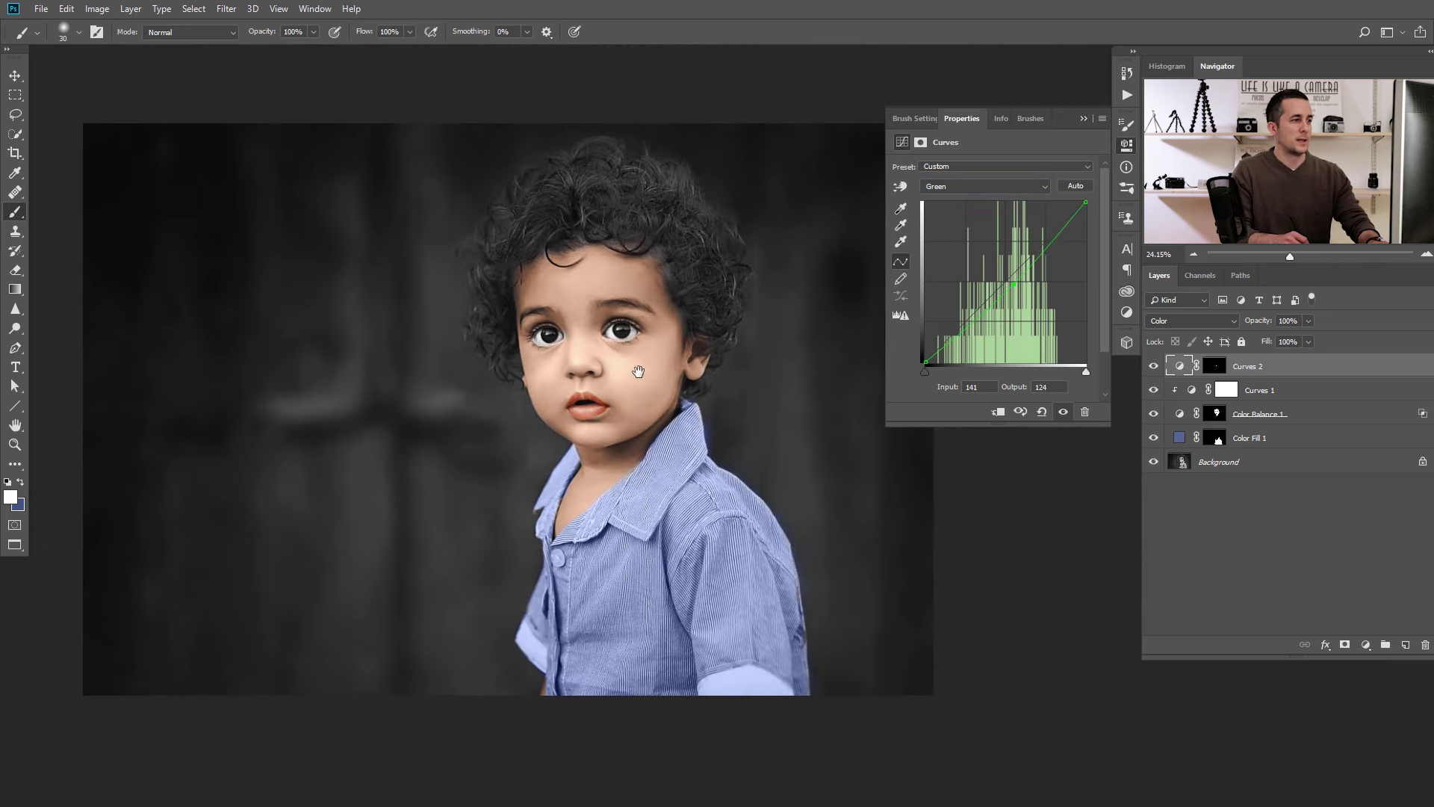
Set the Blue channel of the lips' Curves adjustment to input 140, output 119.
click(1001, 187)
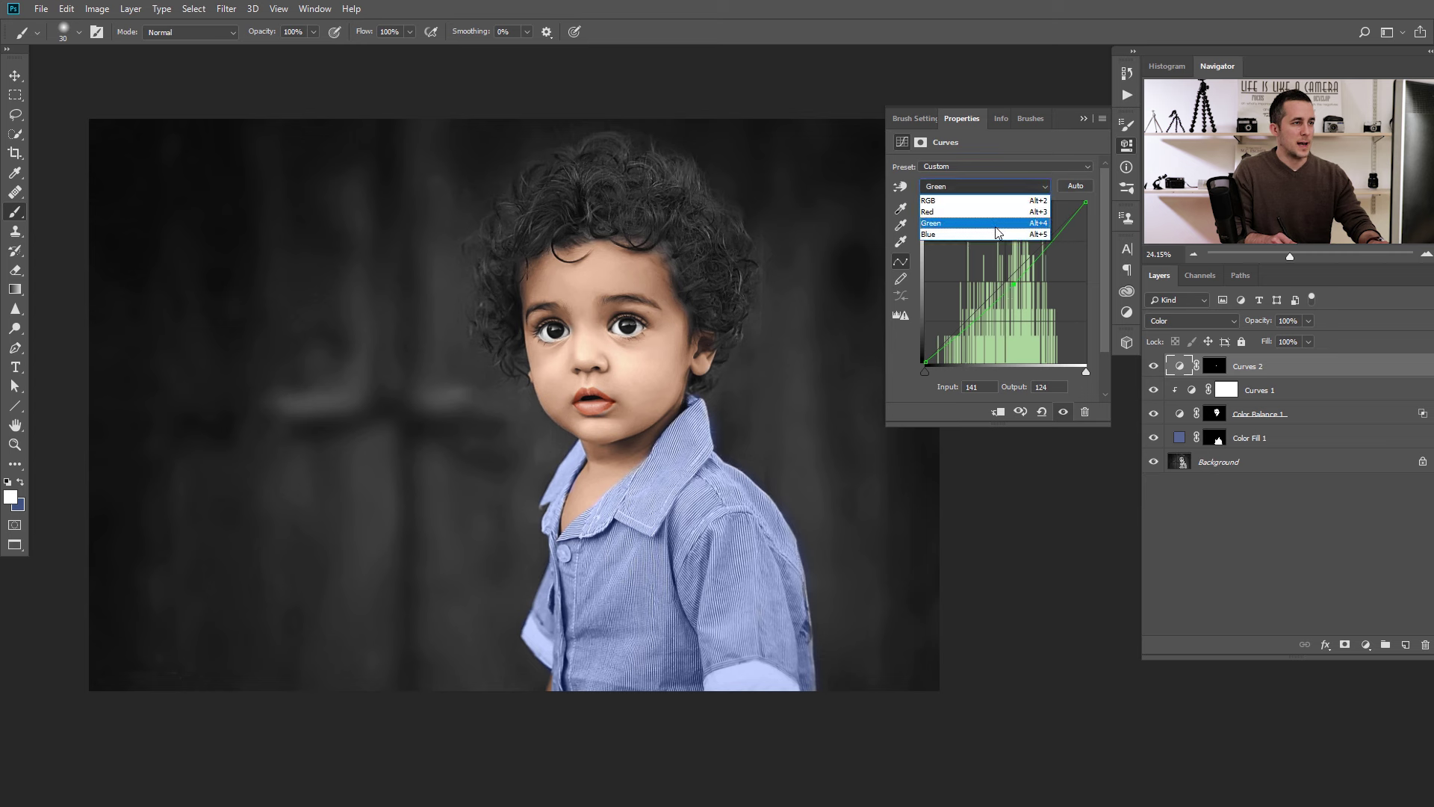
click(1003, 252)
drag(1012, 275, 1013, 286)
Set the Red channel of the lips' Curves adjustment to input 106, output 167.
click(1002, 189)
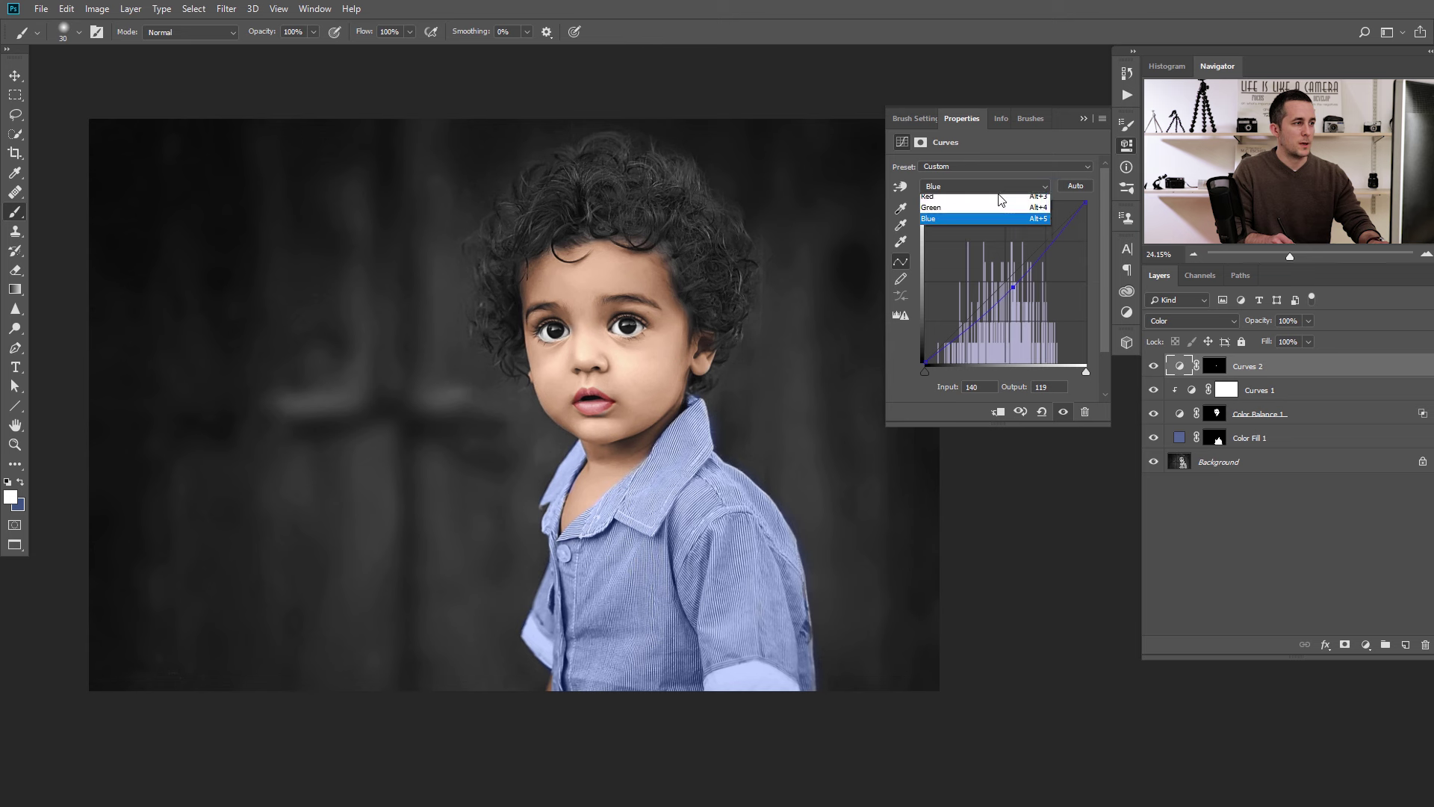
click(994, 220)
drag(988, 256, 992, 256)
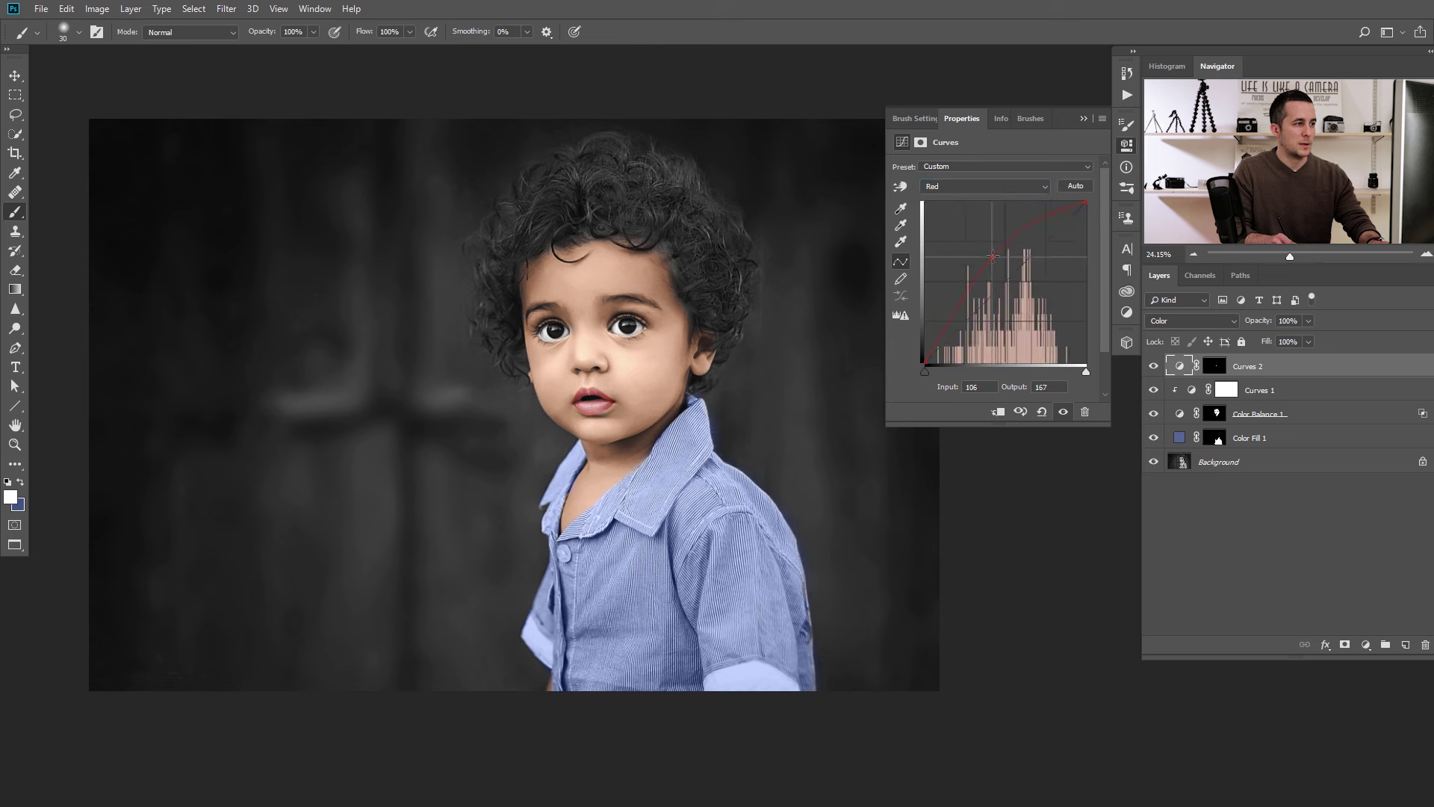
click(1084, 119)
drag(626, 384, 651, 393)
drag(622, 364, 674, 364)
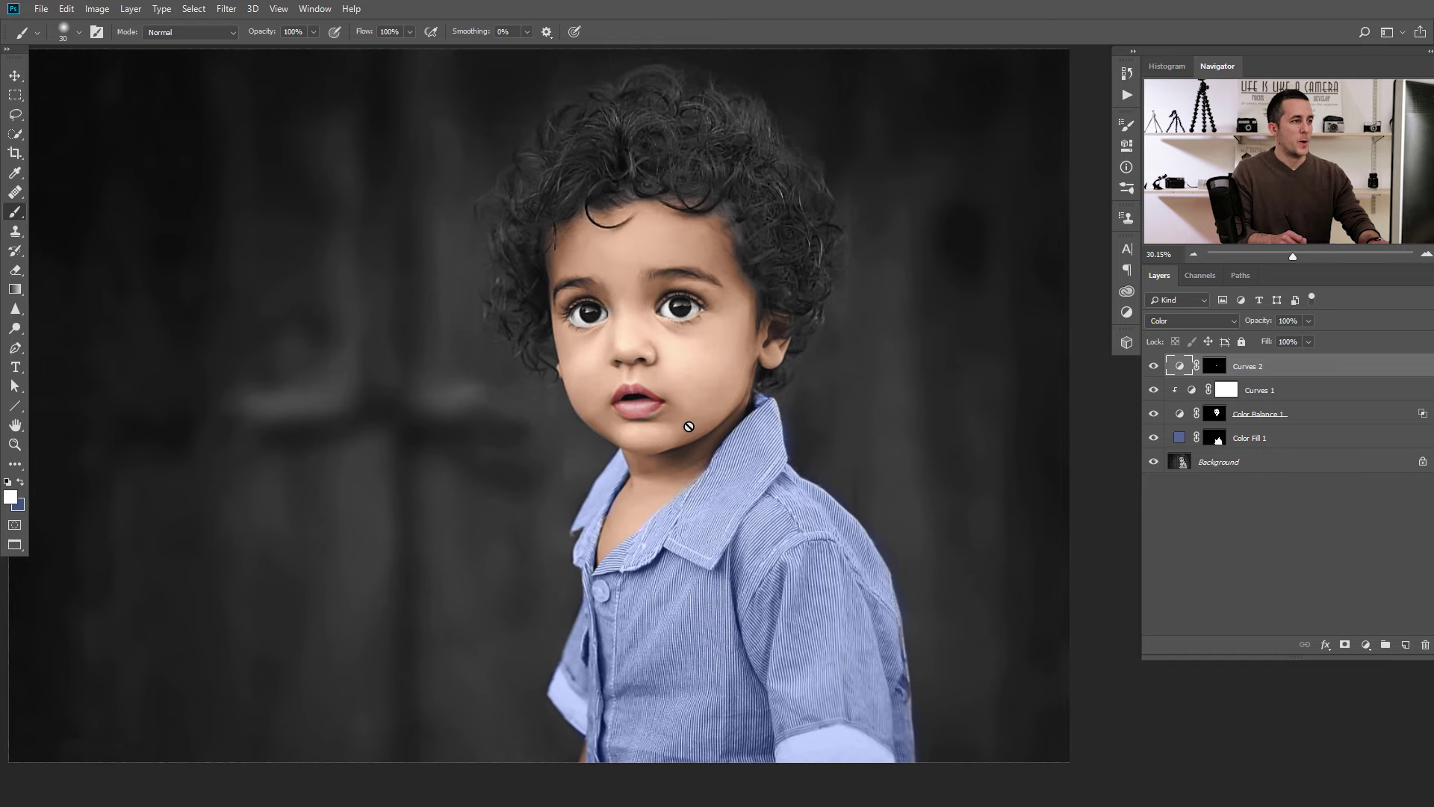
Shift the skin's Color Balance midtones further toward yellow, with Yellow-Blue at about -32.
double_click(1180, 414)
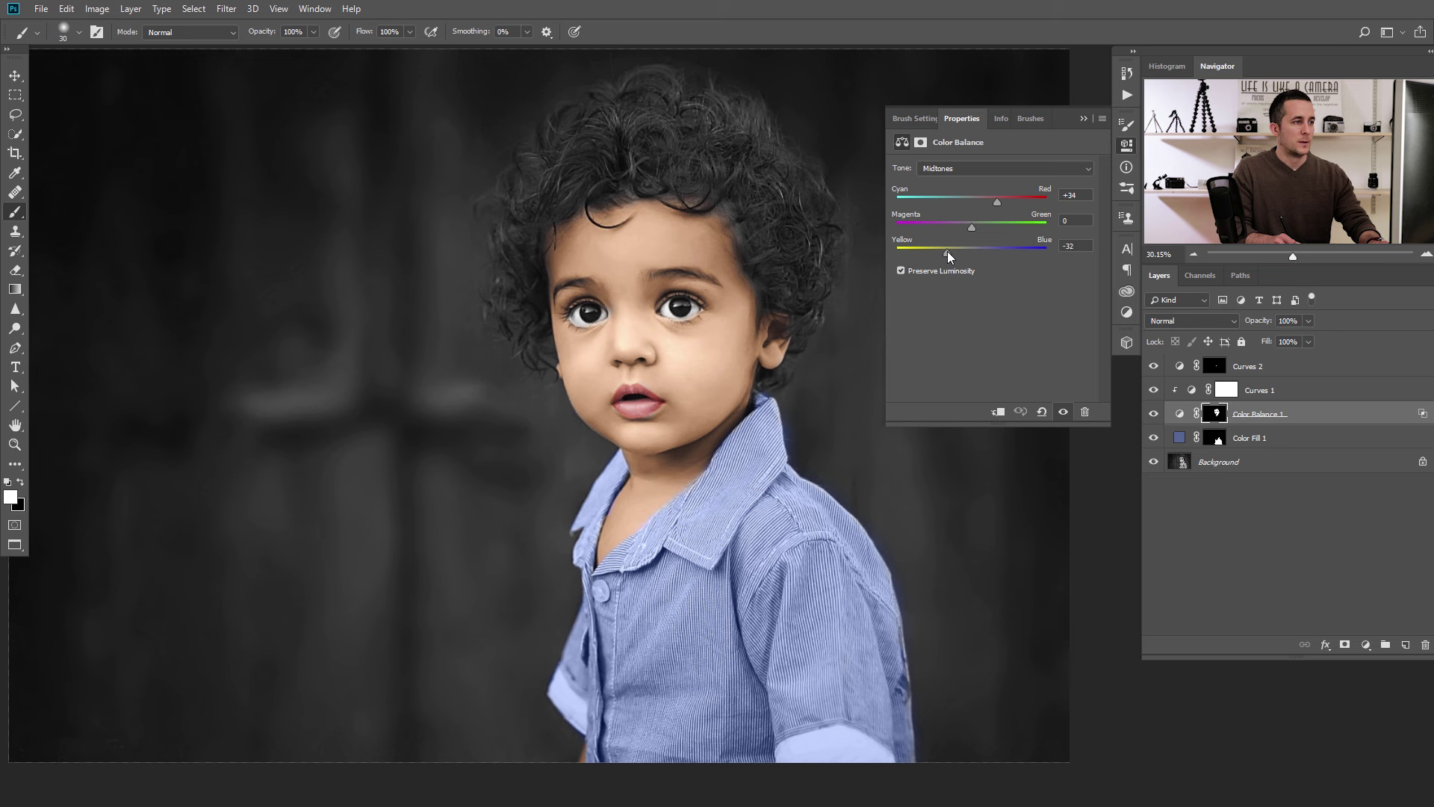
drag(947, 252, 949, 252)
click(1084, 118)
scroll(710, 378, down, 3)
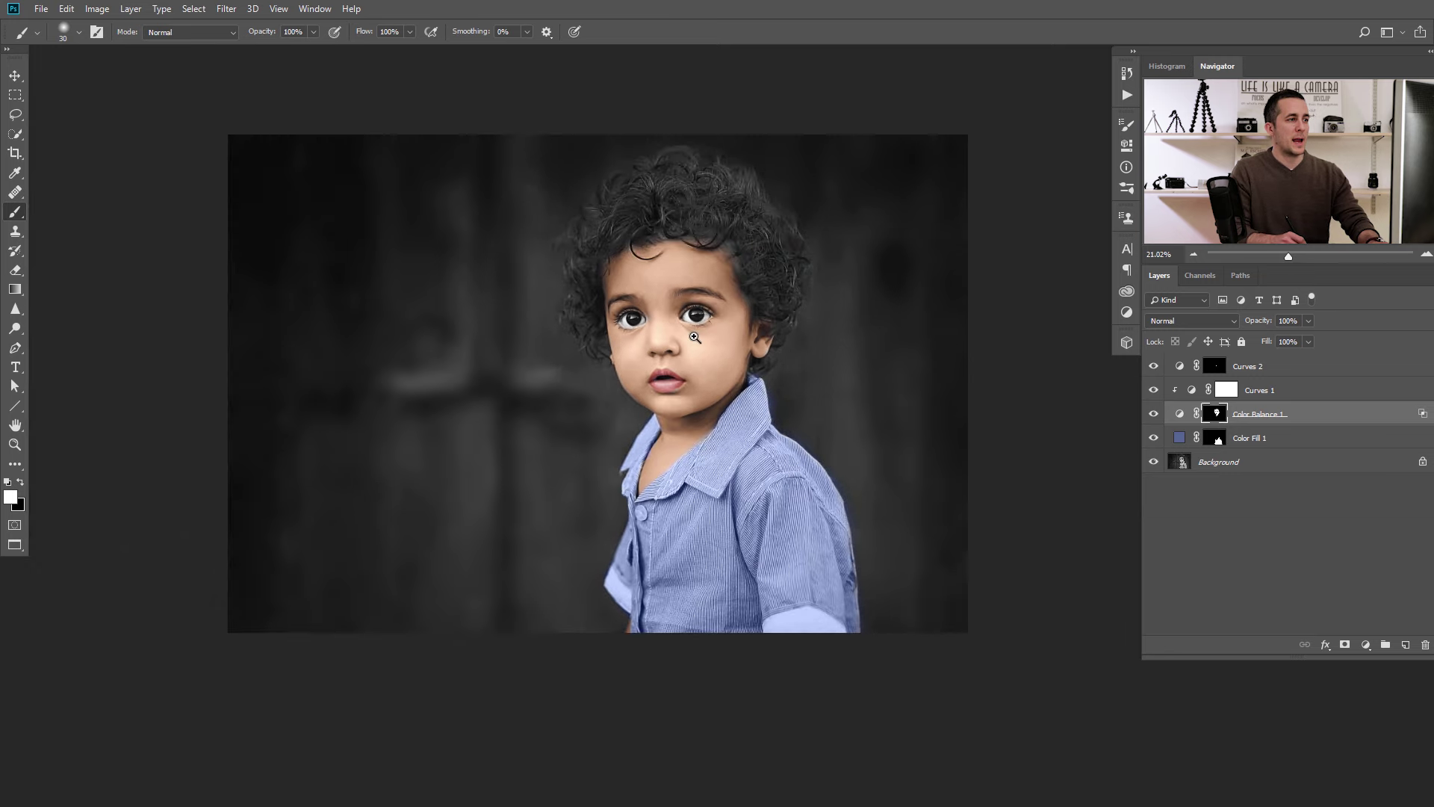
Set the skin's Color Balance shadows to Cyan-Red +15 and Yellow-Blue -9.
scroll(694, 337, up, 2)
double_click(1180, 416)
click(971, 169)
click(971, 183)
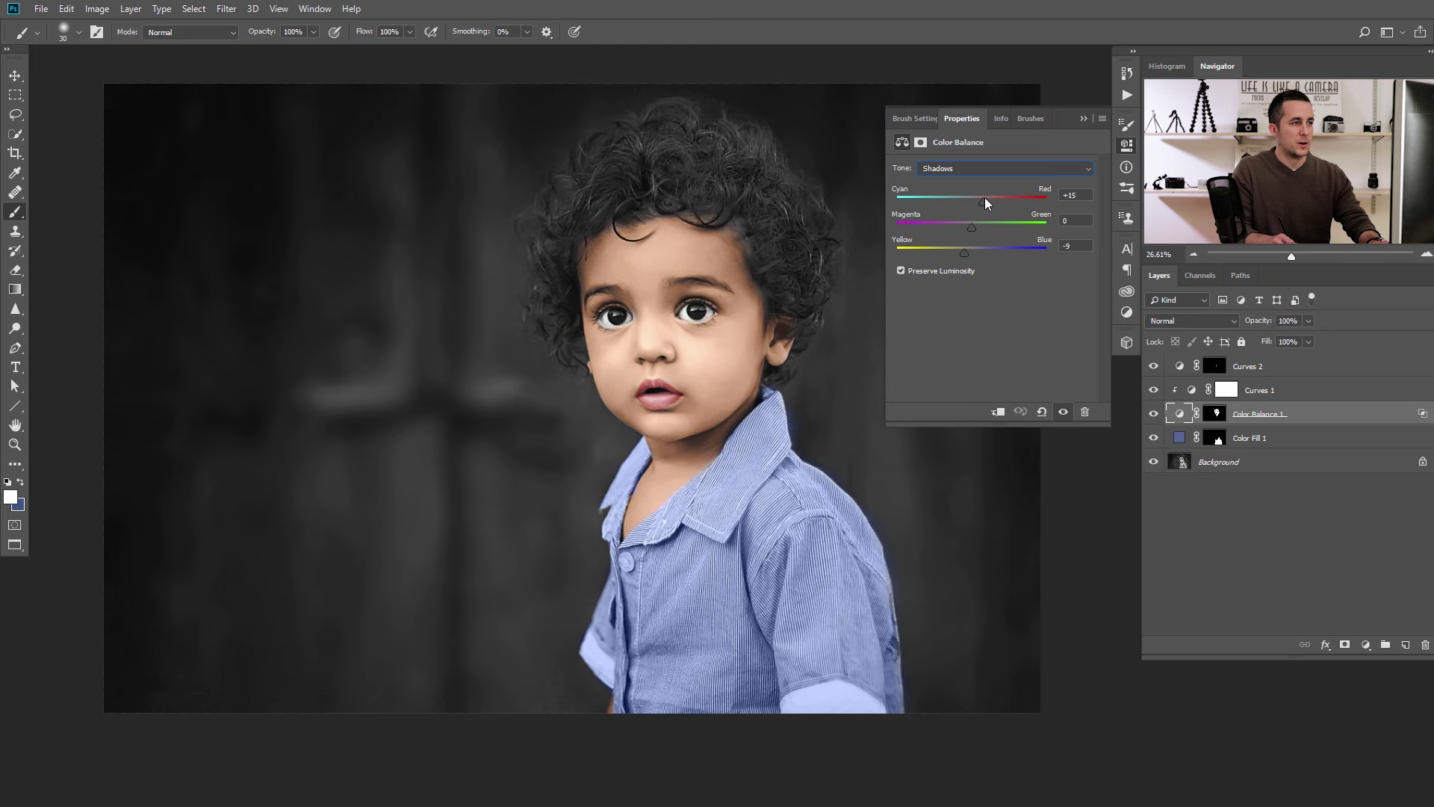
click(1083, 118)
scroll(739, 350, down, 2)
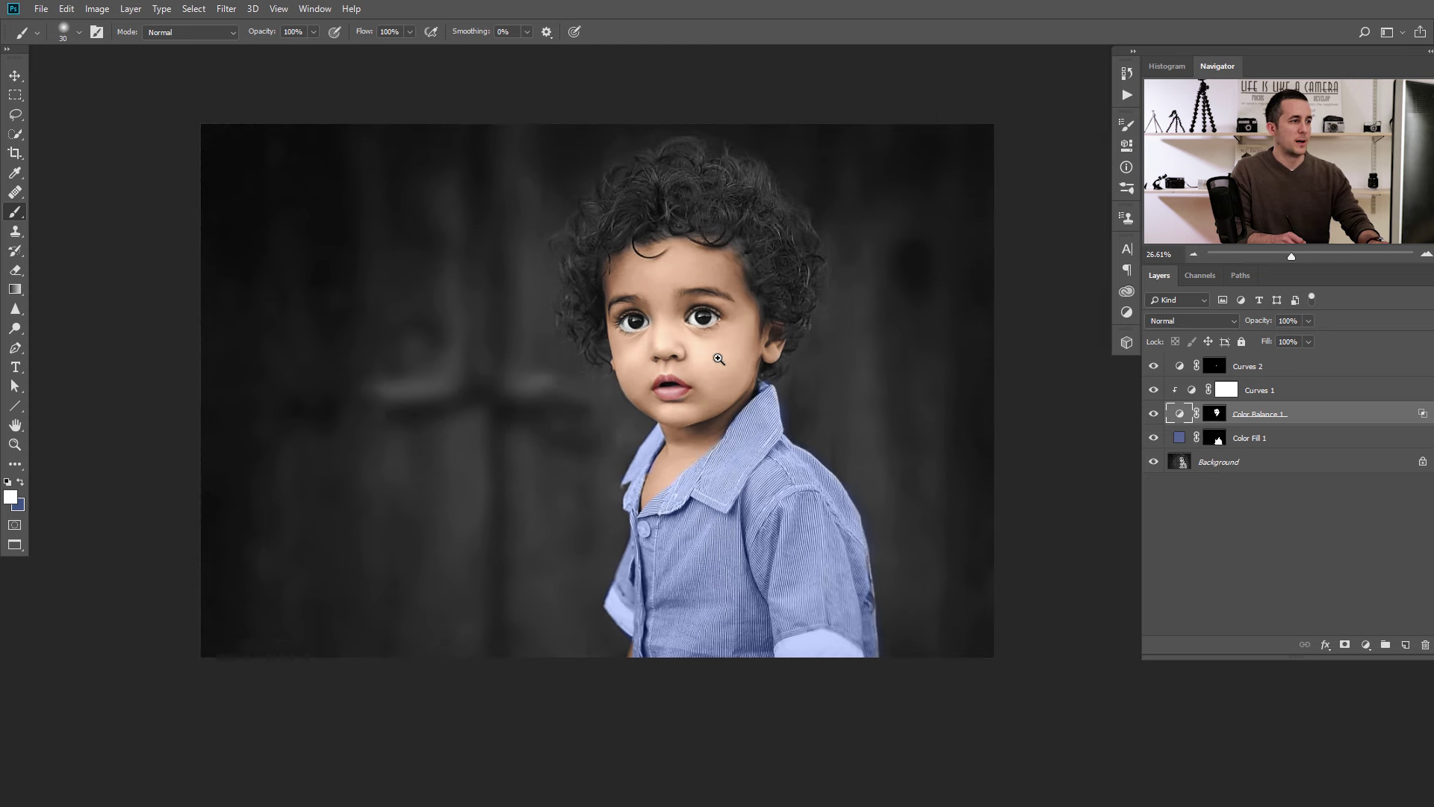
drag(698, 367, 671, 386)
scroll(671, 387, up, 2)
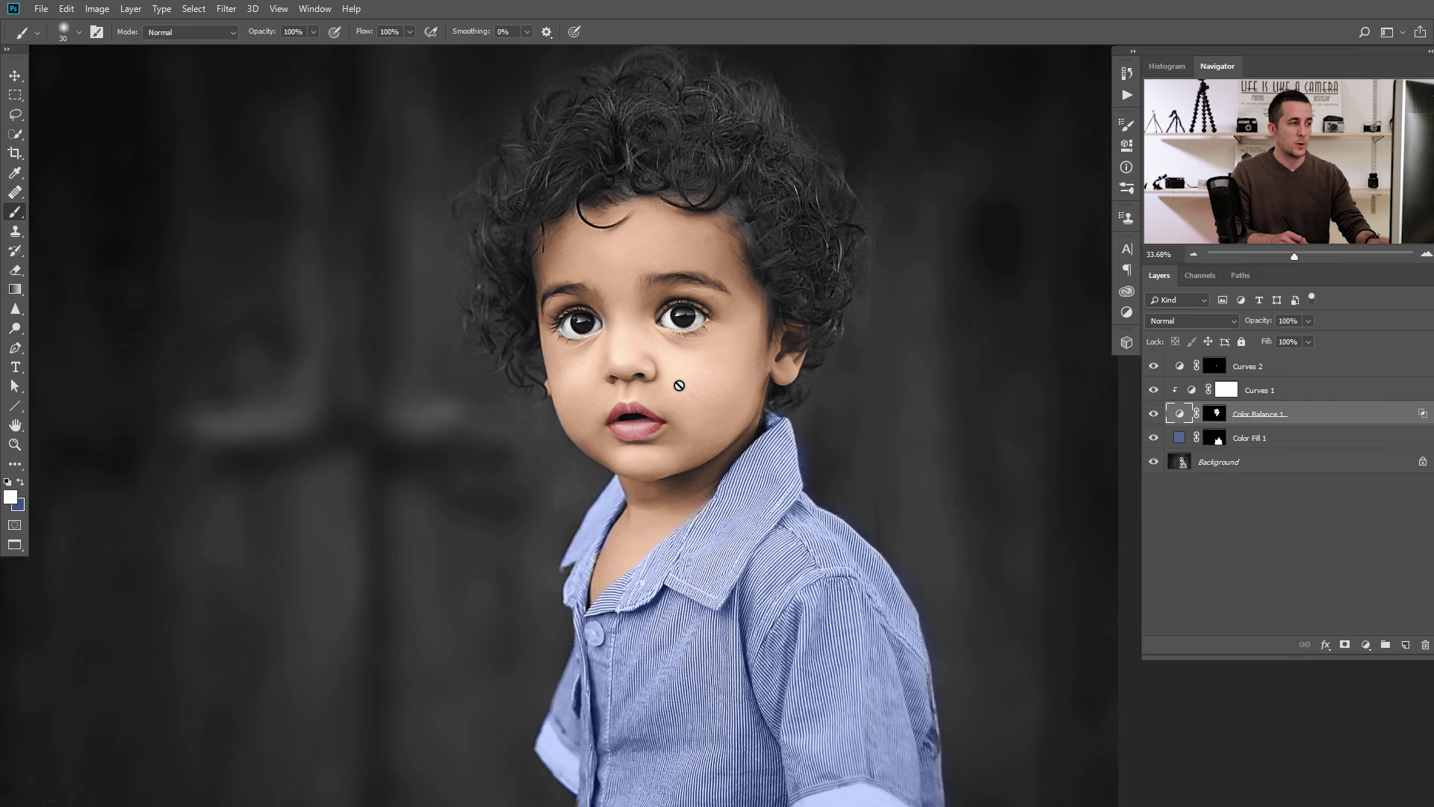
drag(645, 364, 674, 375)
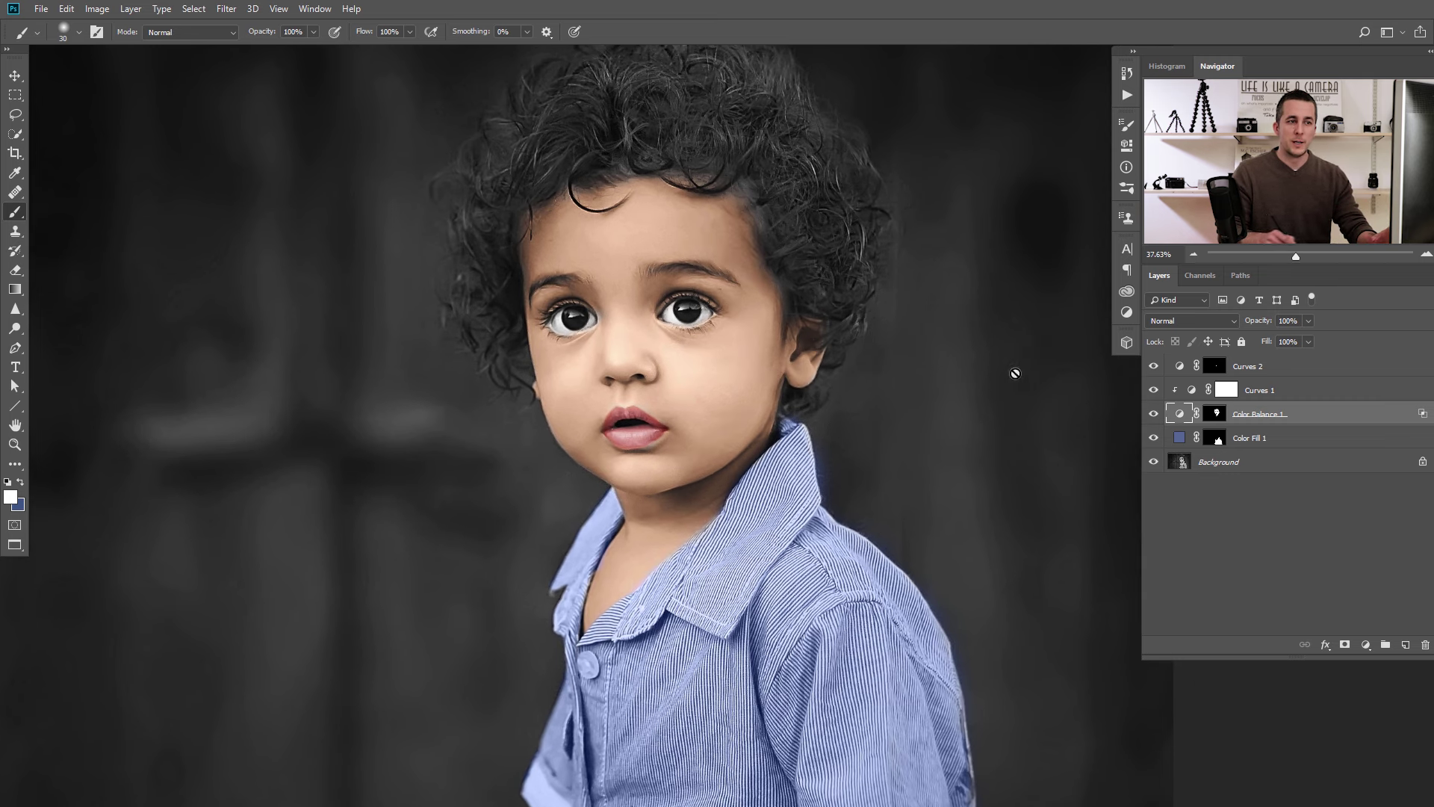
Add a Solid Color fill layer of red de6363 above the lips' Curves layer and set its blend mode to Color.
click(1187, 366)
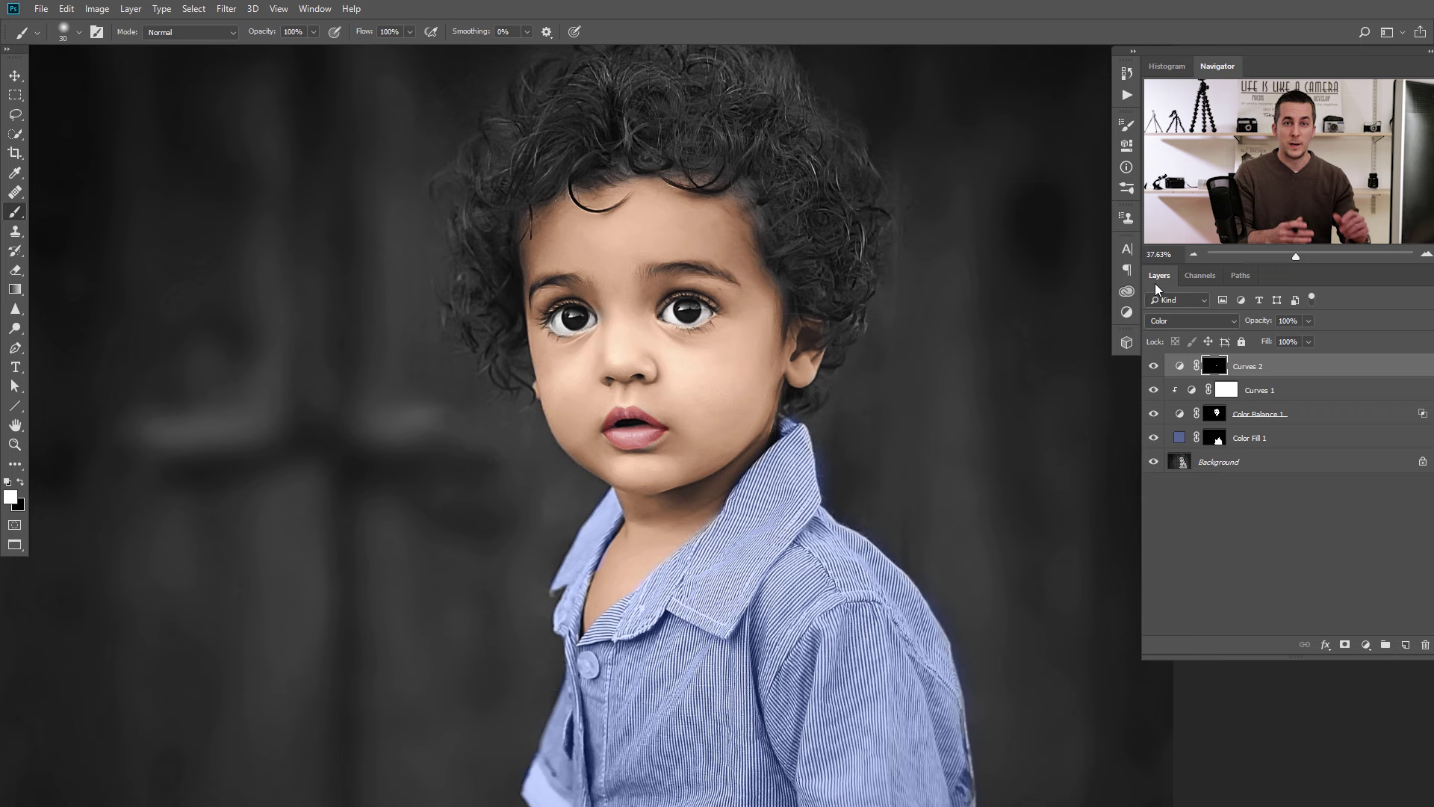
click(1366, 643)
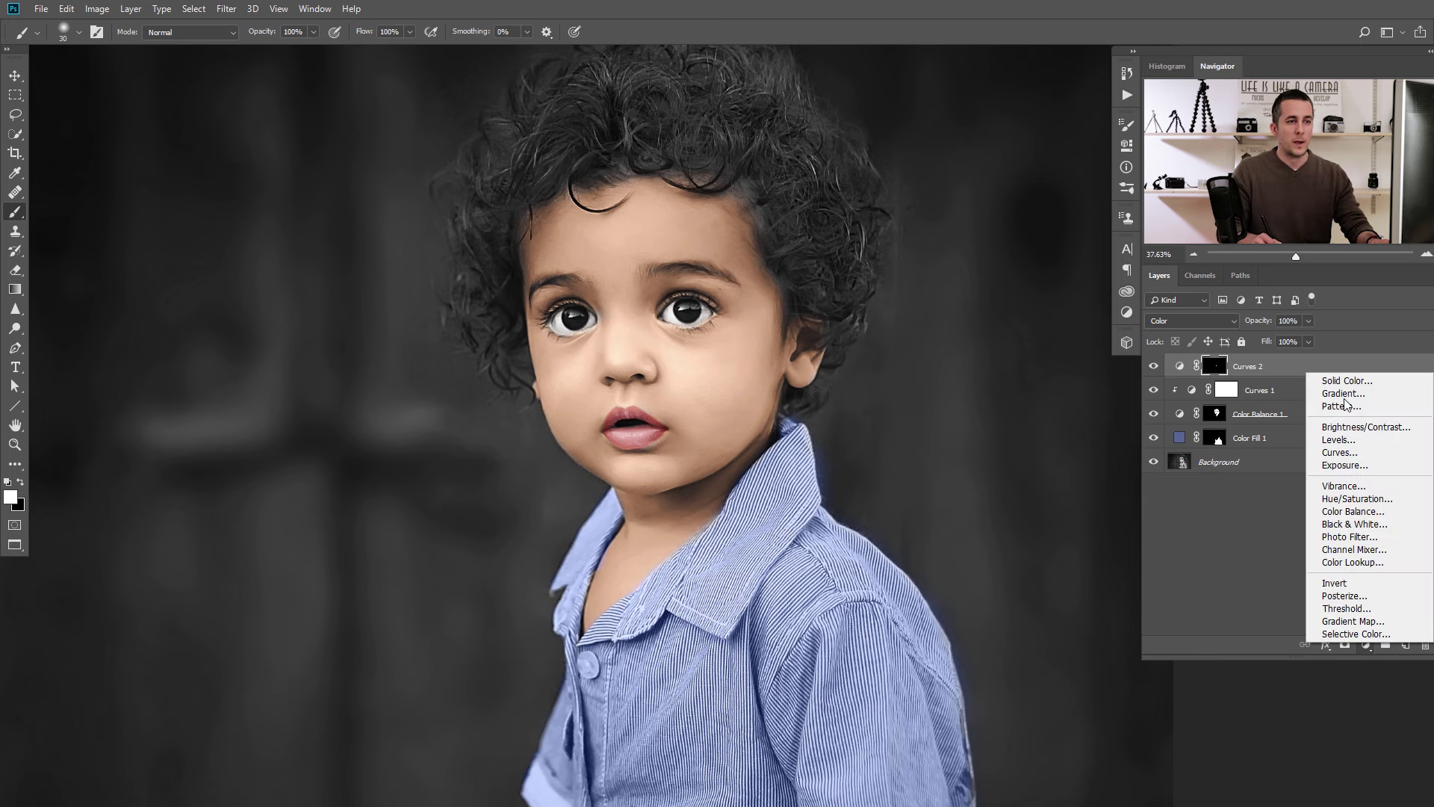
click(1347, 379)
mouse_move(921, 510)
mouse_down()
mouse_move(983, 487)
mouse_move(903, 510)
mouse_up()
click(1138, 479)
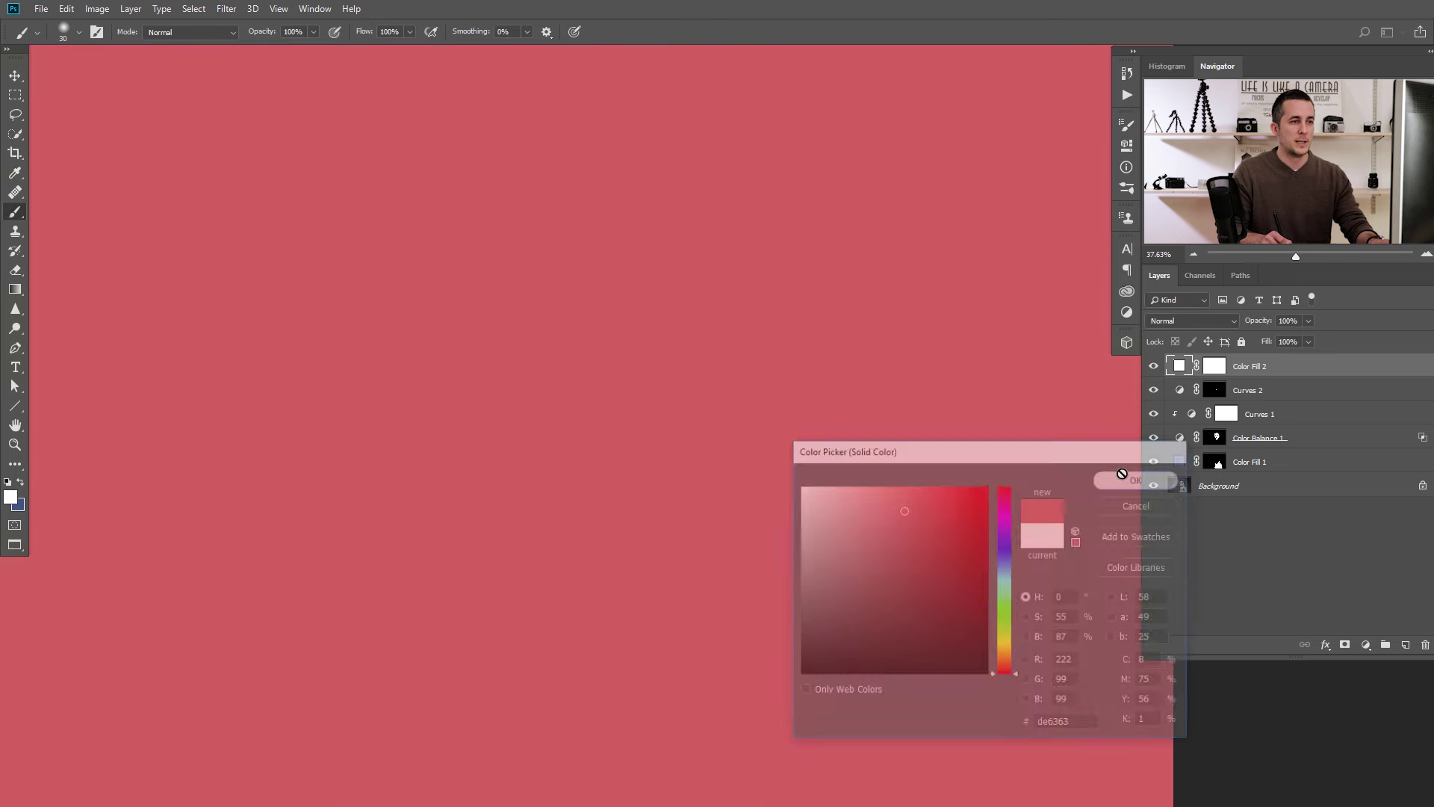
click(1189, 321)
click(1171, 670)
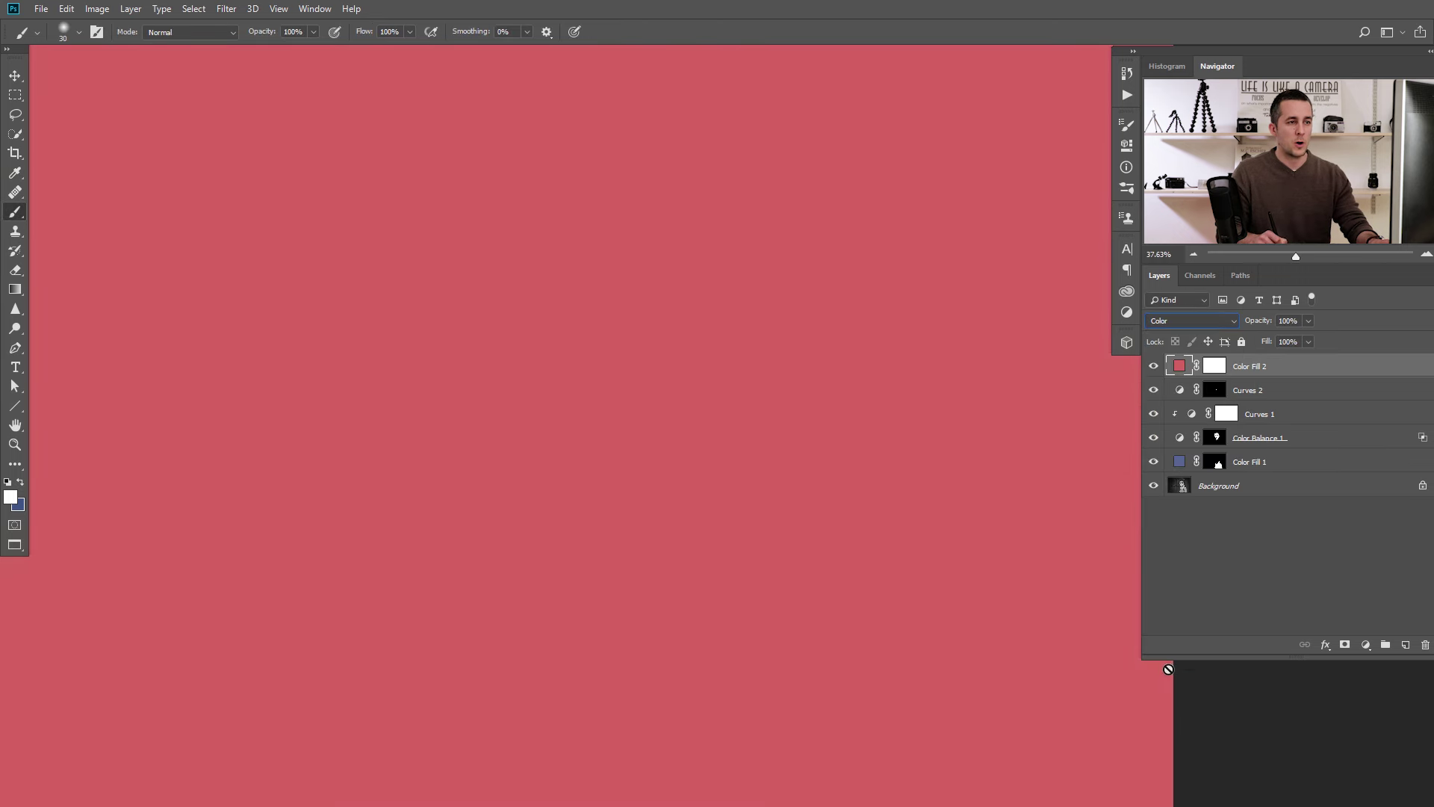
Invert the red fill layer's mask to black and paint subtle redness around the nose and lips with a white low-opacity brush, down to 5%.
click(1218, 367)
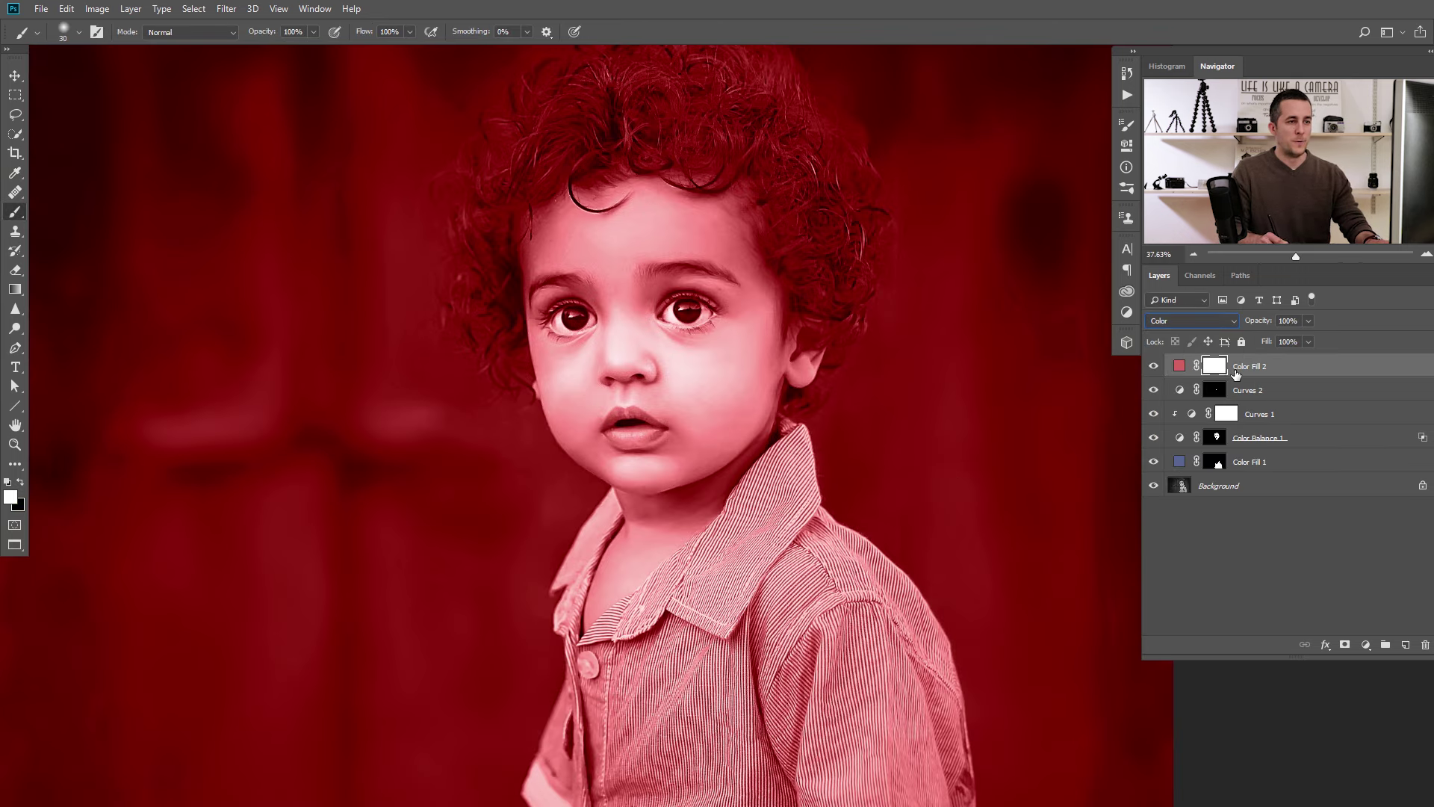
key(ctrl+i)
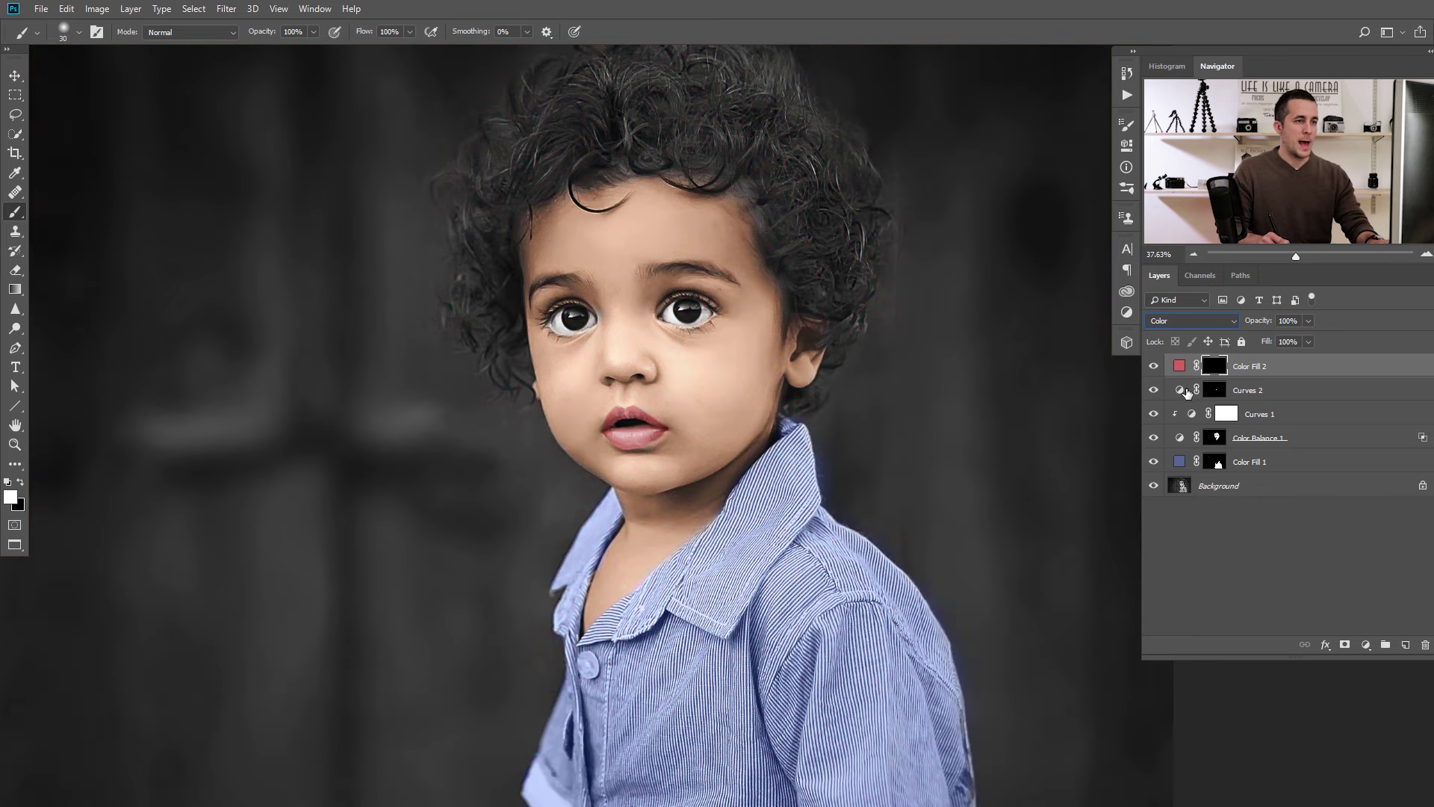
drag(671, 334, 680, 350)
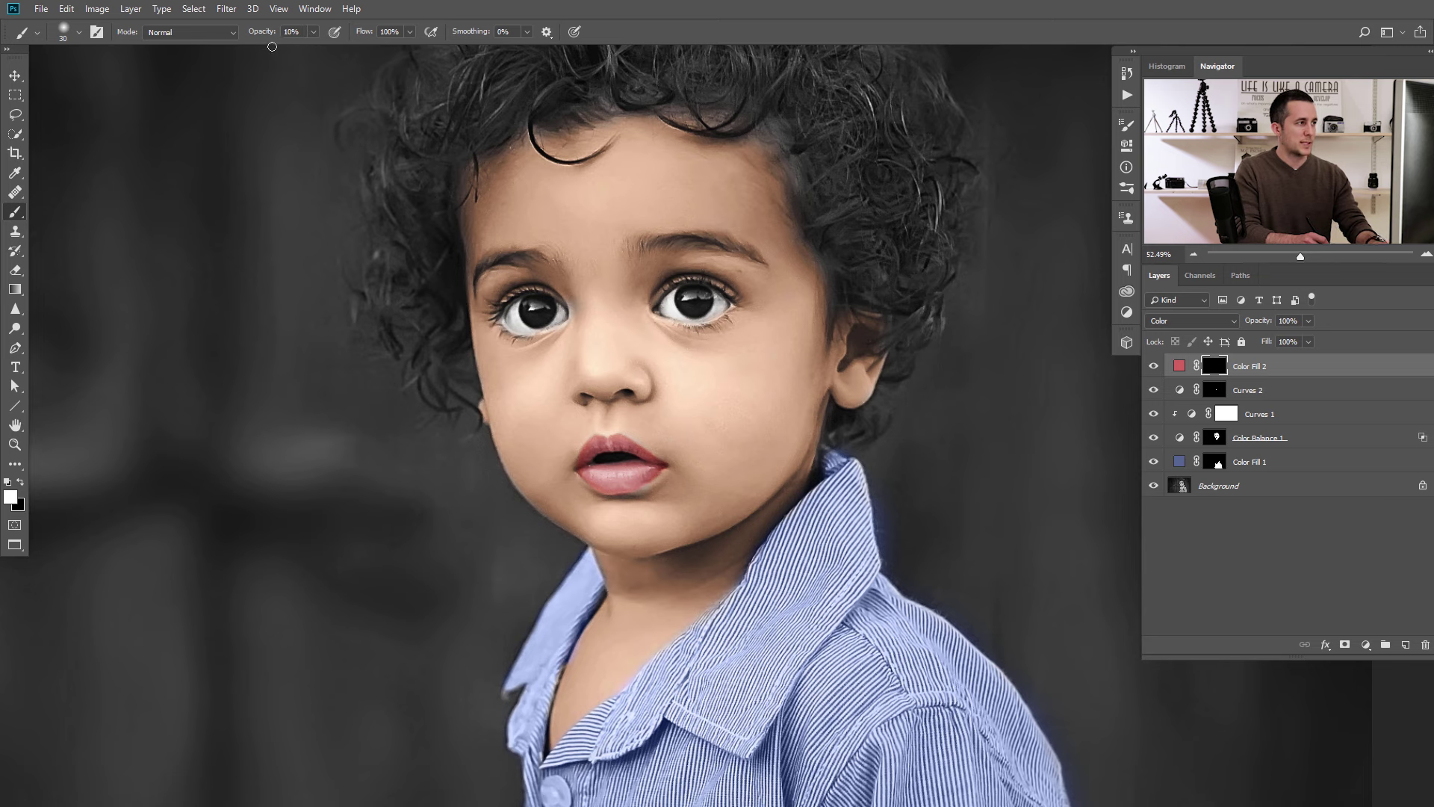
click(651, 425)
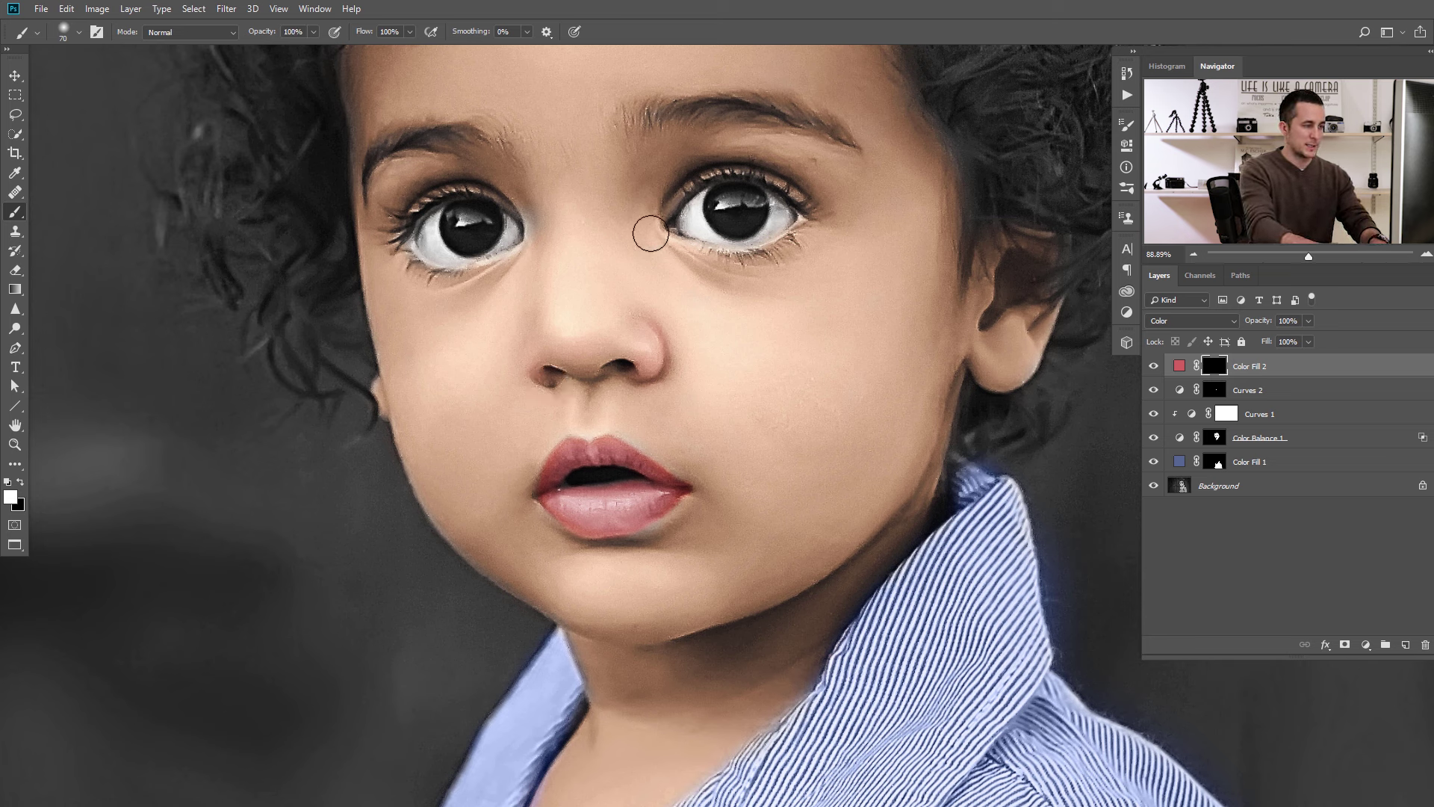
key(0)
key(5)
key(bracketleft)
key(bracketleft)
key(bracketleft)
drag(649, 447, 665, 475)
mouse_move(644, 529)
mouse_down()
mouse_move(681, 502)
mouse_move(640, 528)
mouse_up()
Paint faint redness at the inner eyebrows and ear on the red fill's mask at 5% opacity, varying the brush between 40 and 90 px.
key(bracketright)
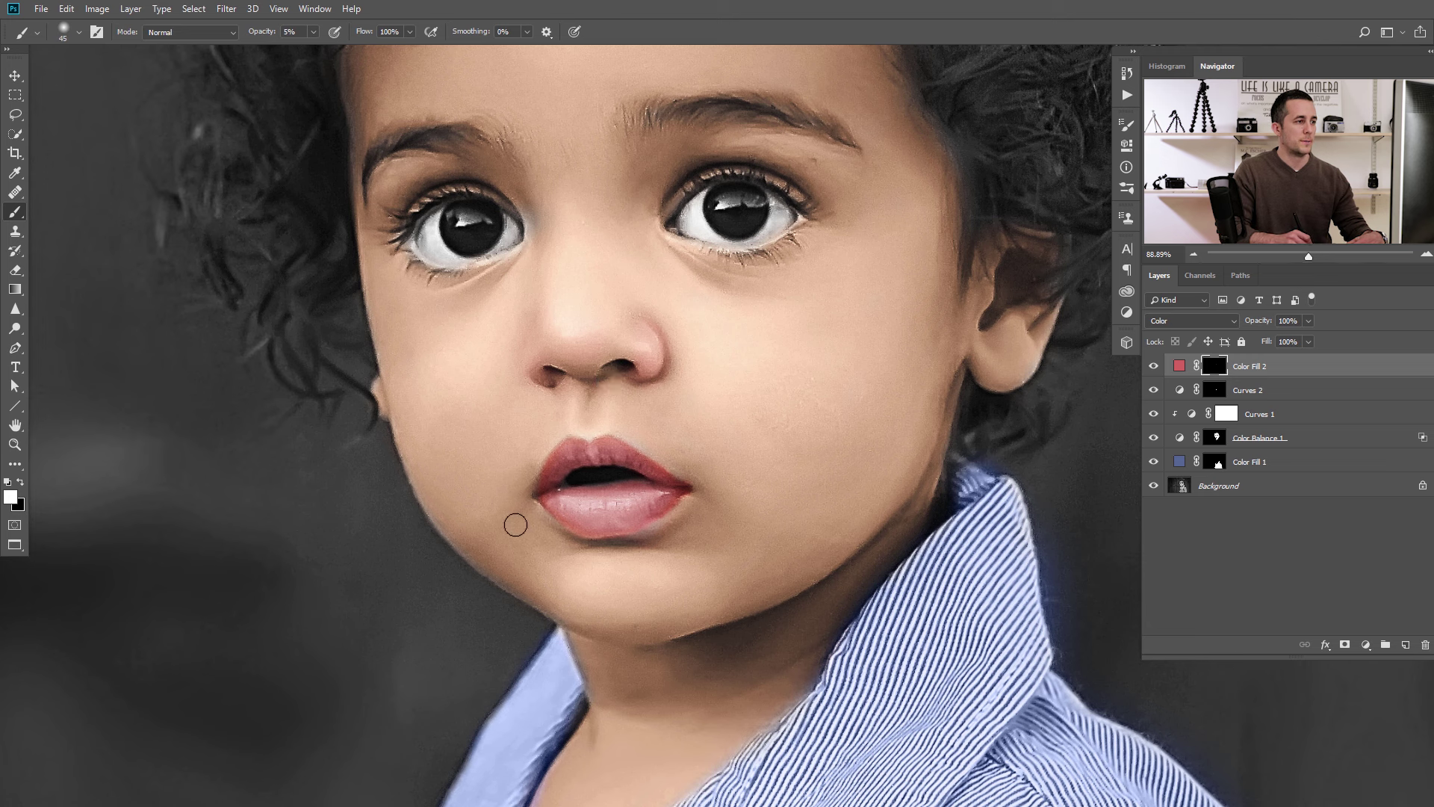
key(bracketright)
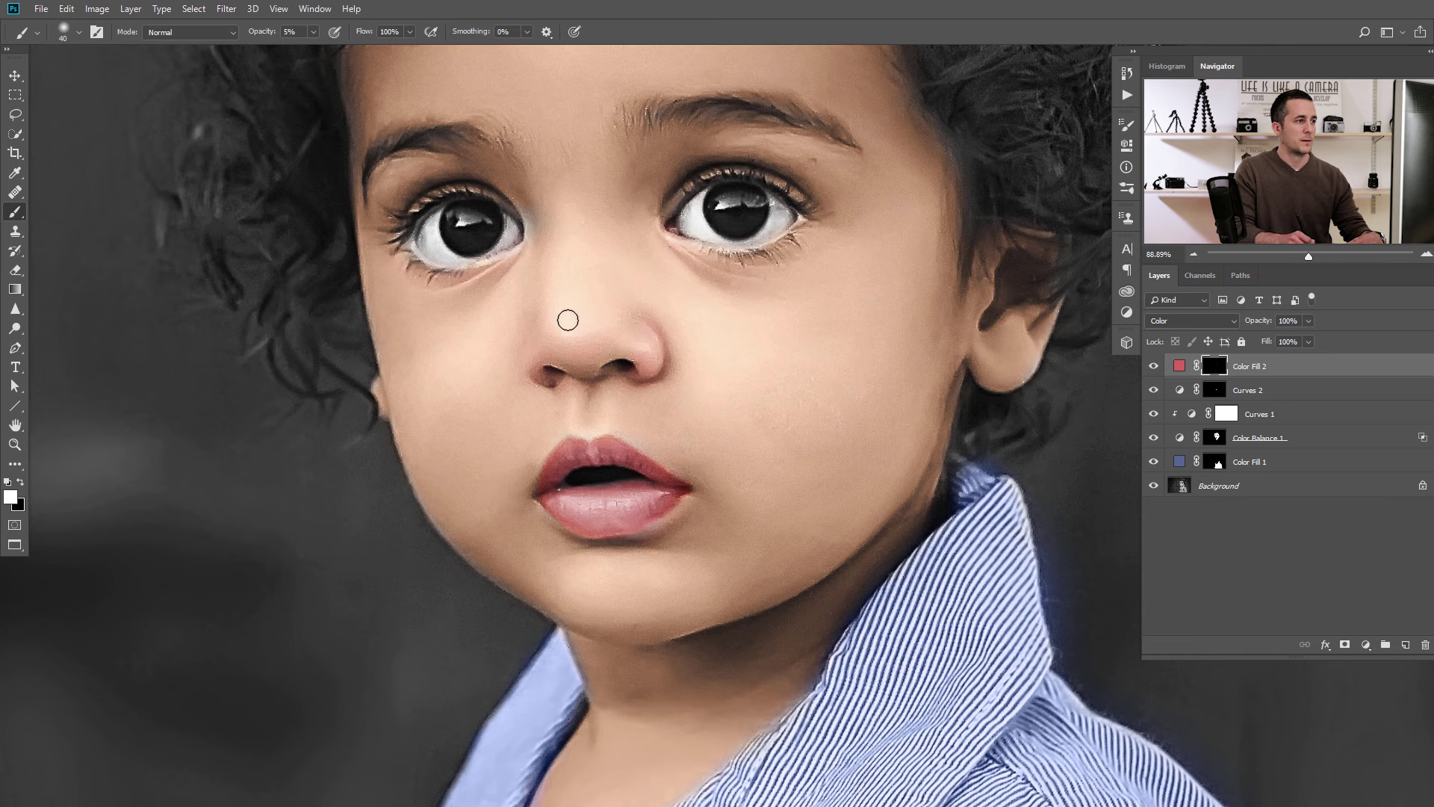
drag(587, 228, 547, 378)
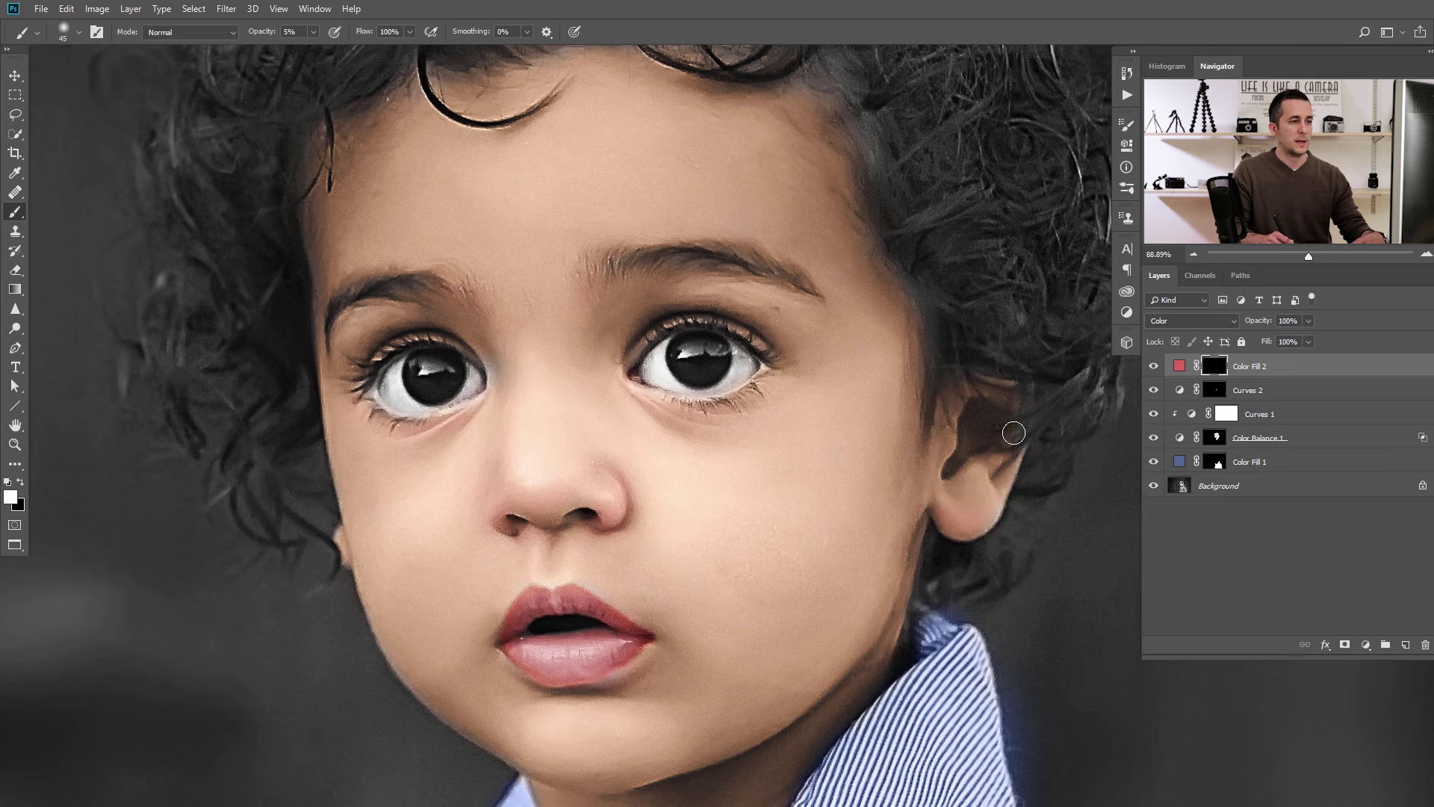
key(bracketleft)
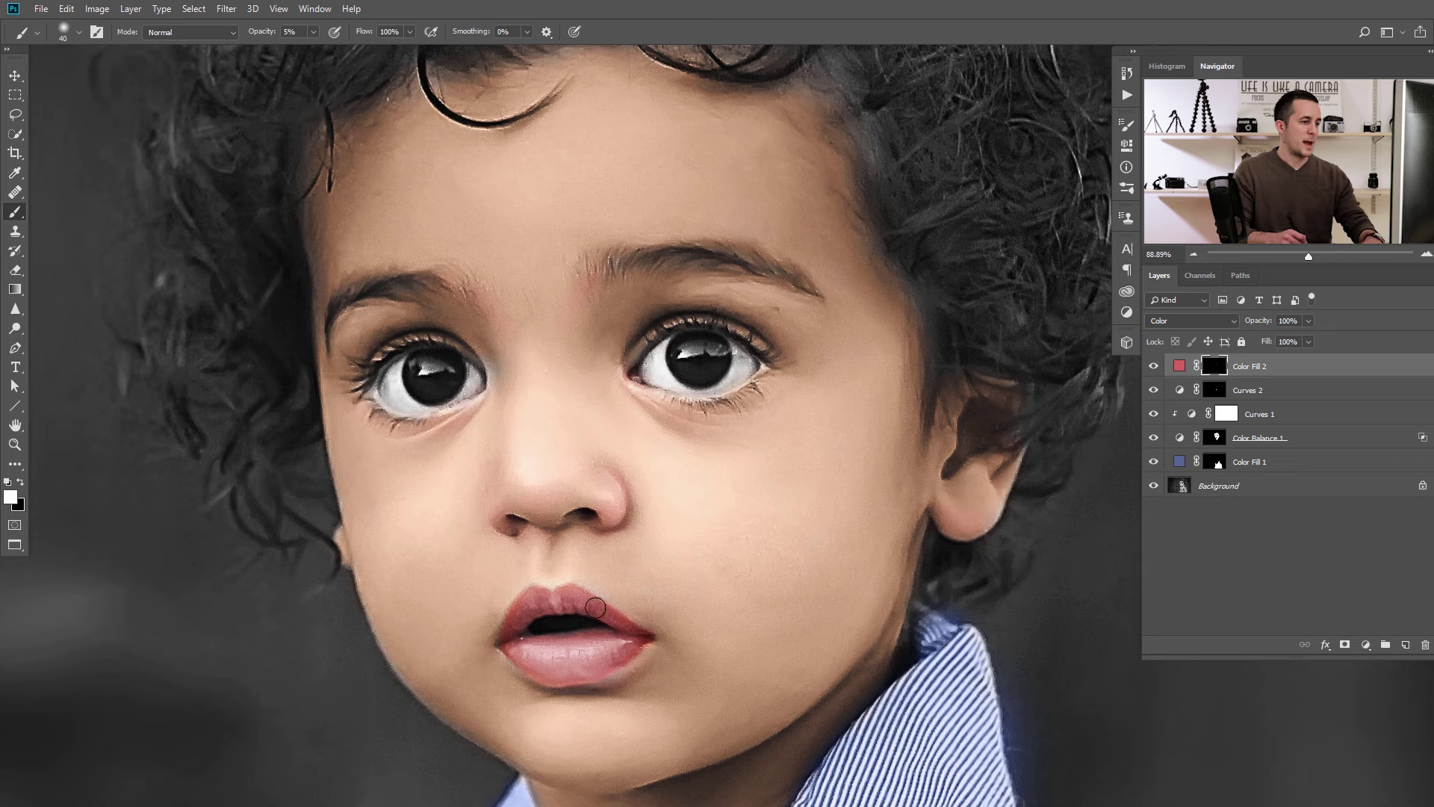
drag(596, 607, 570, 256)
key(bracketright)
key(bracketright)
key(bracketright)
key(bracketright)
key(bracketright)
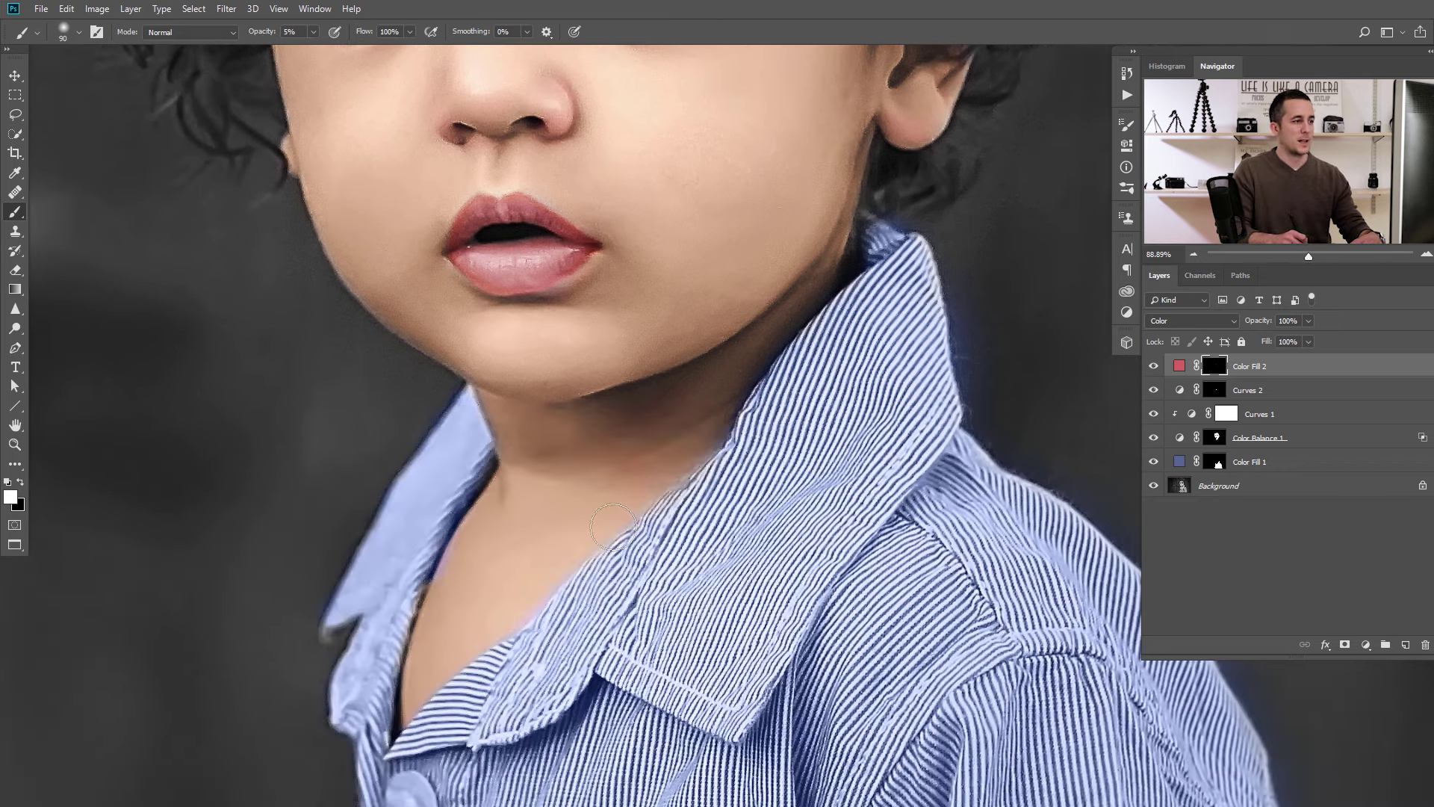
scroll(610, 500, down, 4)
scroll(612, 328, up, 2)
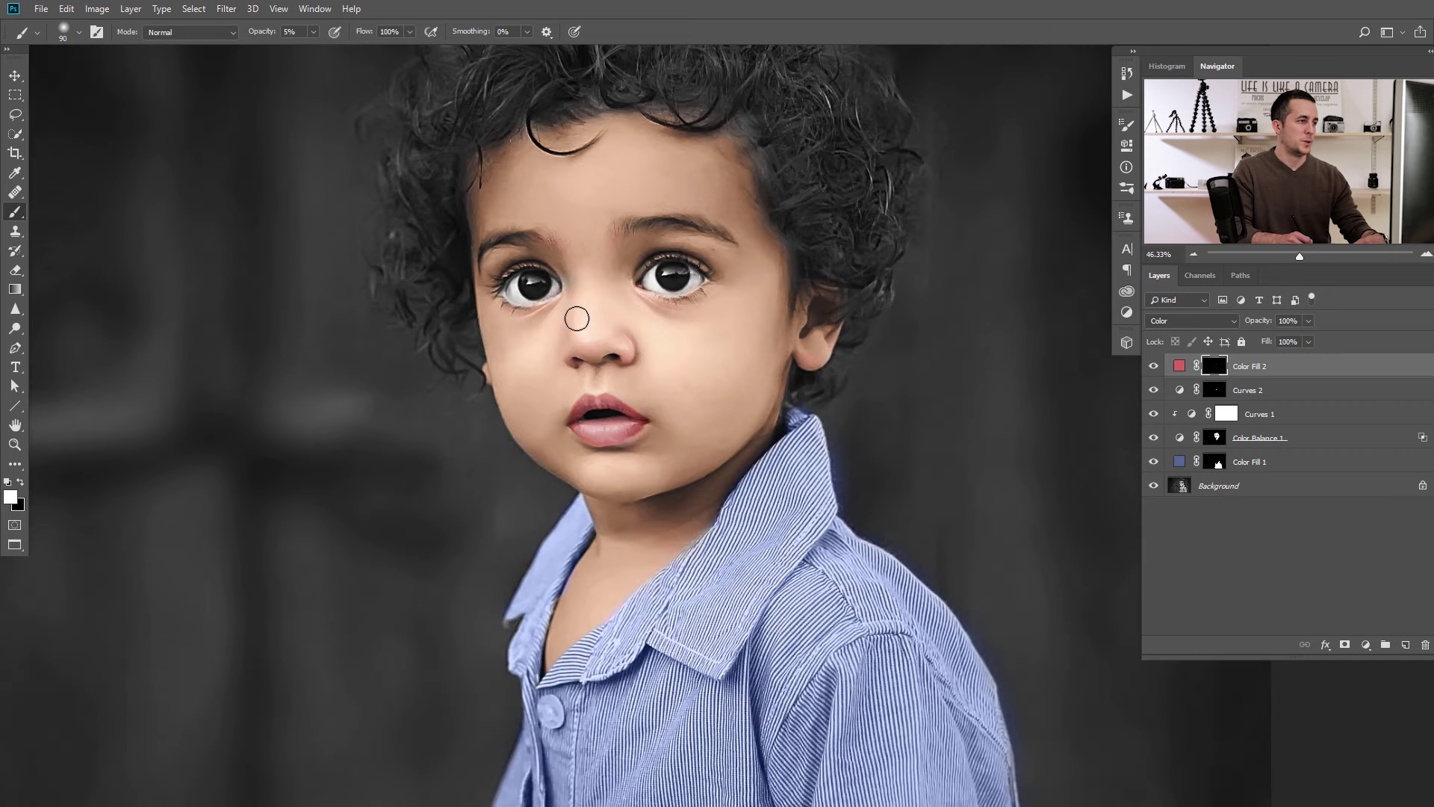
key(bracketleft)
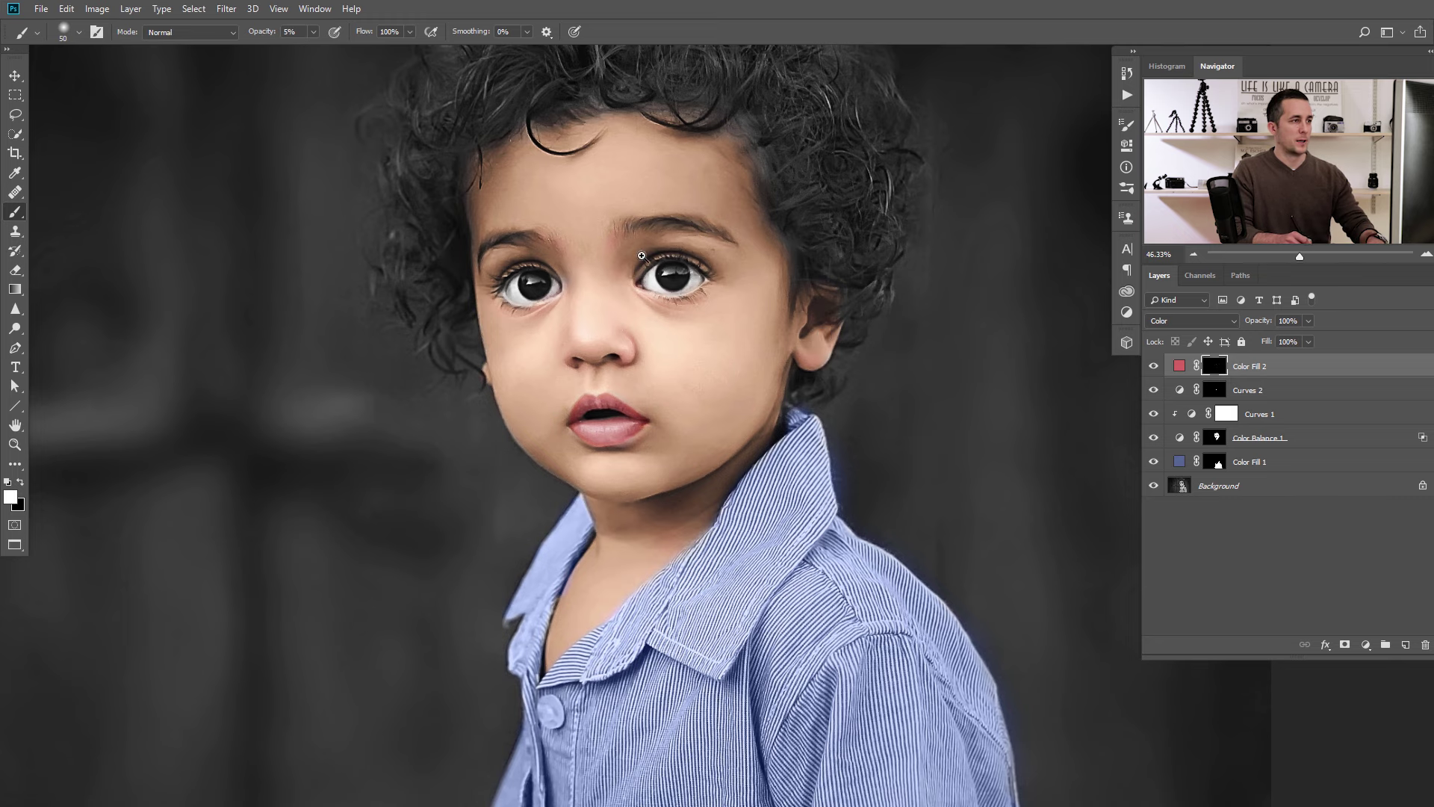
Compare the portrait with the red fill layer hidden and shown, then inspect the face up close.
scroll(641, 255, down, 3)
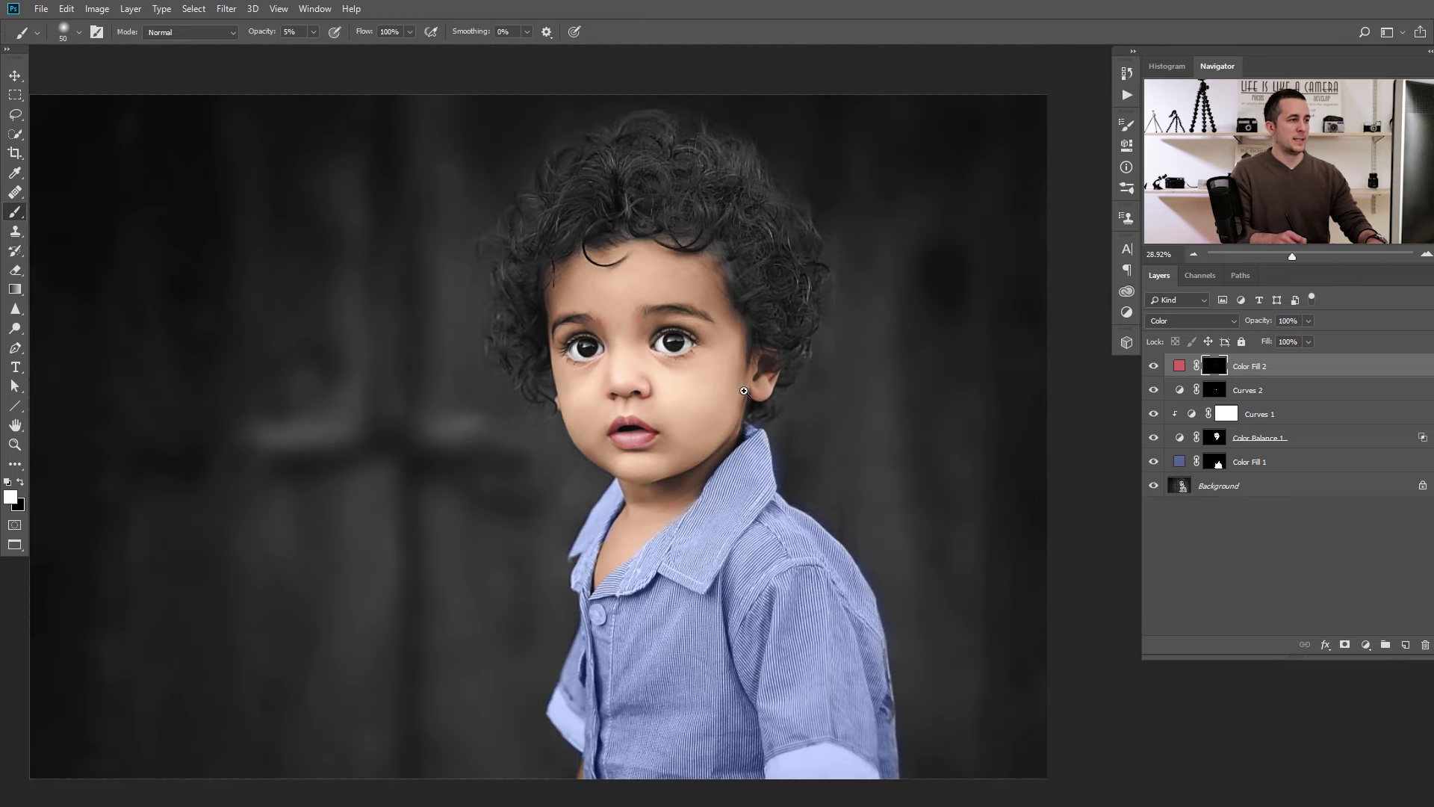
scroll(762, 392, down, 1)
scroll(613, 336, up, 2)
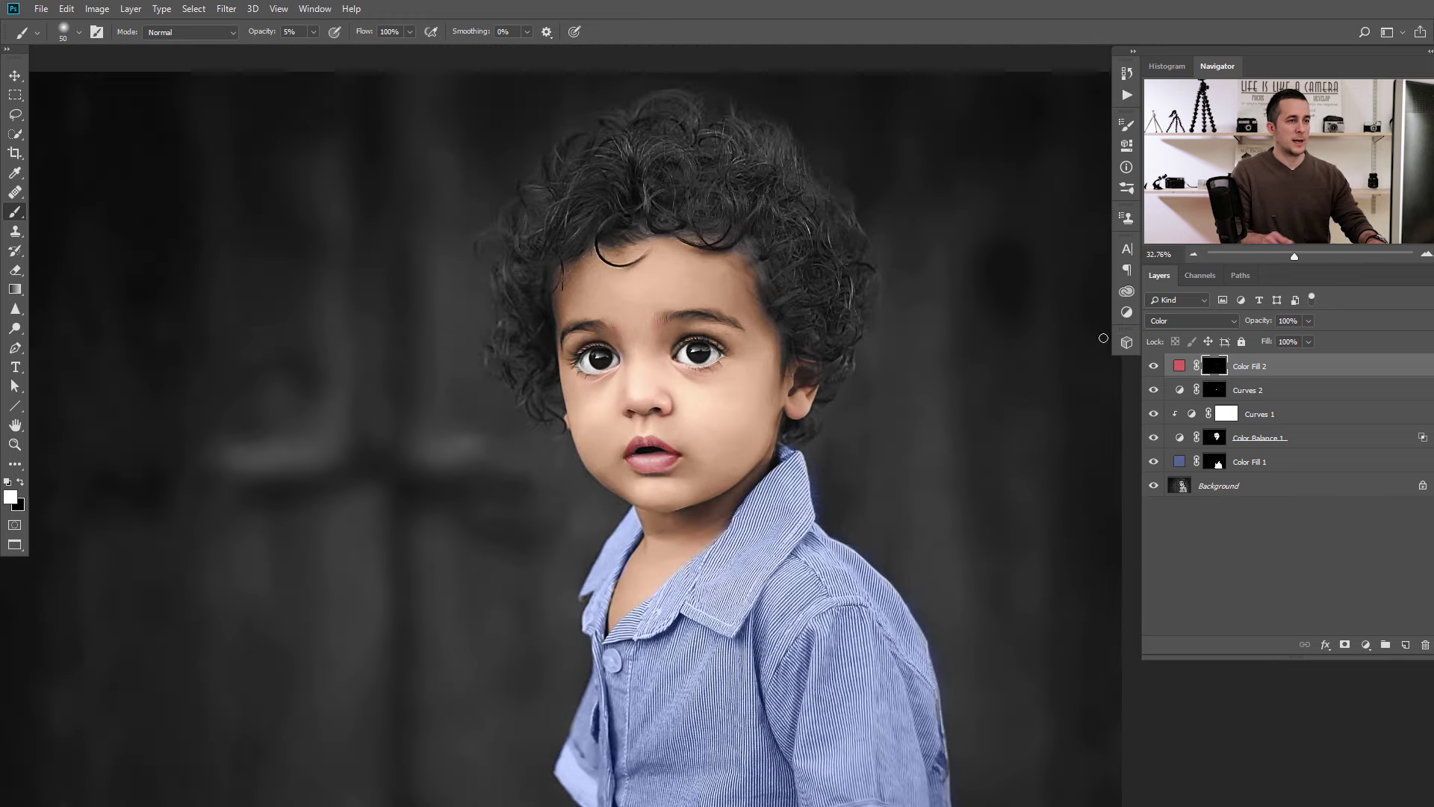
click(1154, 367)
click(1154, 367)
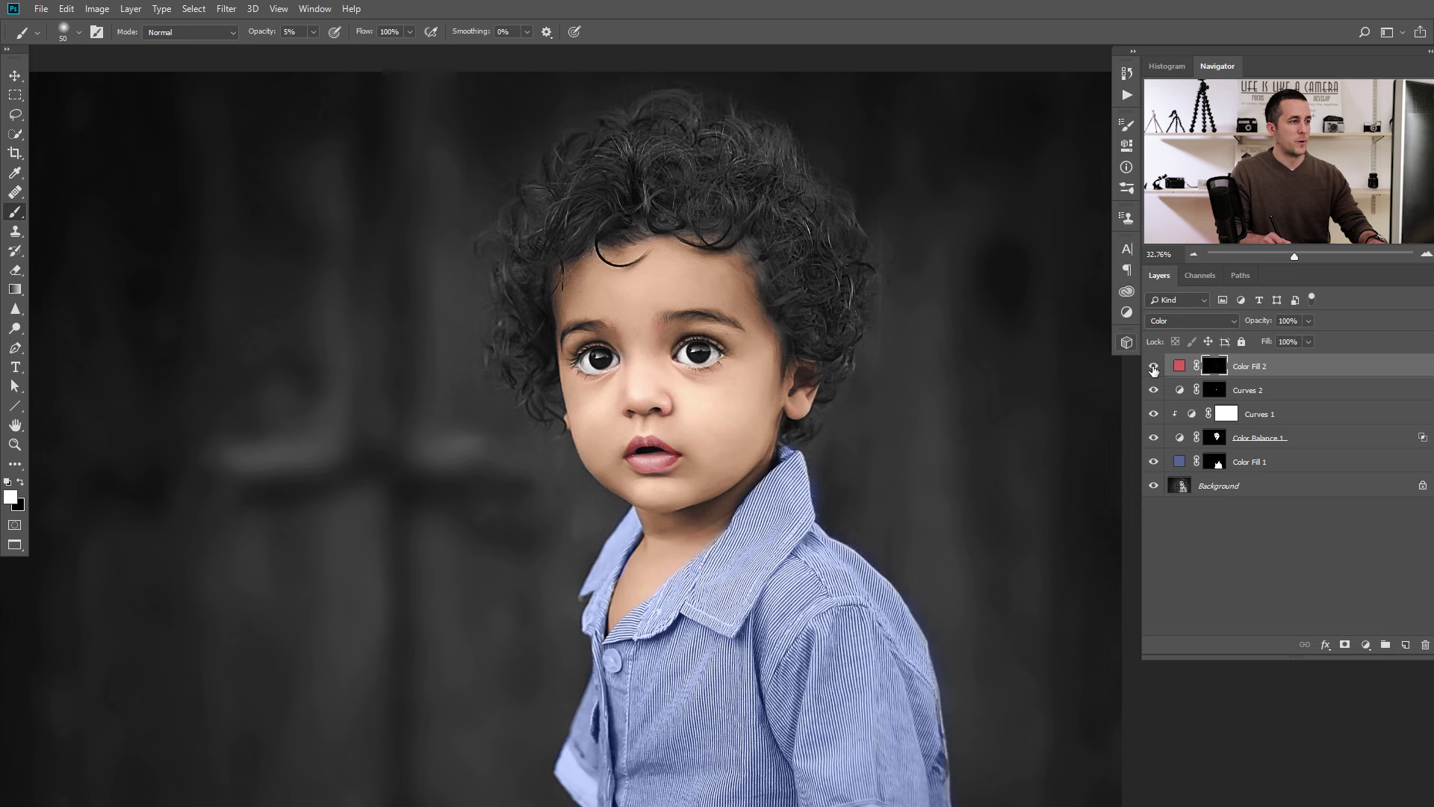
scroll(685, 411, up, 4)
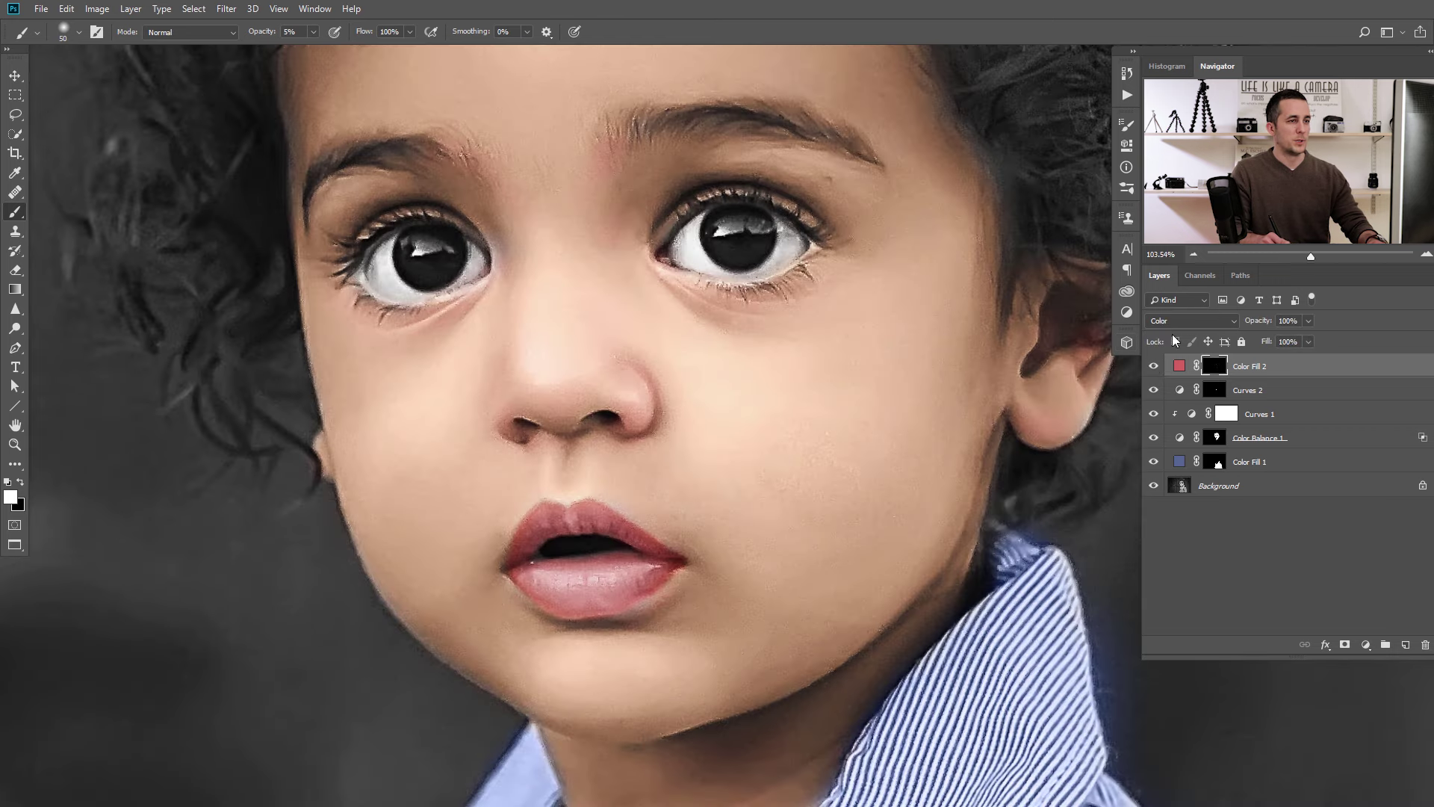
Compare the face with the red fill hidden and shown, then paint faint redness over the cheeks with a 150 px brush at 5% opacity.
click(1153, 368)
click(1151, 368)
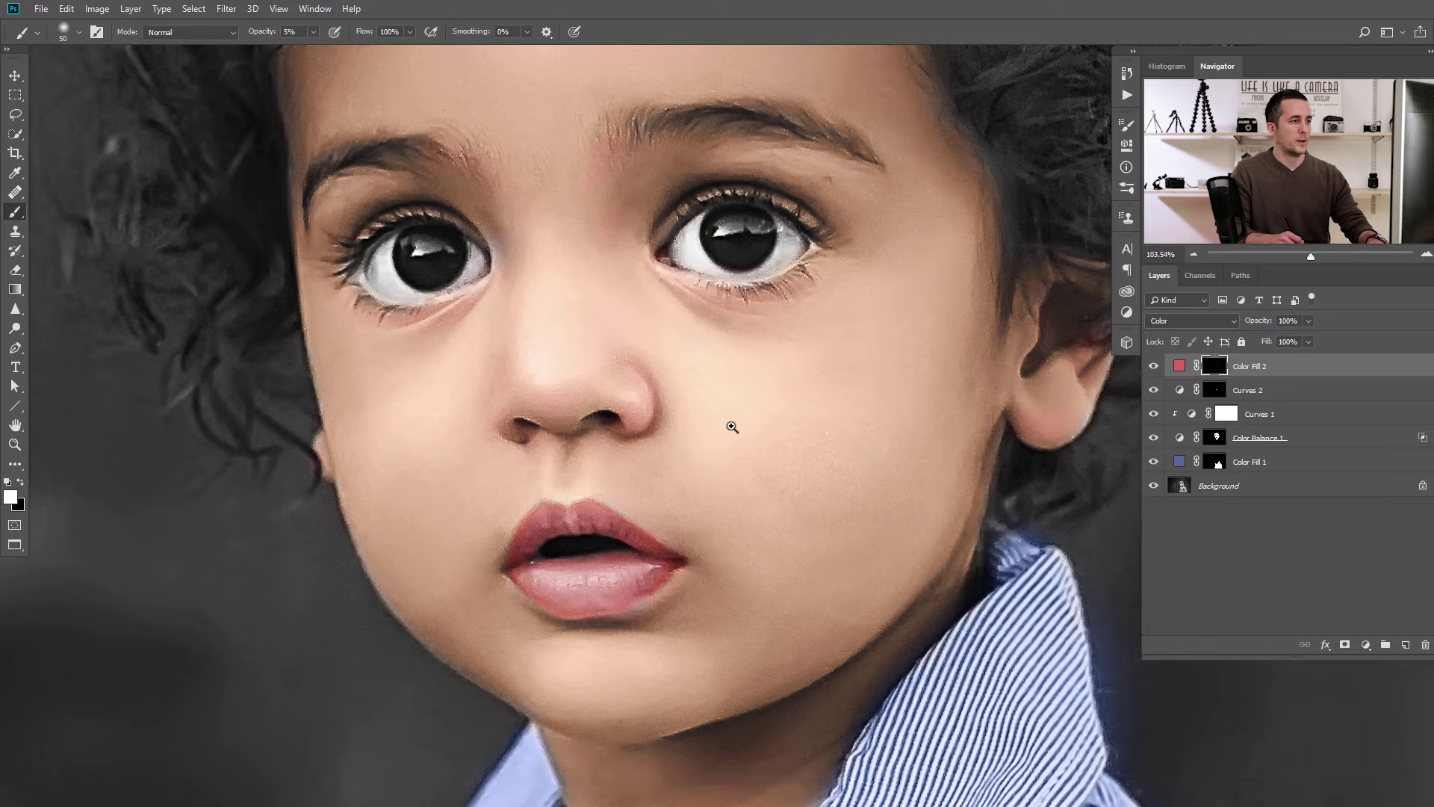
scroll(732, 427, down, 4)
key(bracketright)
key(bracketright)
key(bracketright)
key(bracketright)
key(bracketright)
key(bracketright)
key(bracketright)
key(bracketright)
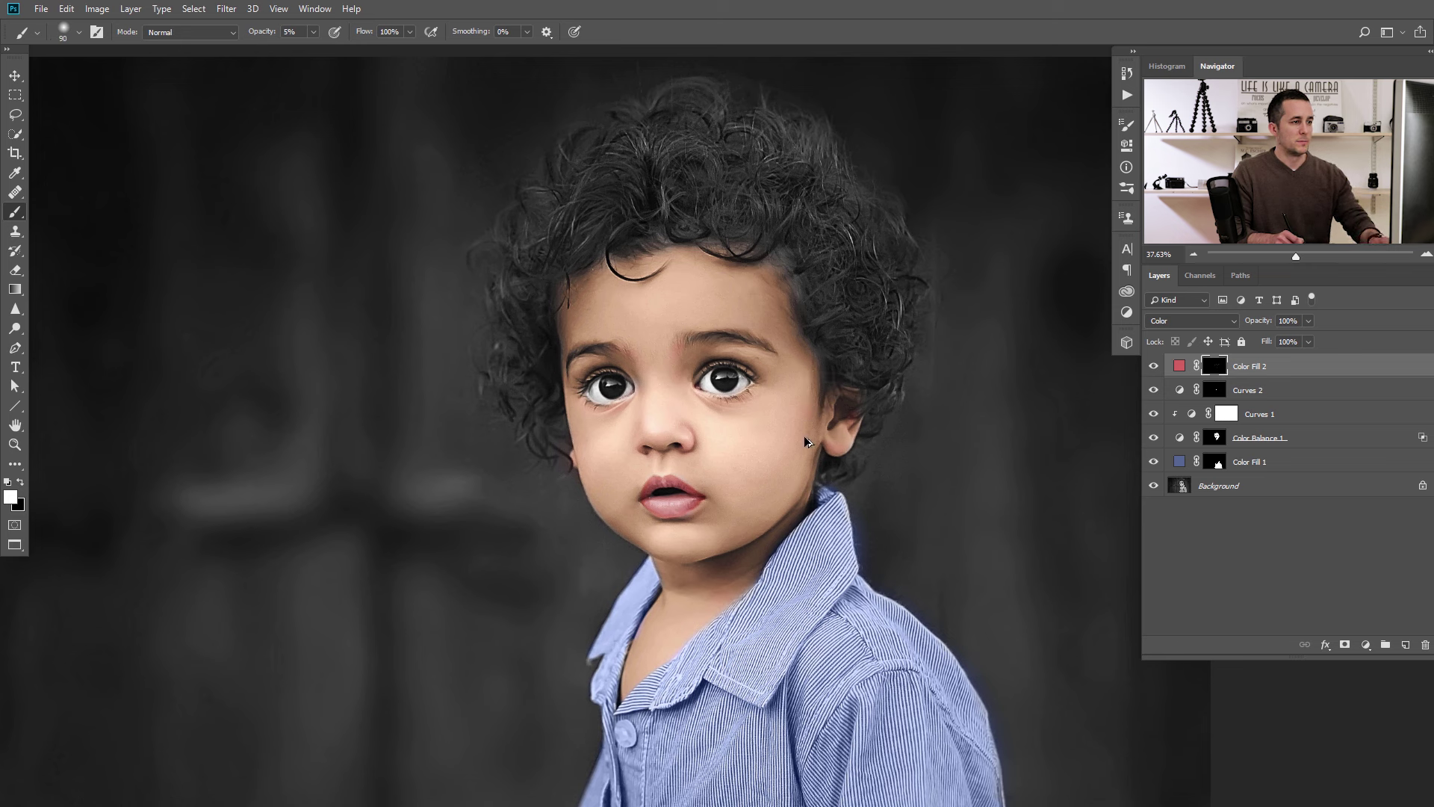
key(bracketright)
key(bracketright)
key(bracketright)
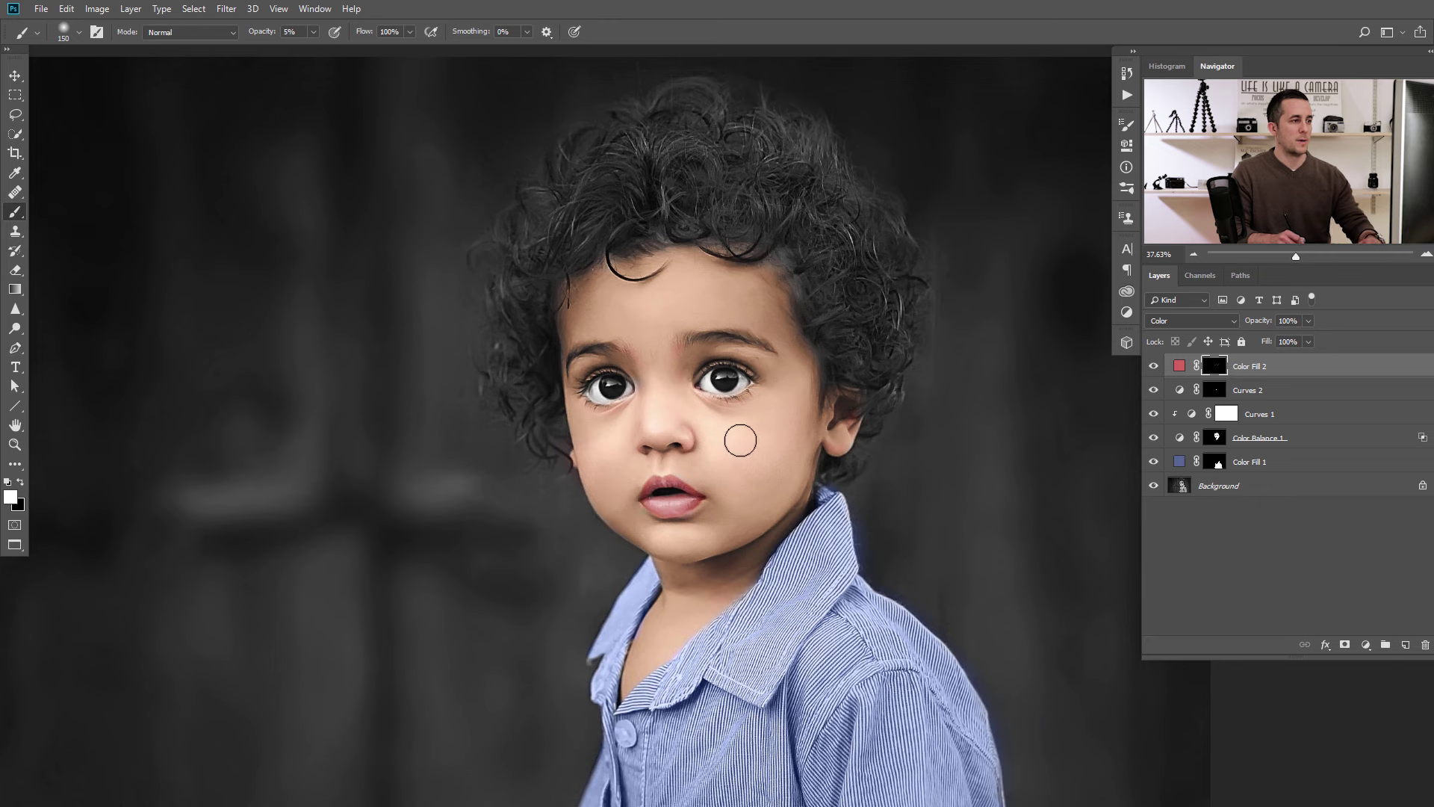
drag(721, 428, 692, 427)
drag(737, 374, 708, 390)
drag(596, 336, 634, 338)
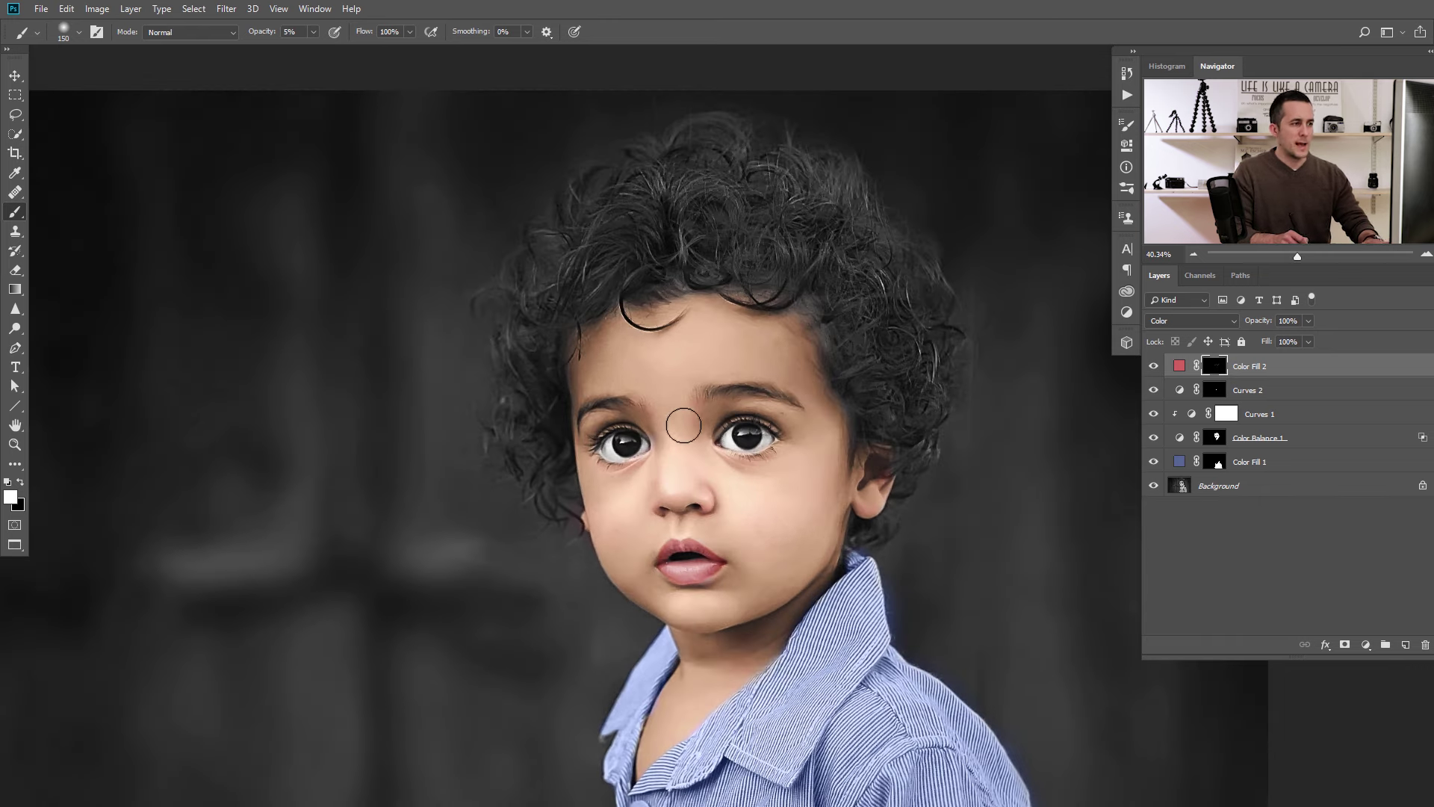
scroll(676, 426, up, 2)
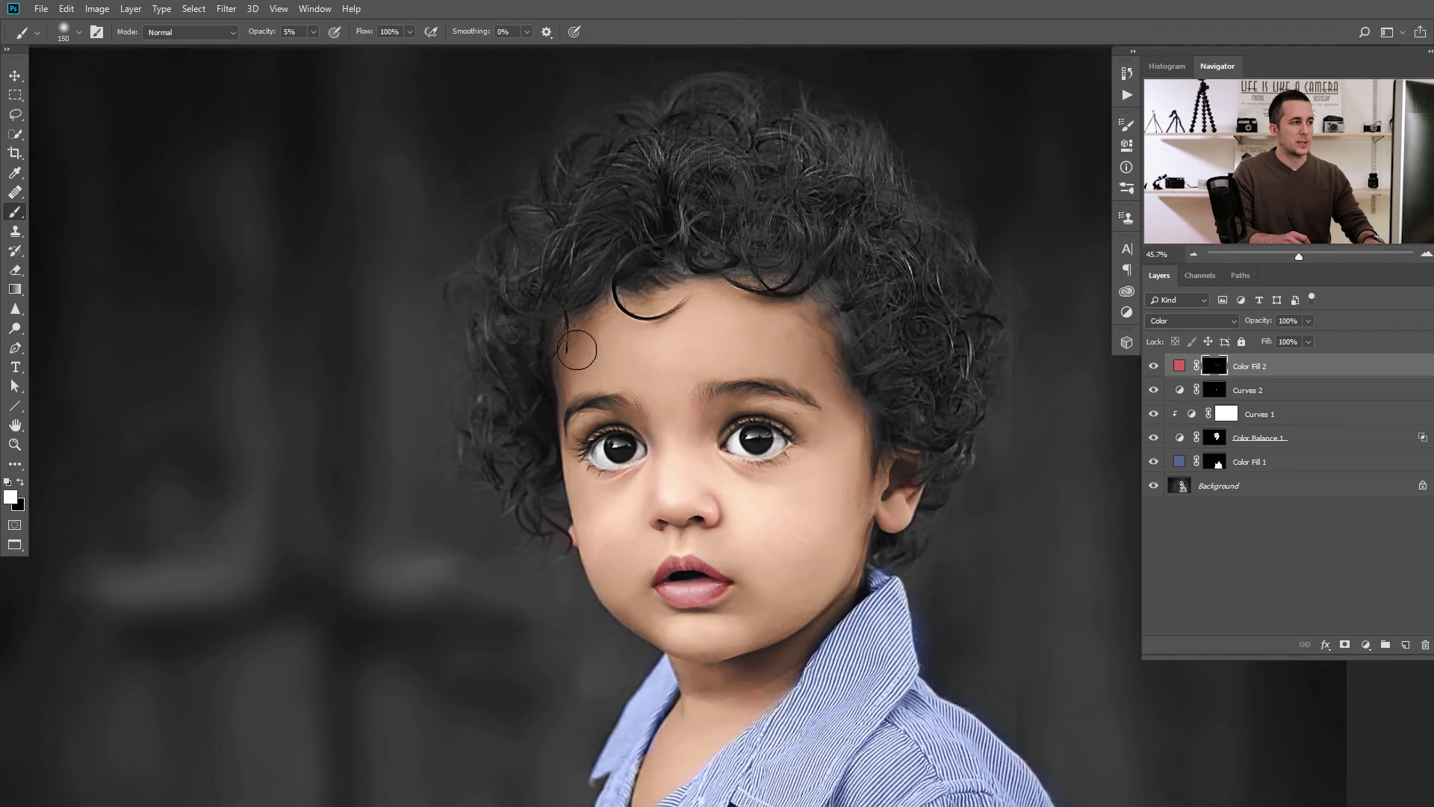
Add a Hue/Saturation adjustment layer above the red fill, lower its saturation slightly, and invert its mask to black.
click(1364, 645)
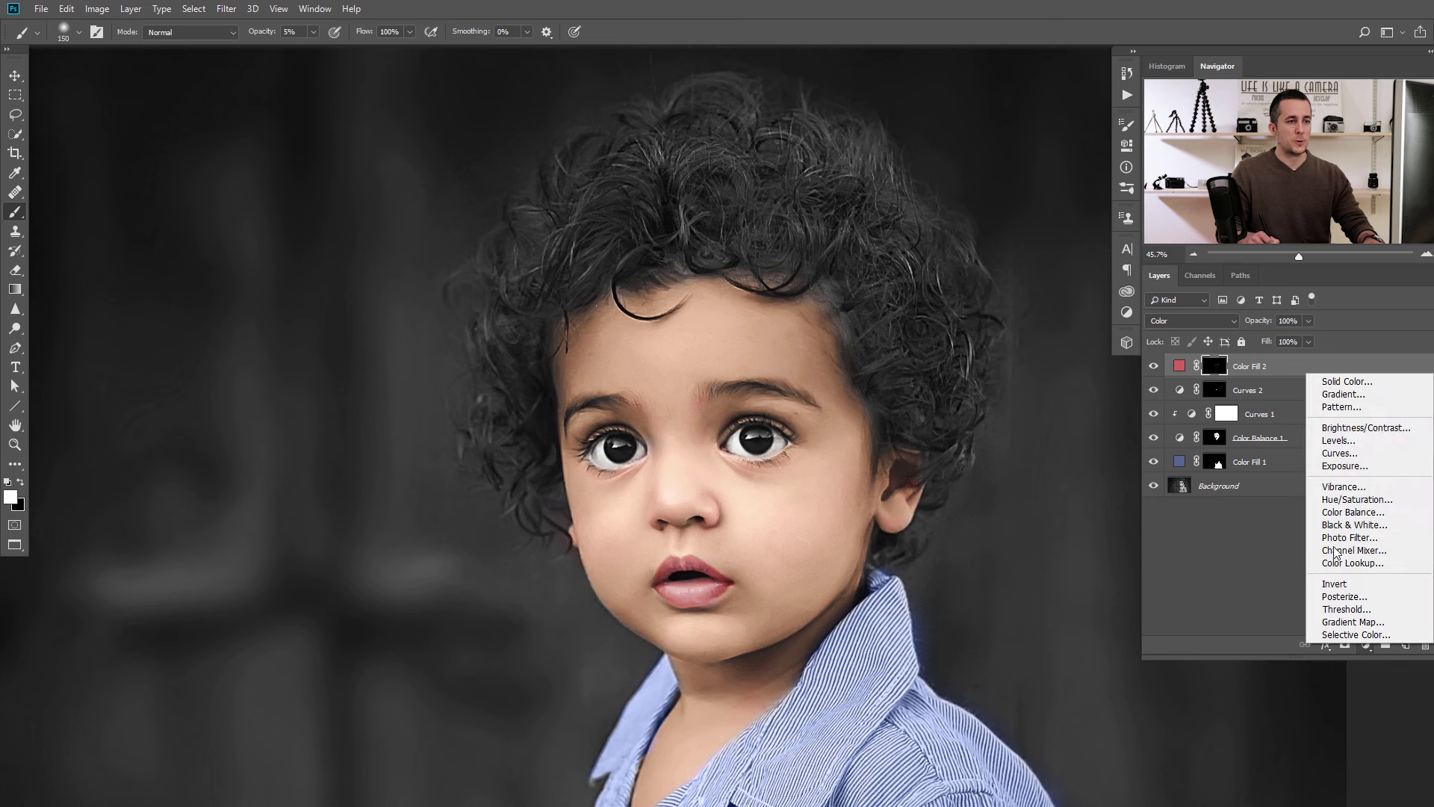
click(1355, 499)
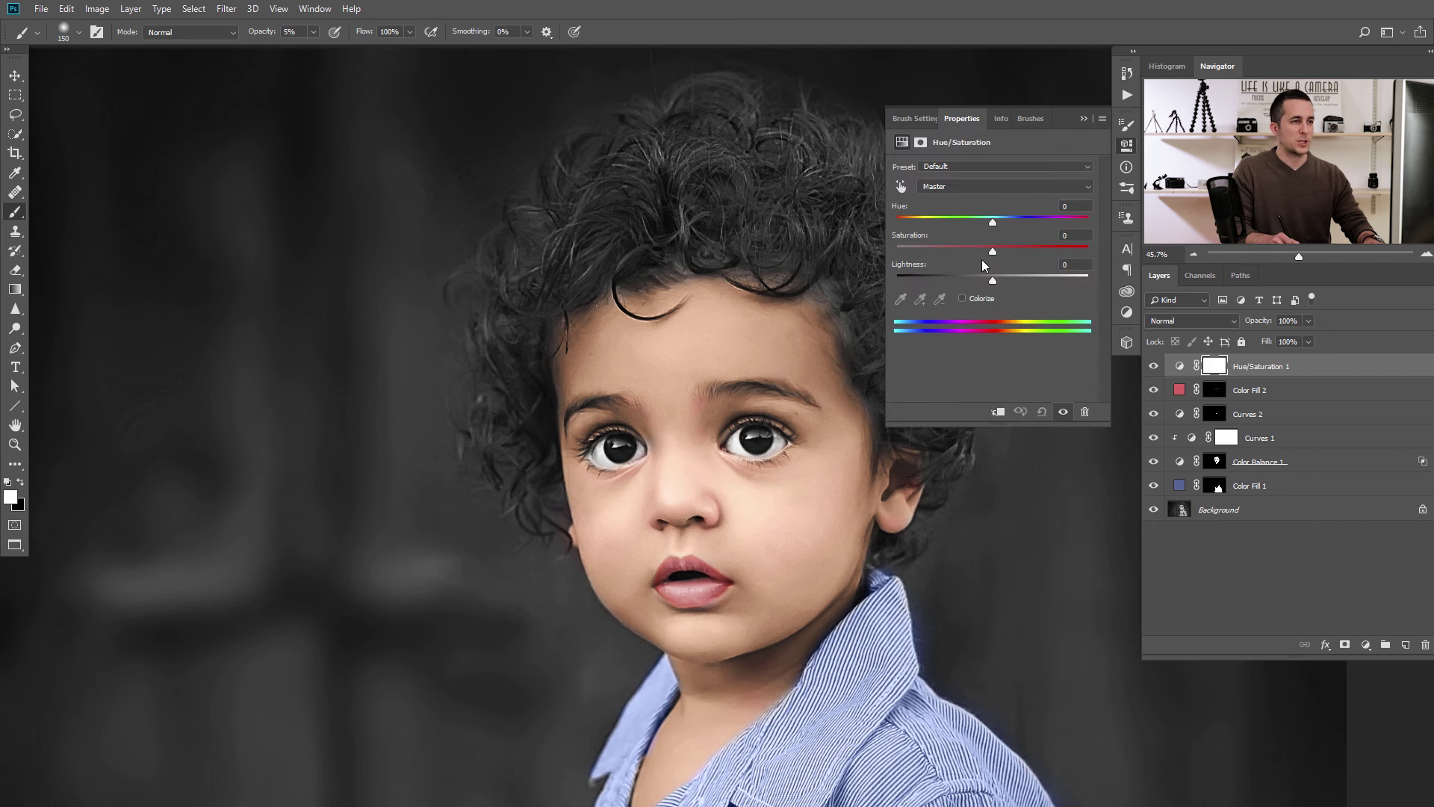
drag(984, 253, 966, 256)
key(ctrl+i)
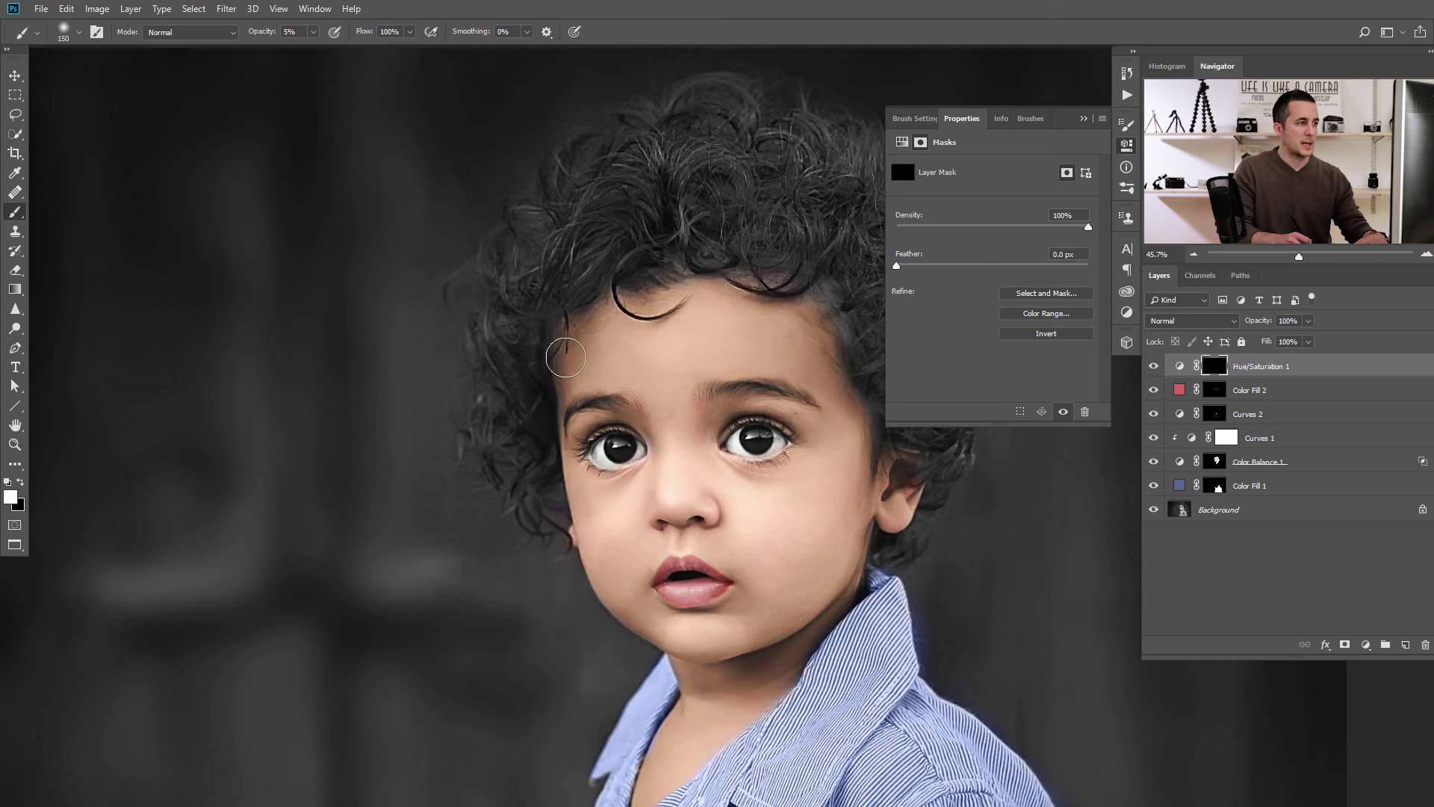
Paint along the hairline on the Hue/Saturation mask with a white 150 px brush at 10% opacity.
click(1083, 118)
key(1)
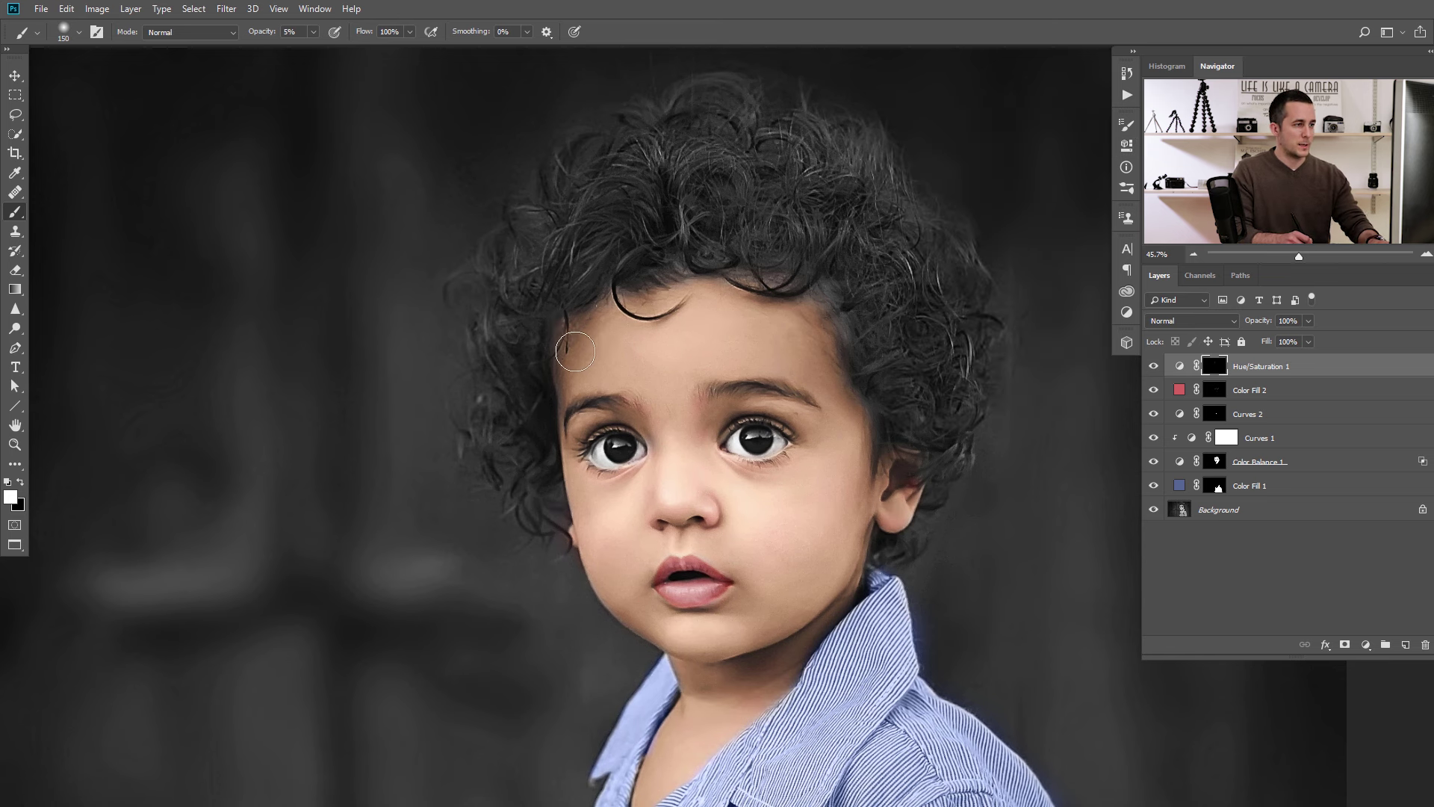
mouse_move(547, 405)
mouse_down()
mouse_move(592, 301)
mouse_move(589, 322)
mouse_up()
mouse_move(762, 298)
mouse_down()
mouse_move(810, 287)
mouse_move(865, 360)
mouse_move(780, 292)
mouse_move(533, 372)
mouse_move(789, 305)
mouse_up()
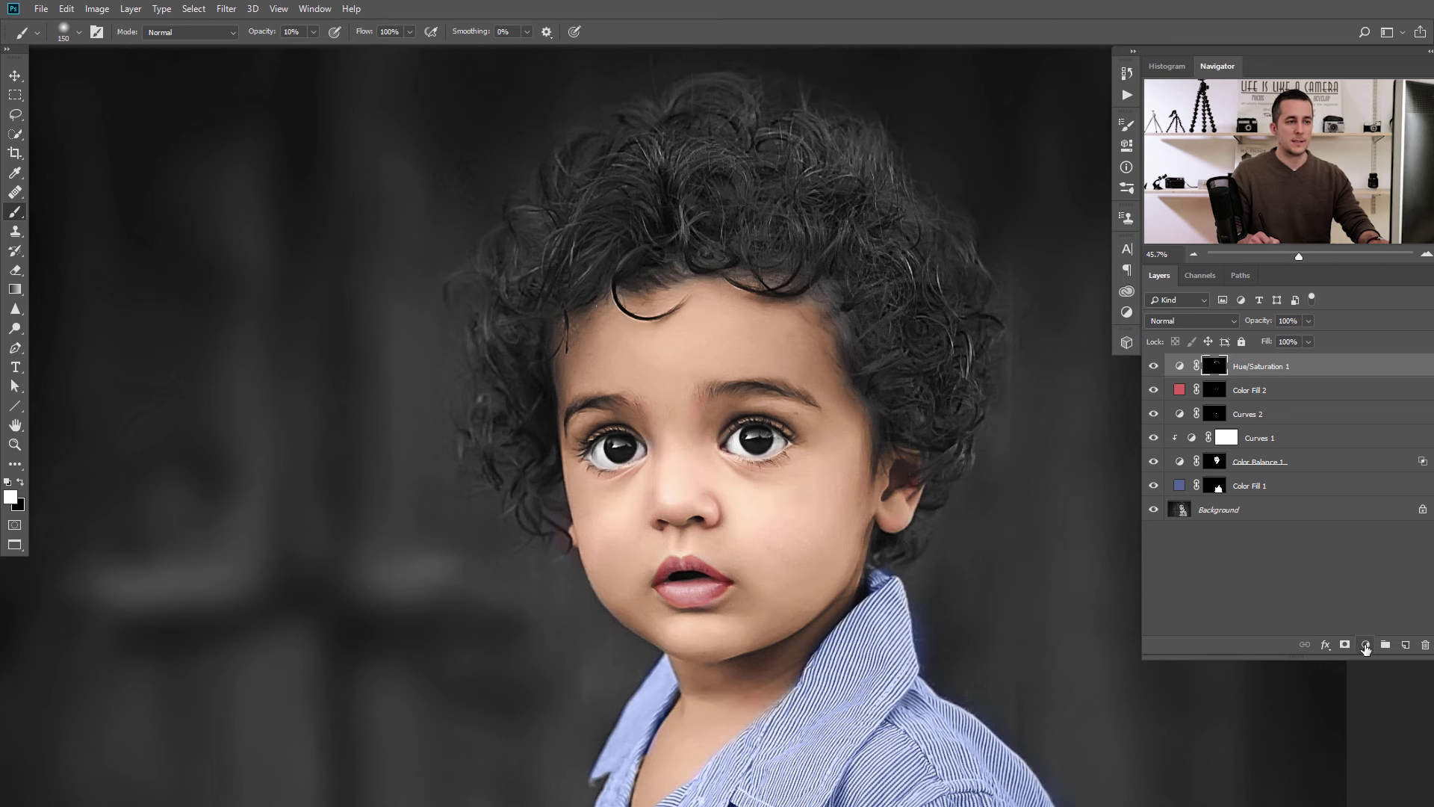
Add a Solid Color fill layer of dark brown, around 563207, on top of the stack and set its blend mode to Color.
click(1365, 645)
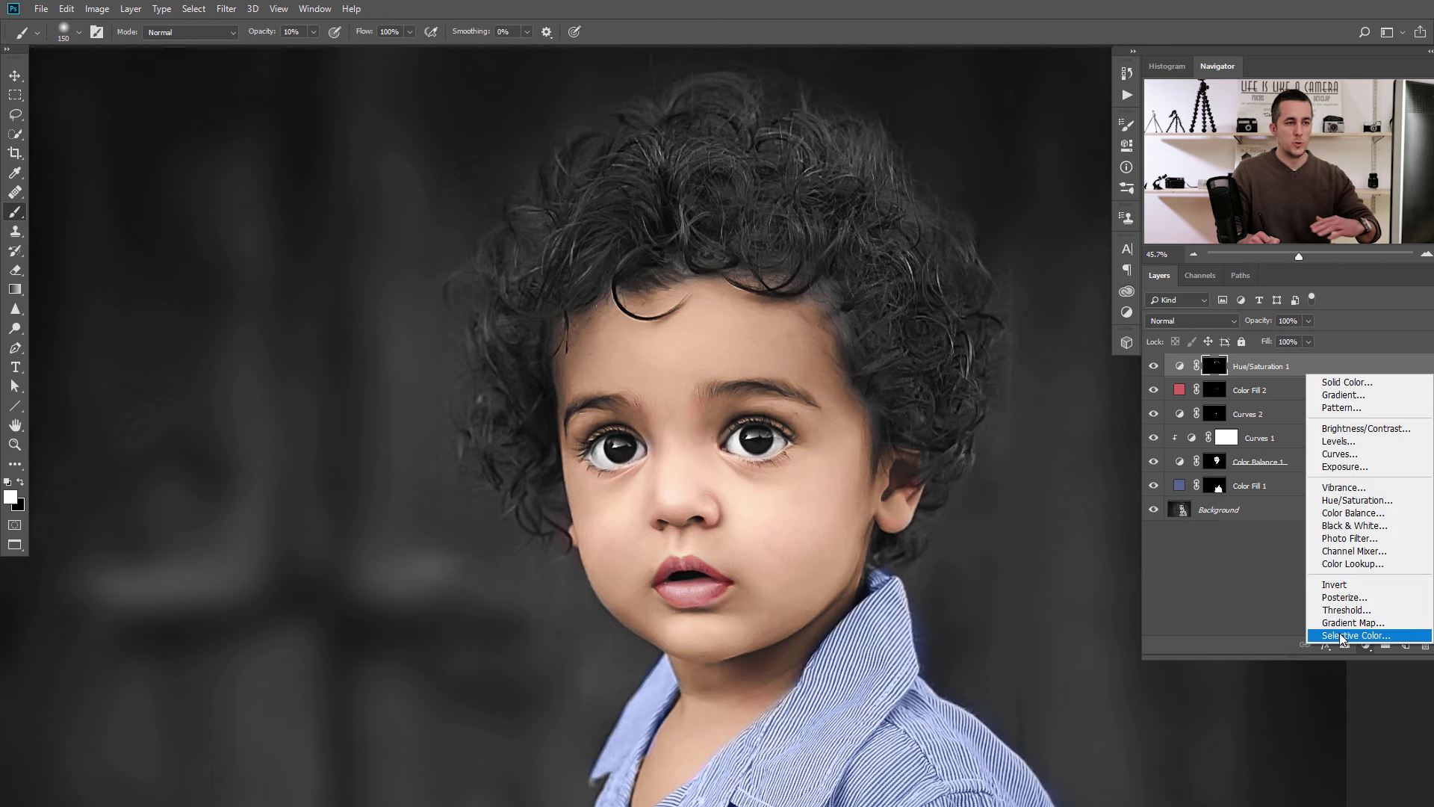
click(1347, 382)
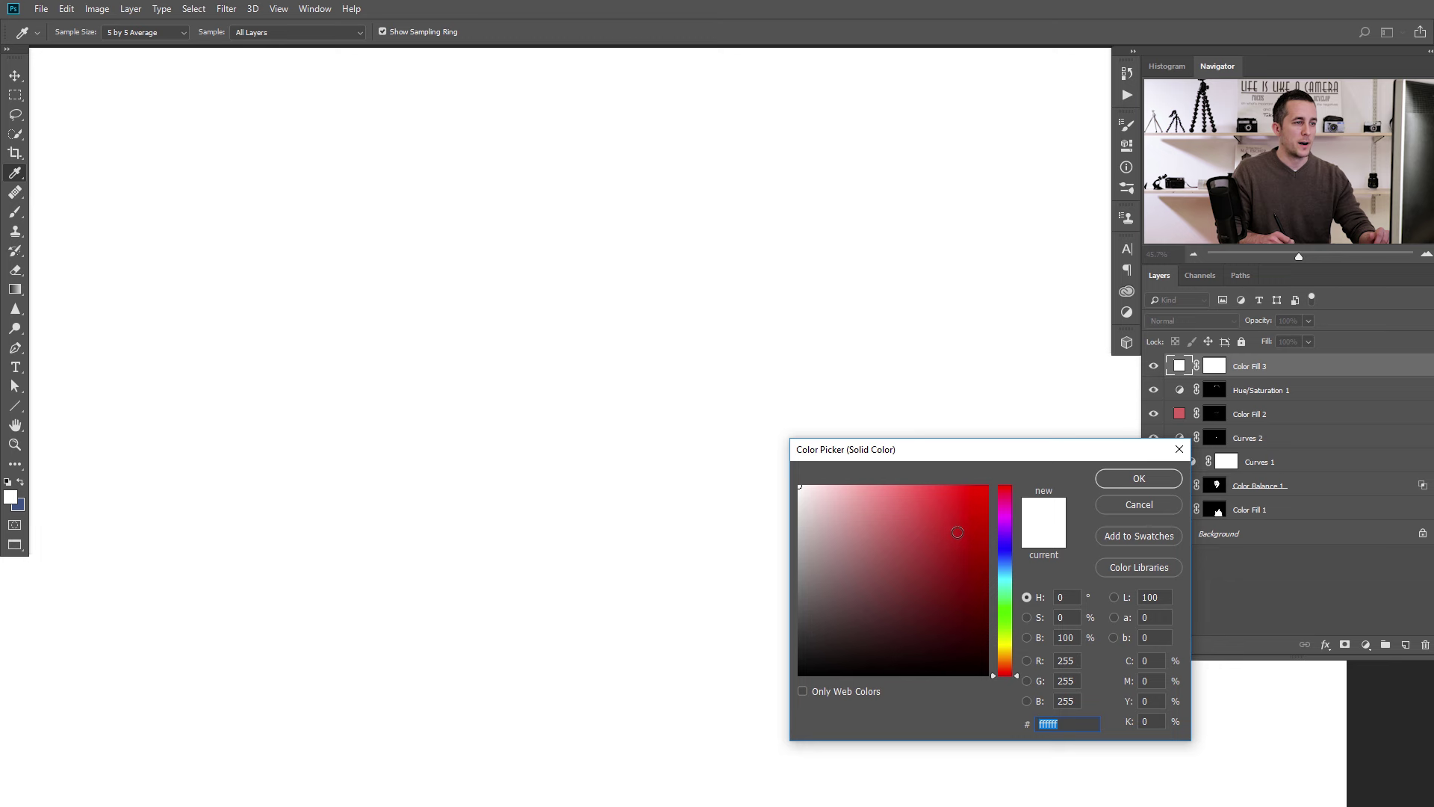
click(971, 611)
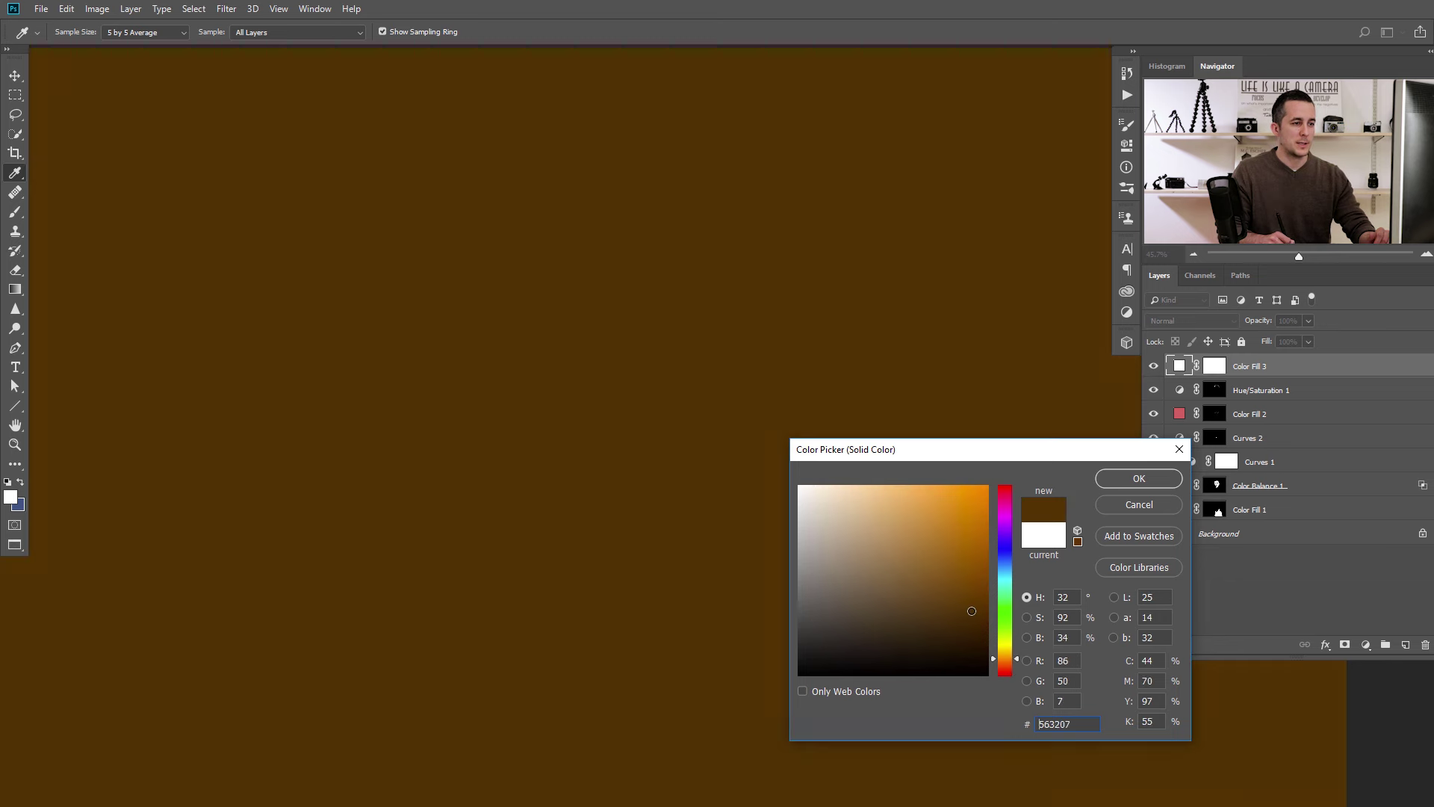
click(1119, 473)
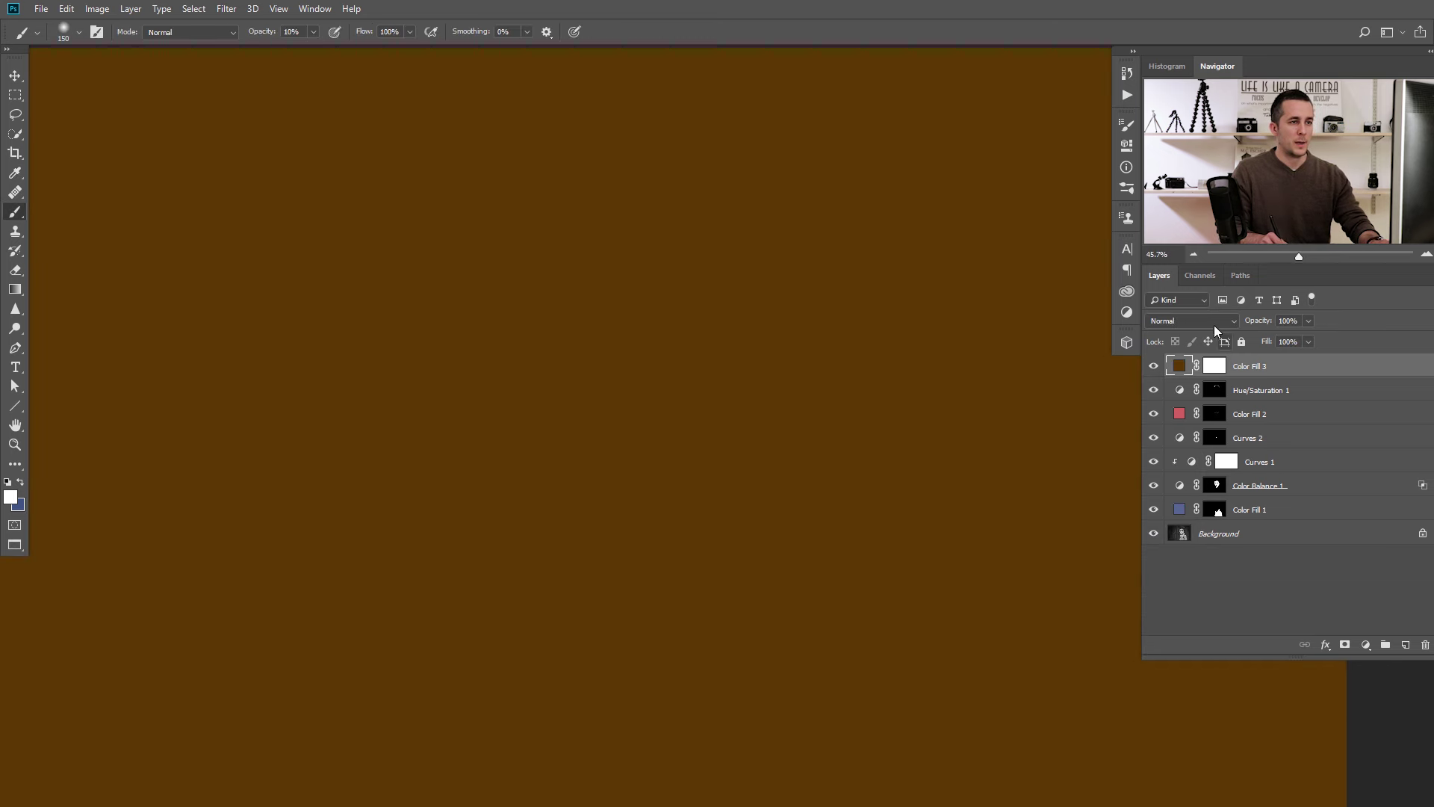
click(1210, 321)
click(1170, 671)
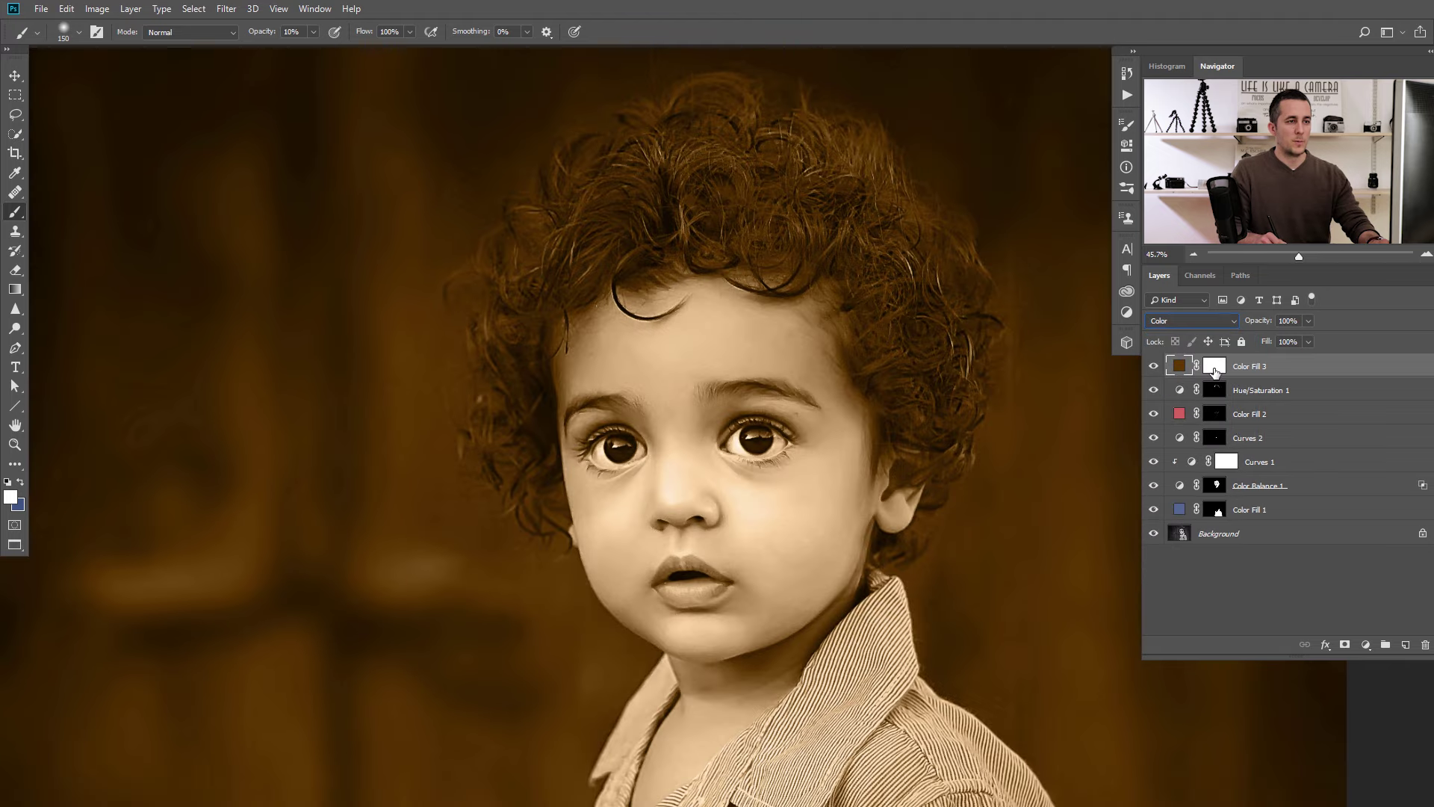
Invert the brown fill's mask to black and paint both irises with a white 25 px brush at 100% opacity.
key(ctrl+i)
drag(750, 435, 711, 410)
key(0)
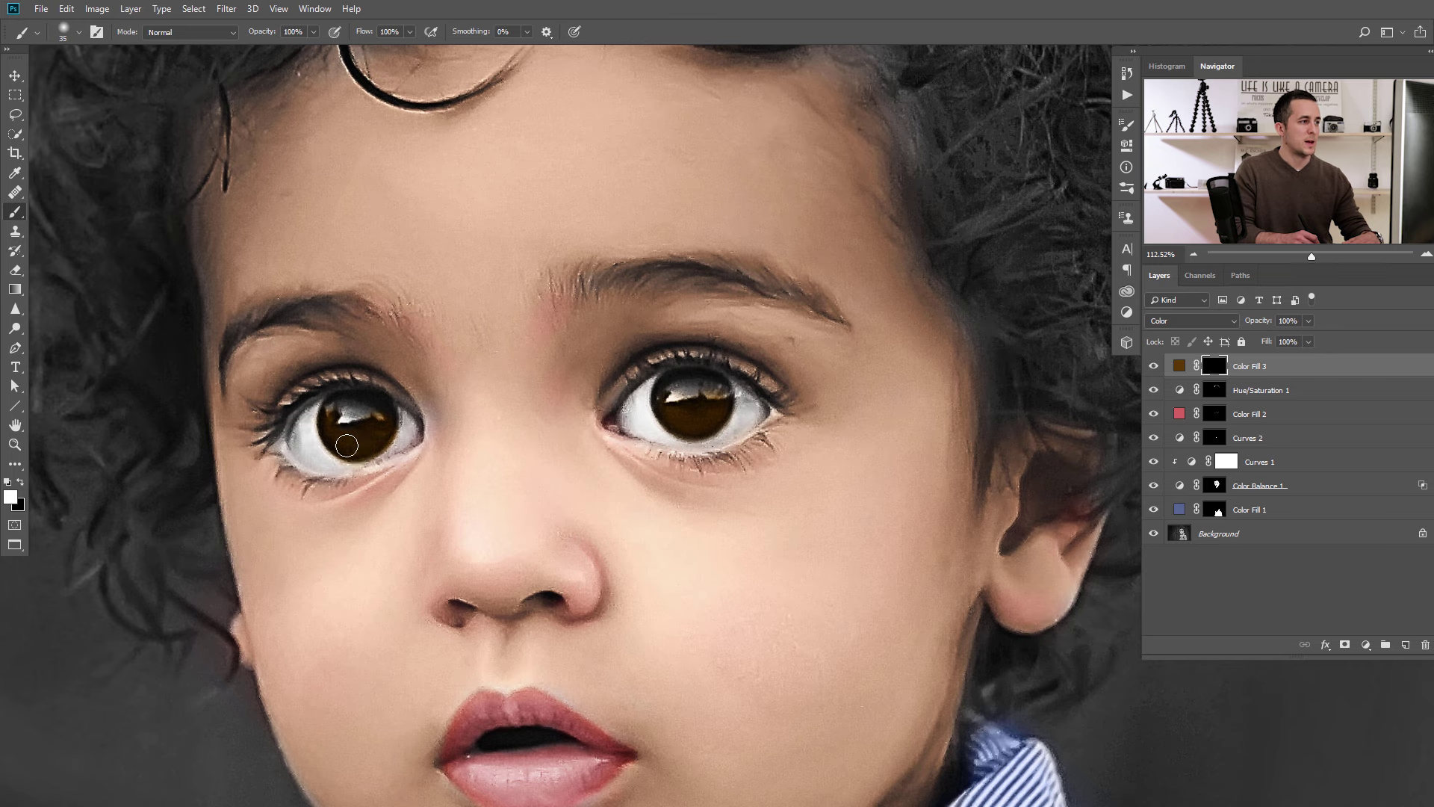
scroll(396, 406, down, 3)
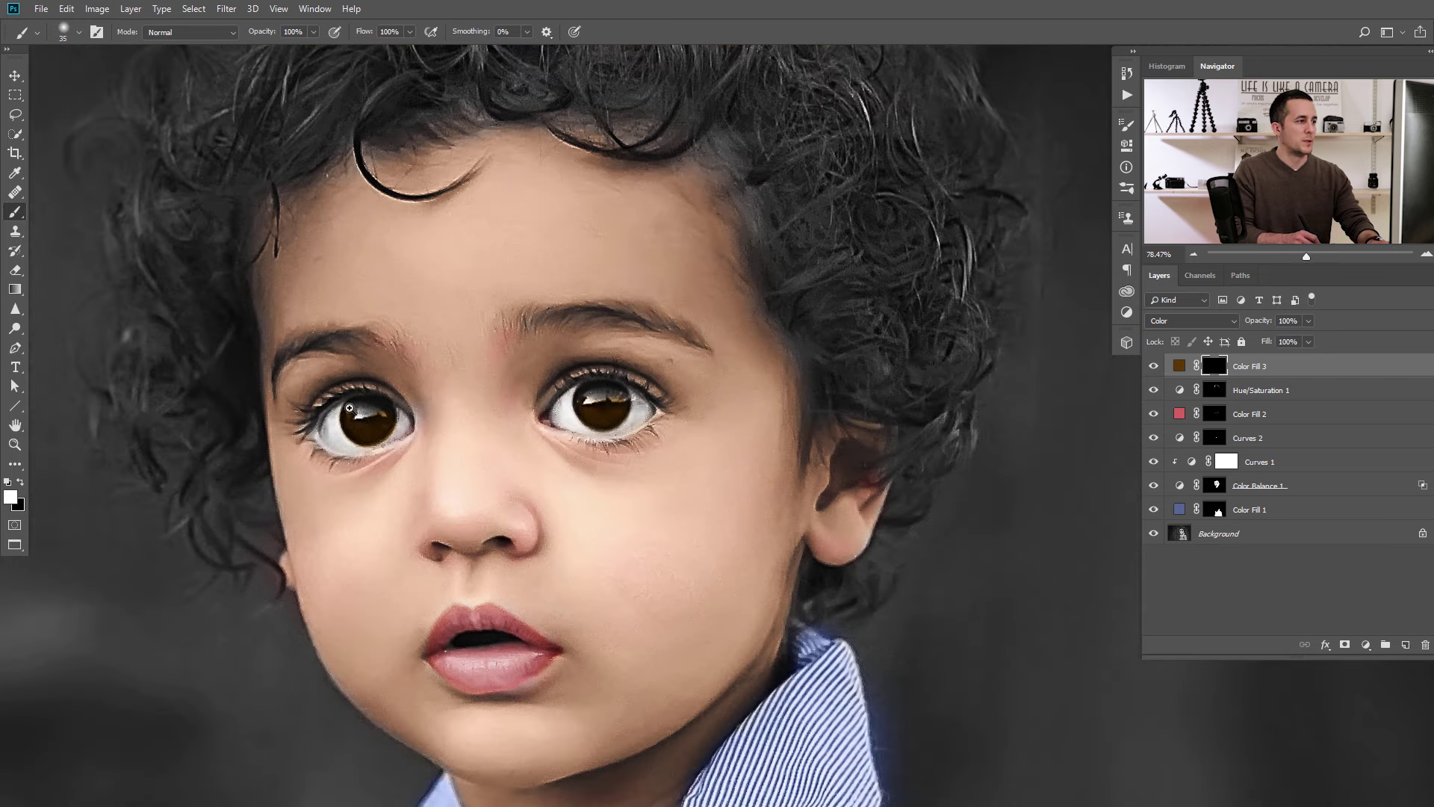
scroll(349, 408, up, 2)
scroll(390, 403, down, 5)
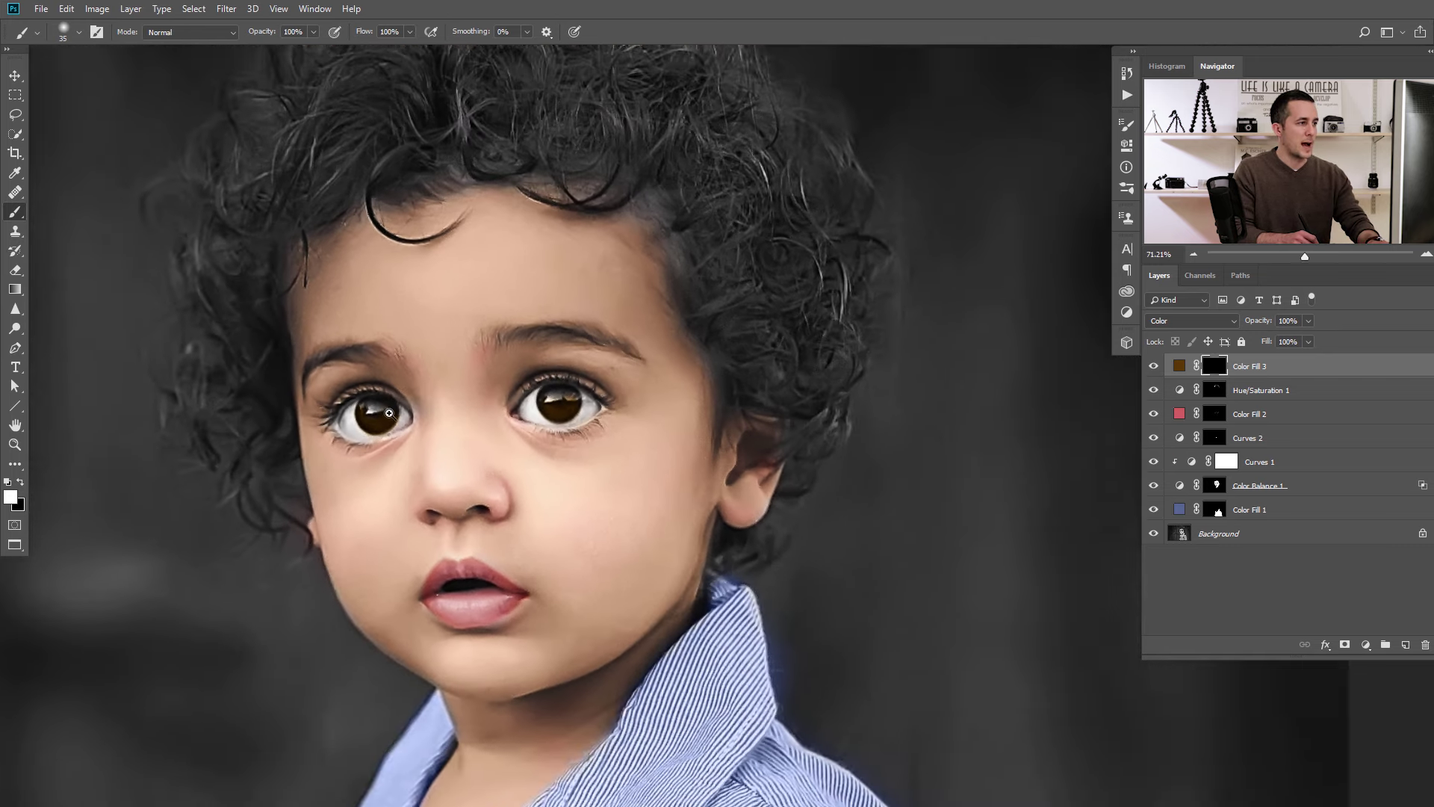
scroll(528, 384, down, 1)
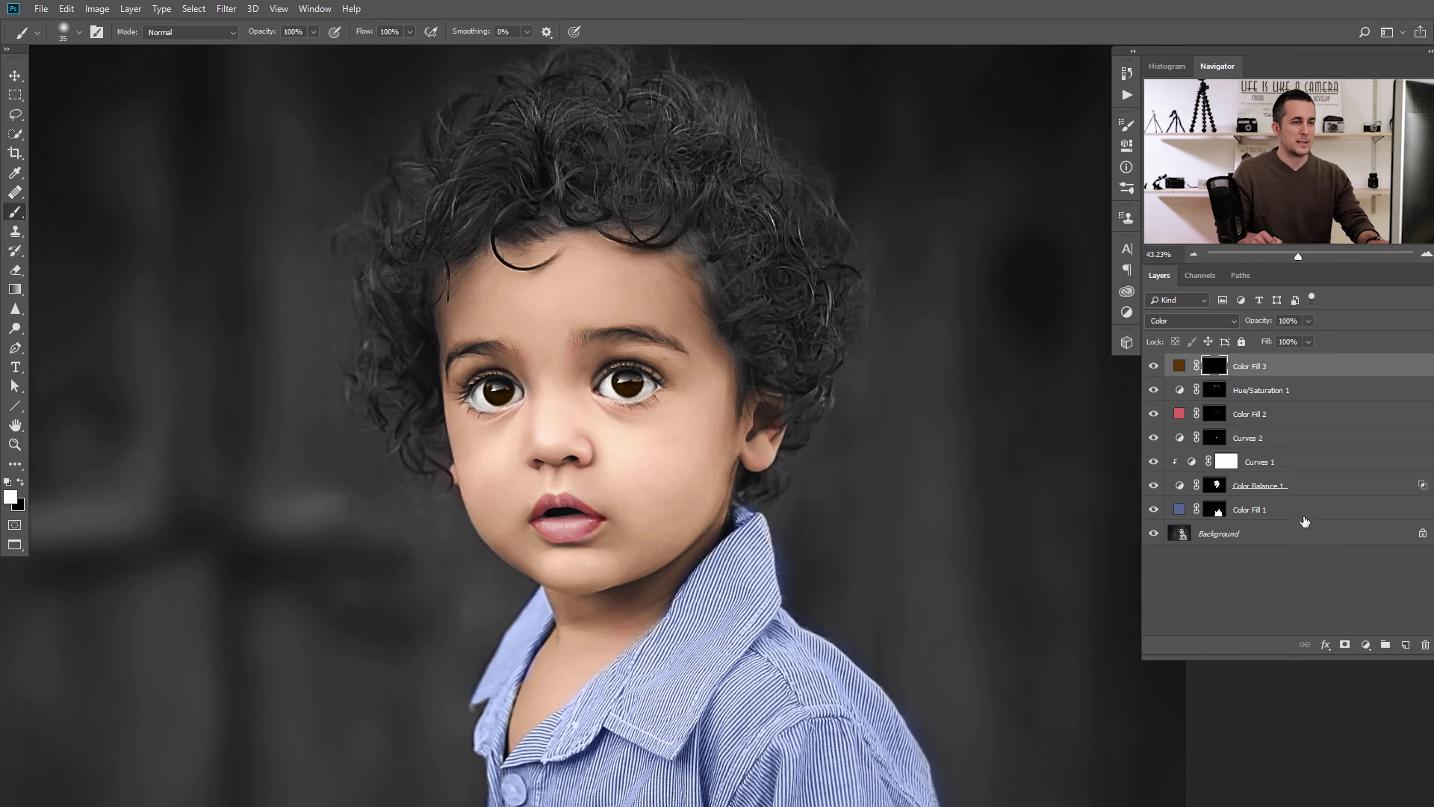
drag(589, 362, 638, 407)
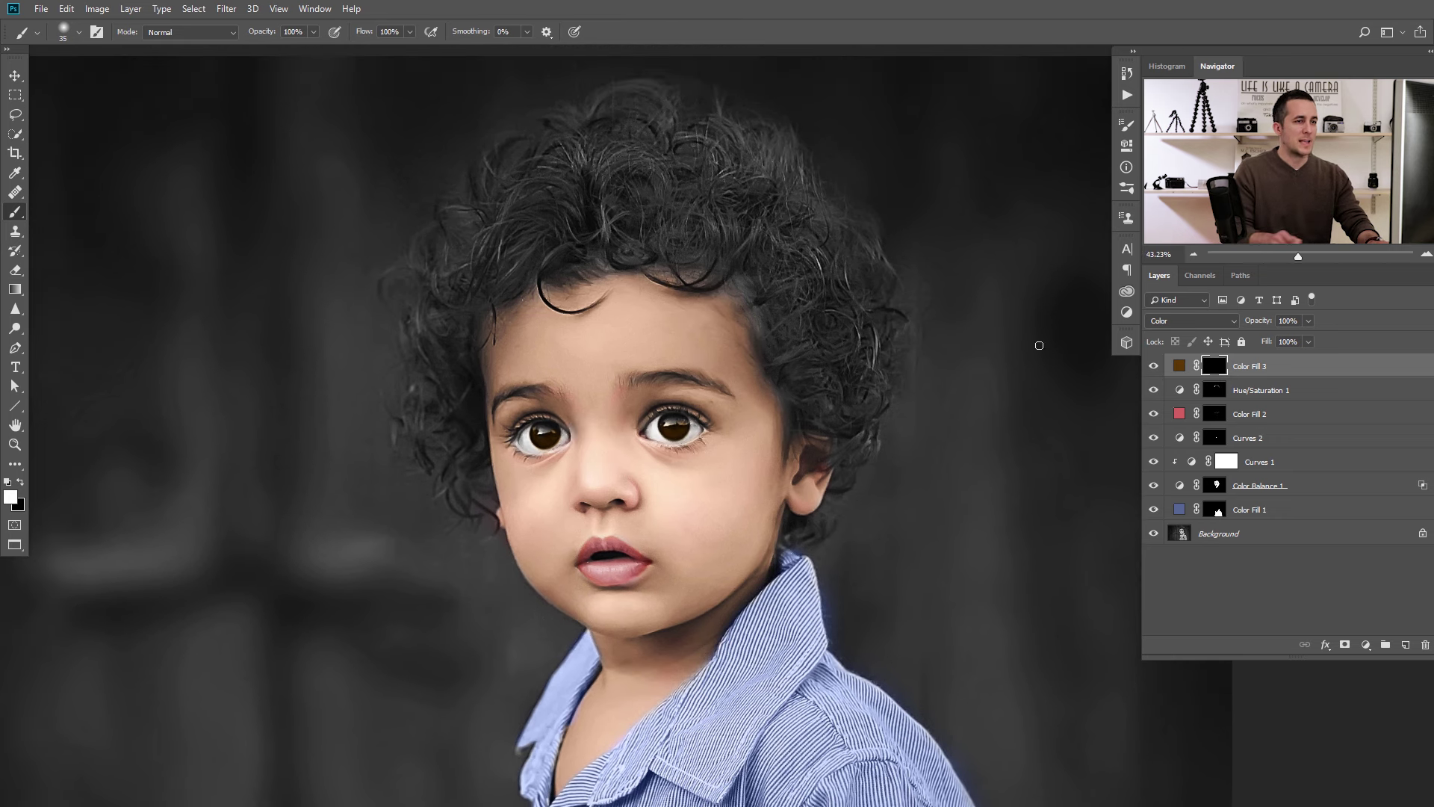
Try to tint the hair on the brown fill's mask with a white brush at 10% opacity, varying the brush size.
key(1)
key(bracketright)
key(bracketright)
key(bracketright)
key(bracketright)
key(bracketright)
key(bracketright)
key(bracketright)
key(bracketright)
mouse_move(514, 201)
mouse_down()
mouse_move(513, 273)
mouse_move(620, 189)
mouse_move(640, 257)
mouse_move(650, 107)
mouse_move(569, 170)
mouse_move(768, 190)
mouse_move(715, 217)
mouse_move(784, 272)
mouse_move(765, 265)
mouse_move(758, 295)
mouse_move(606, 234)
mouse_move(679, 163)
mouse_move(817, 240)
mouse_move(855, 356)
mouse_move(845, 416)
mouse_move(869, 355)
mouse_move(818, 421)
mouse_up()
key(bracketleft)
key(bracketleft)
key(bracketleft)
key(bracketleft)
key(bracketleft)
key(bracketleft)
key(bracketleft)
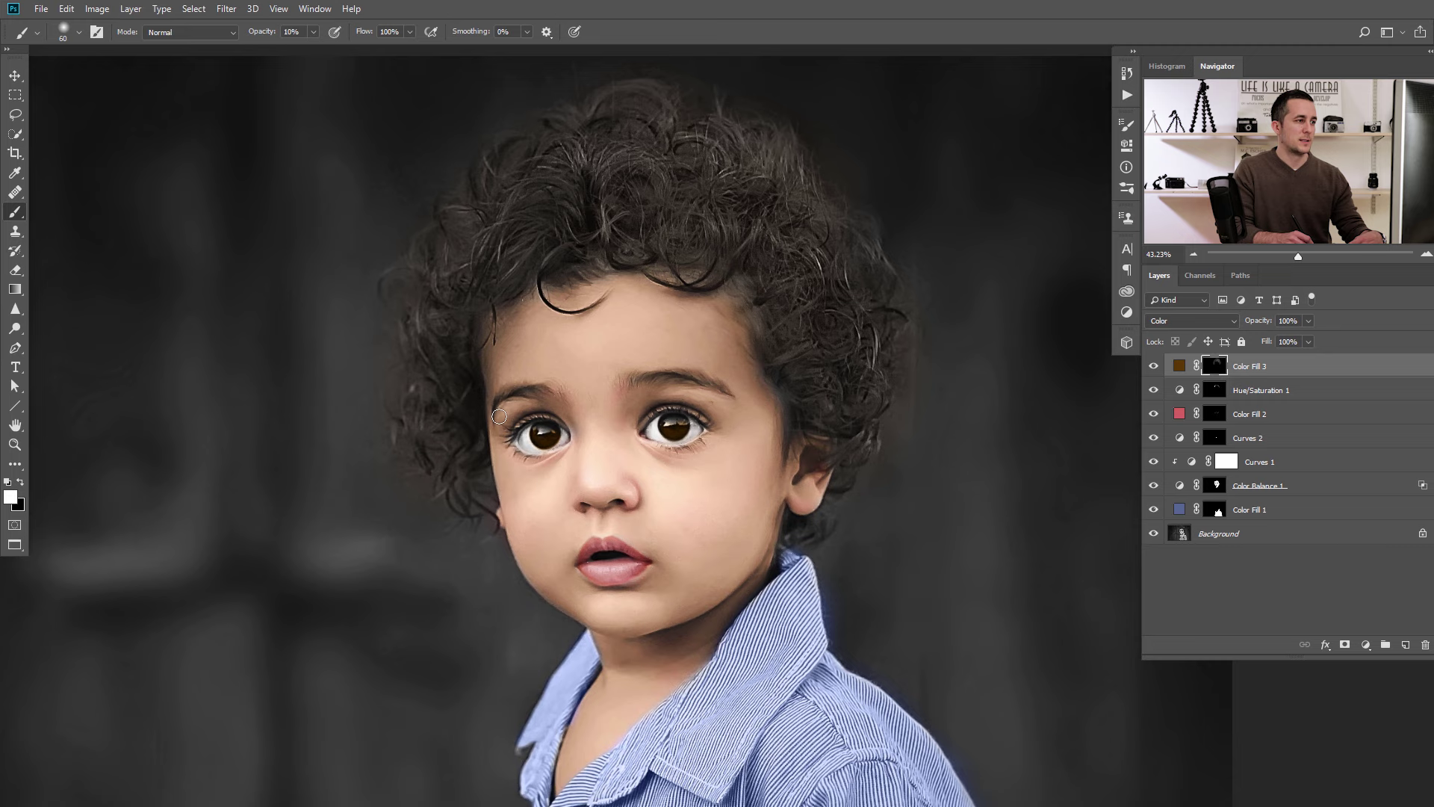
key(bracketright)
key(bracketright)
mouse_move(606, 166)
mouse_down()
mouse_move(540, 238)
mouse_move(707, 252)
mouse_move(665, 324)
mouse_up()
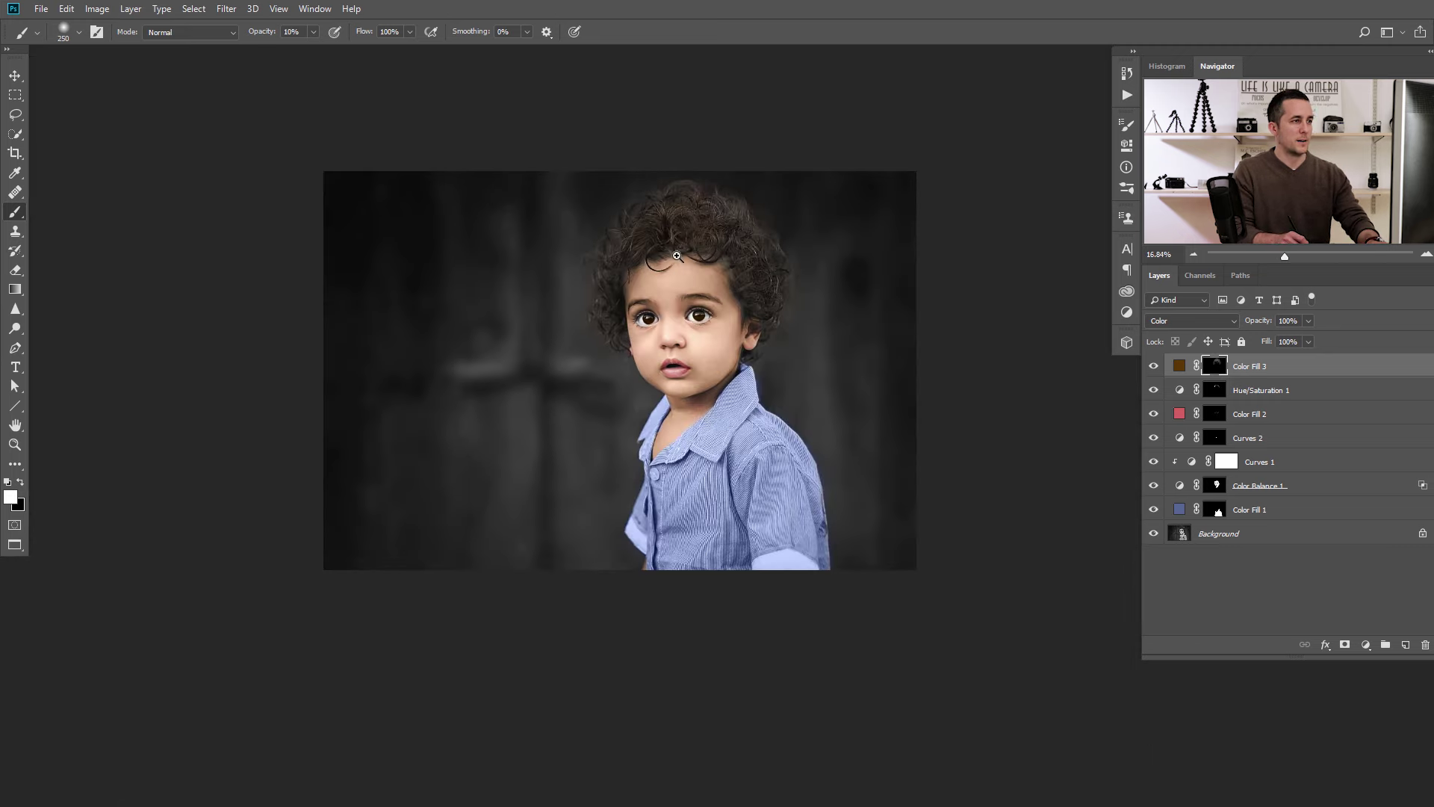
Remove the brown tint from the hair by painting the mask with a large black brush at 100% opacity.
drag(676, 256, 791, 281)
key(x)
key(0)
key(bracketright)
key(bracketright)
key(bracketright)
key(bracketright)
key(bracketright)
key(bracketright)
key(bracketright)
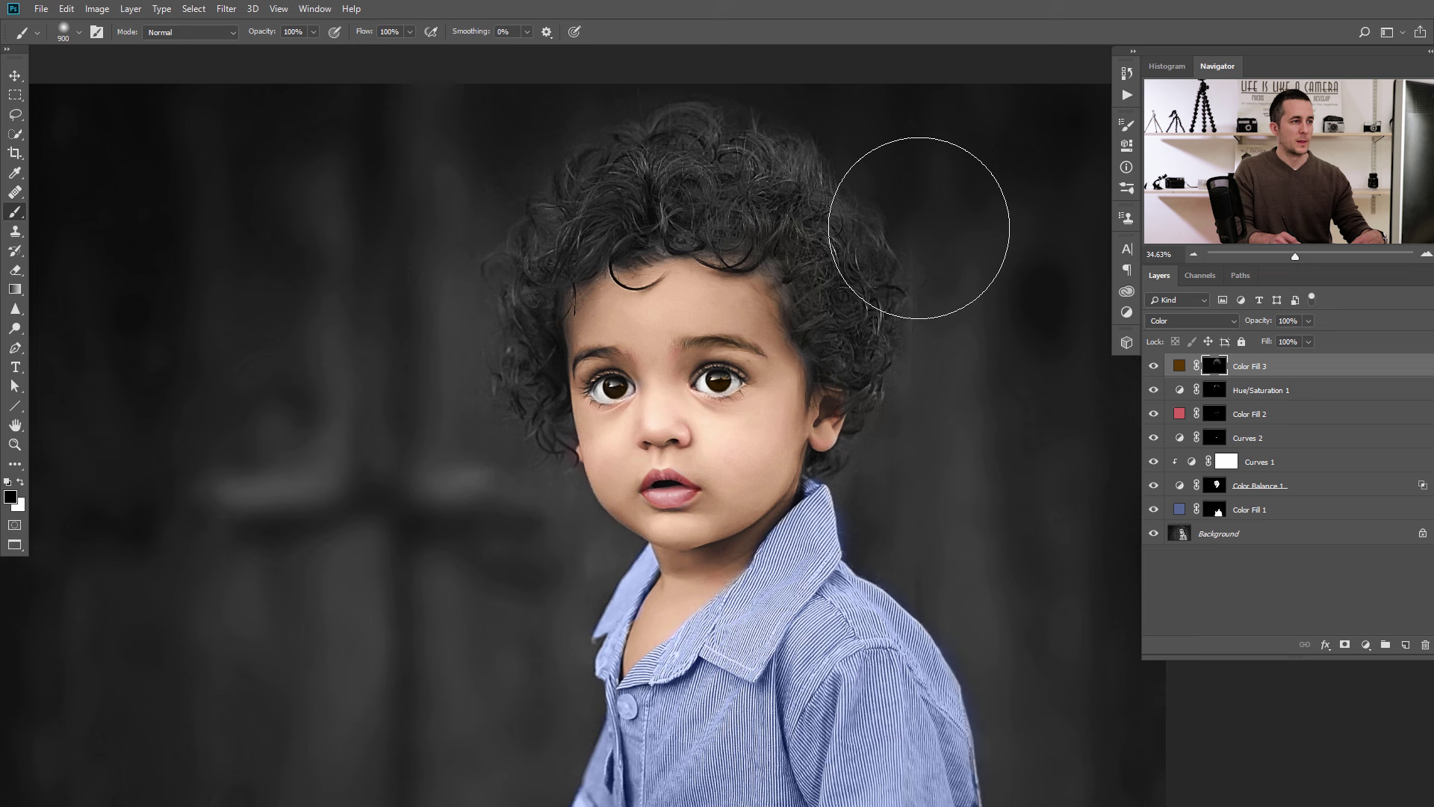
Add a Solid Color fill layer of very dark reddish brown, invert its mask to black, and set its blend mode to Color.
click(1365, 644)
click(1341, 384)
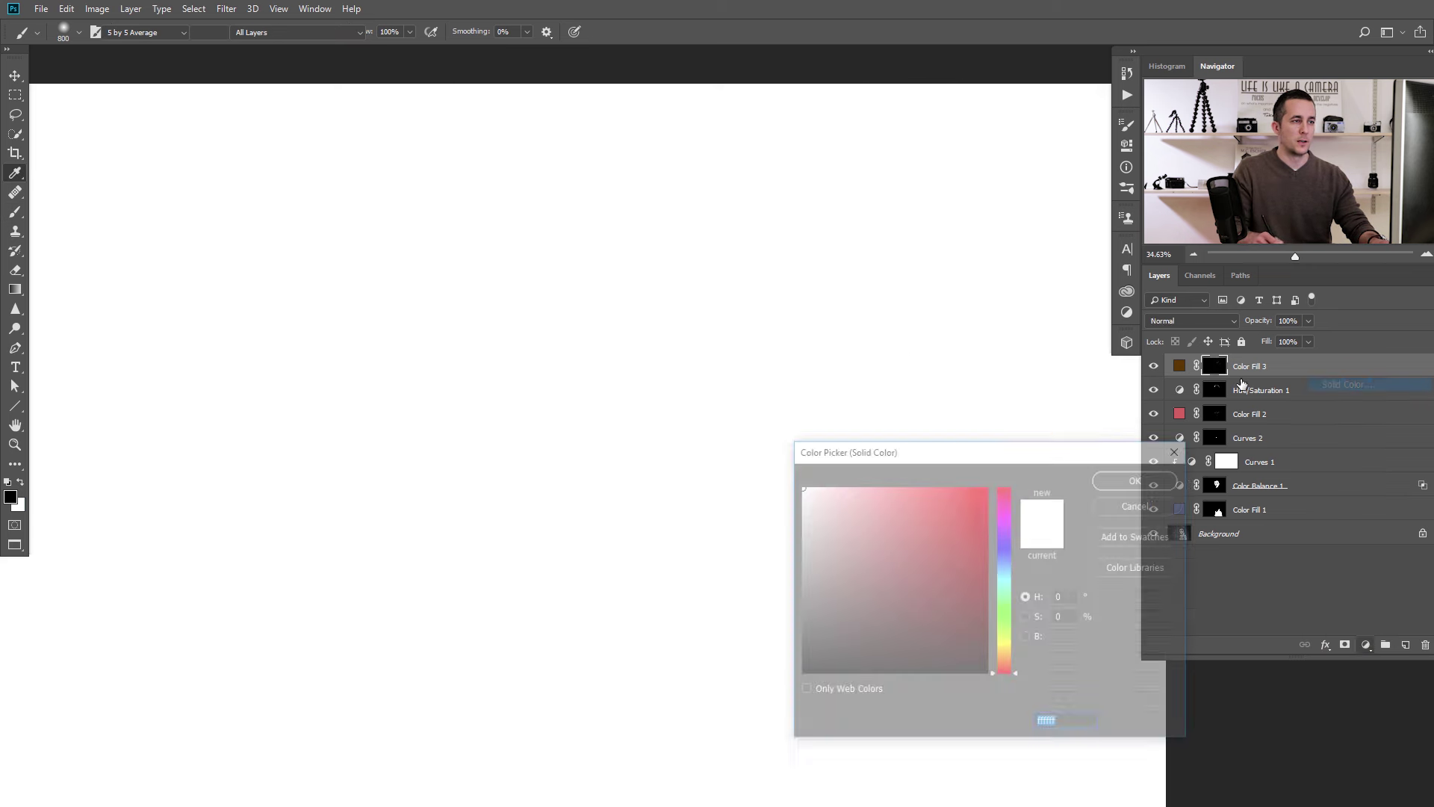
click(970, 640)
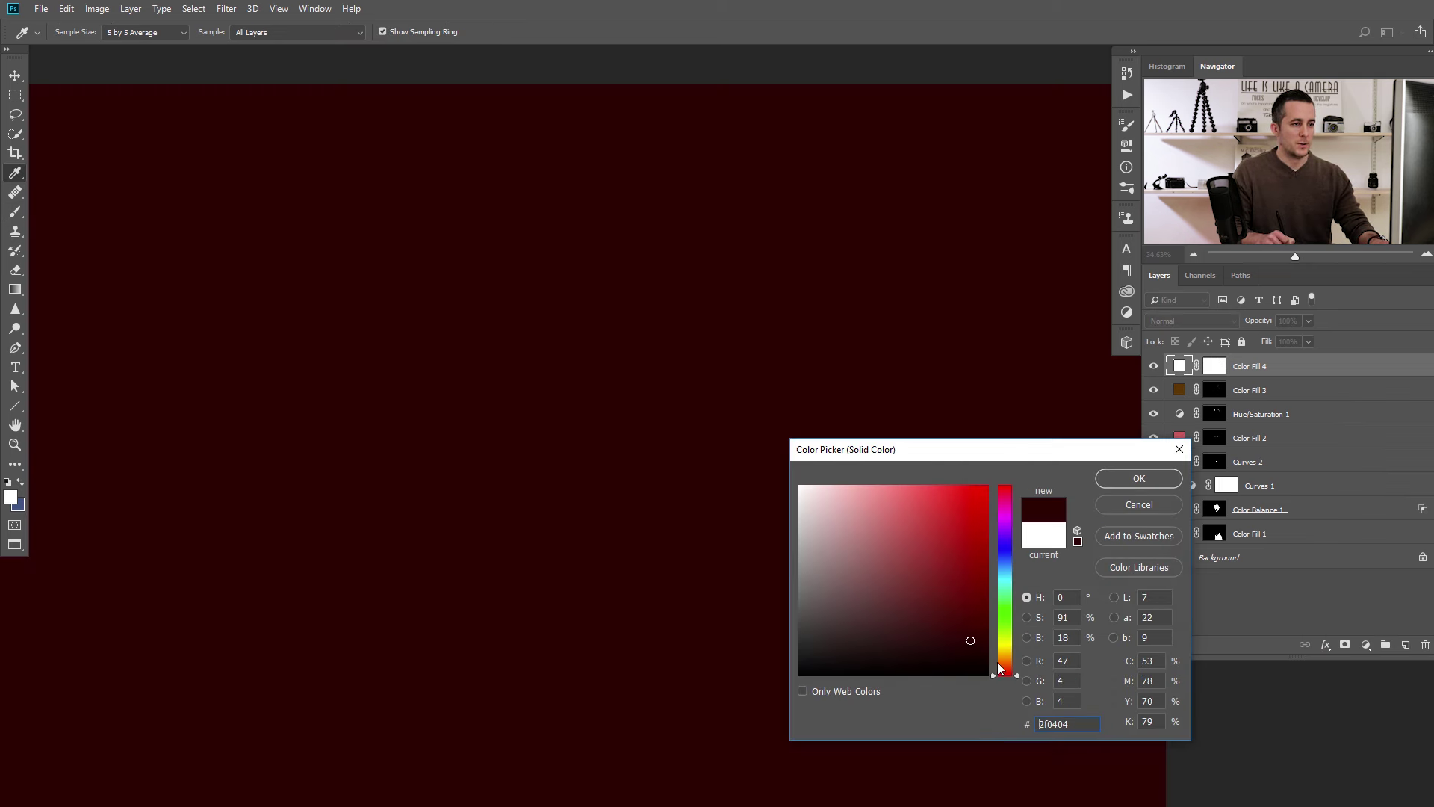
drag(992, 661, 1001, 663)
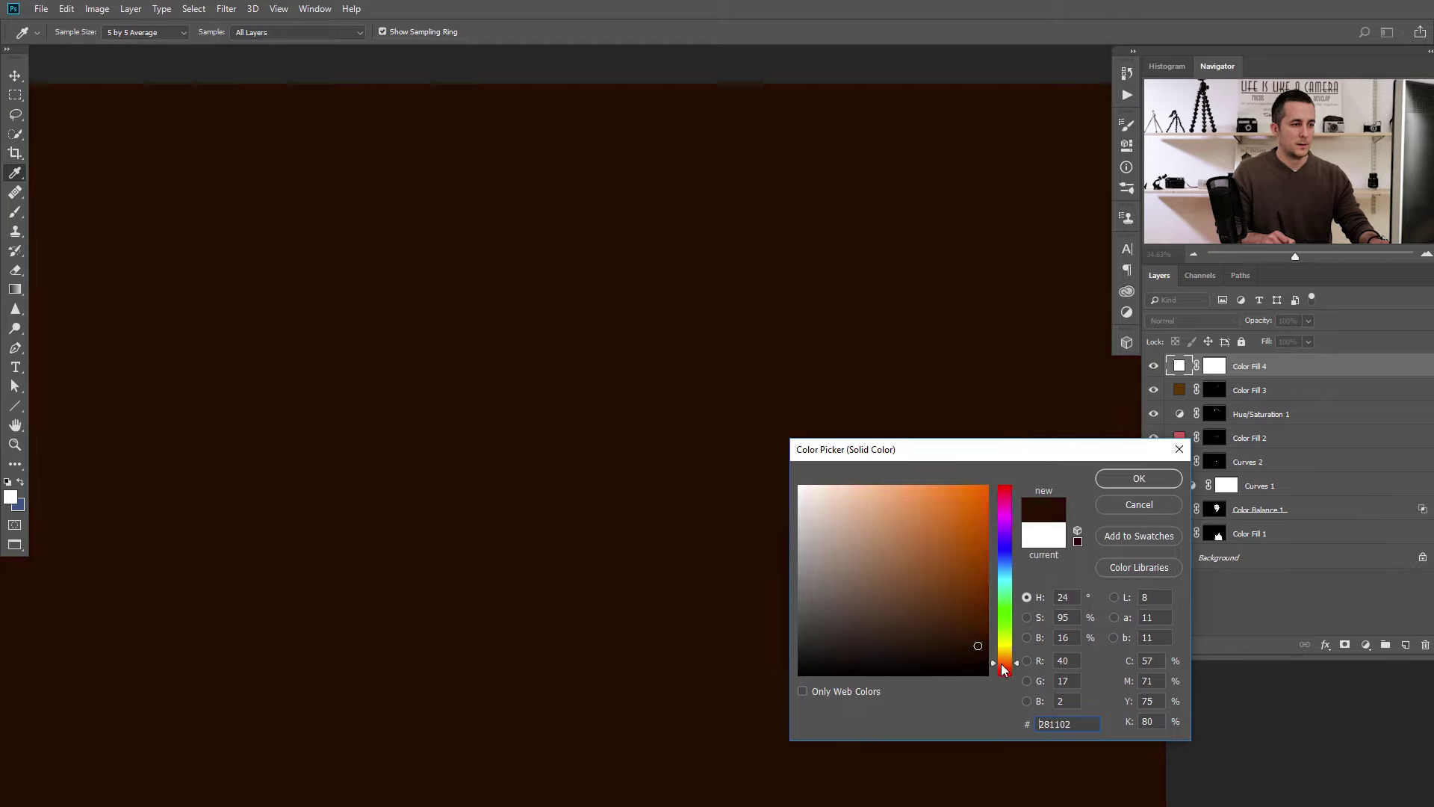
click(1132, 477)
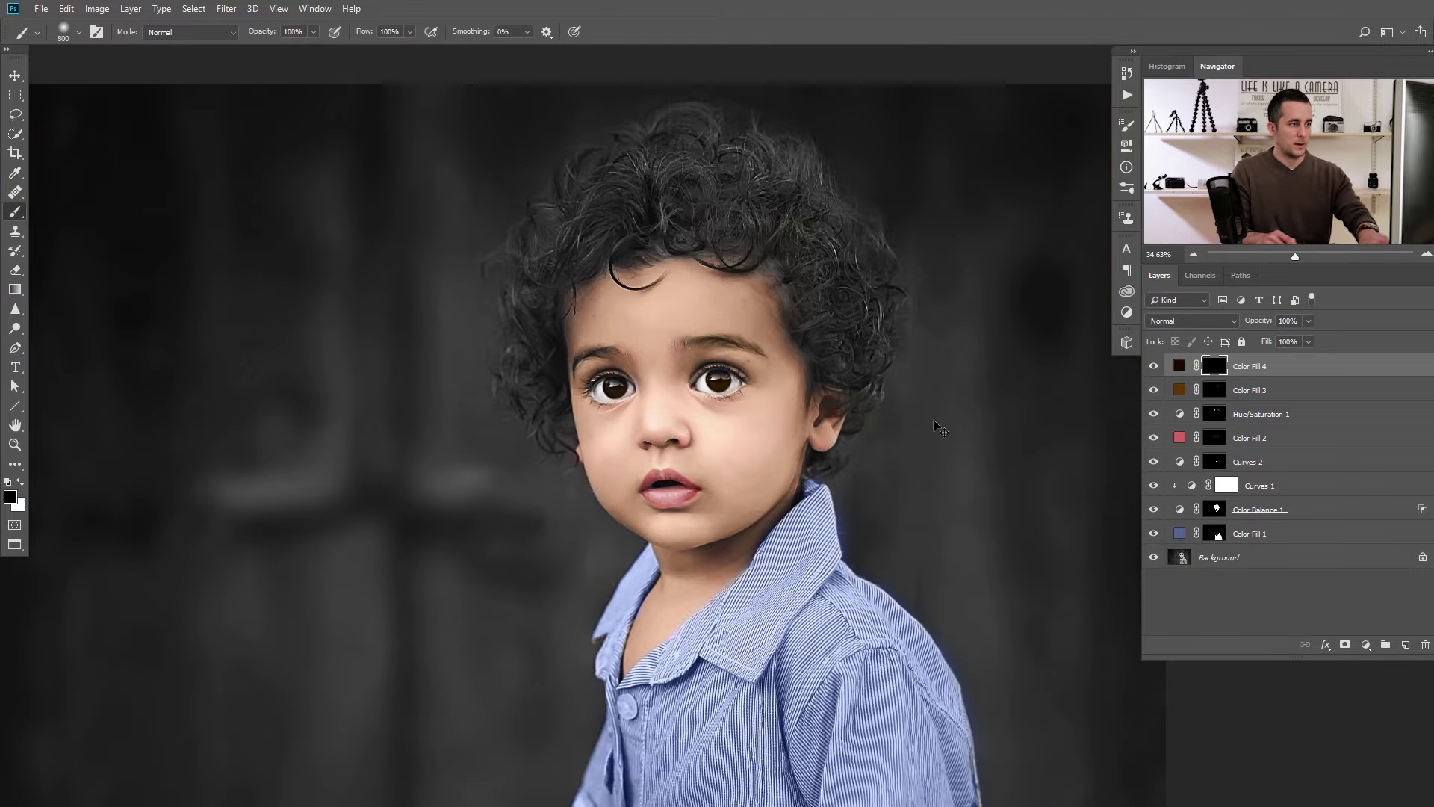
scroll(684, 329, up, 3)
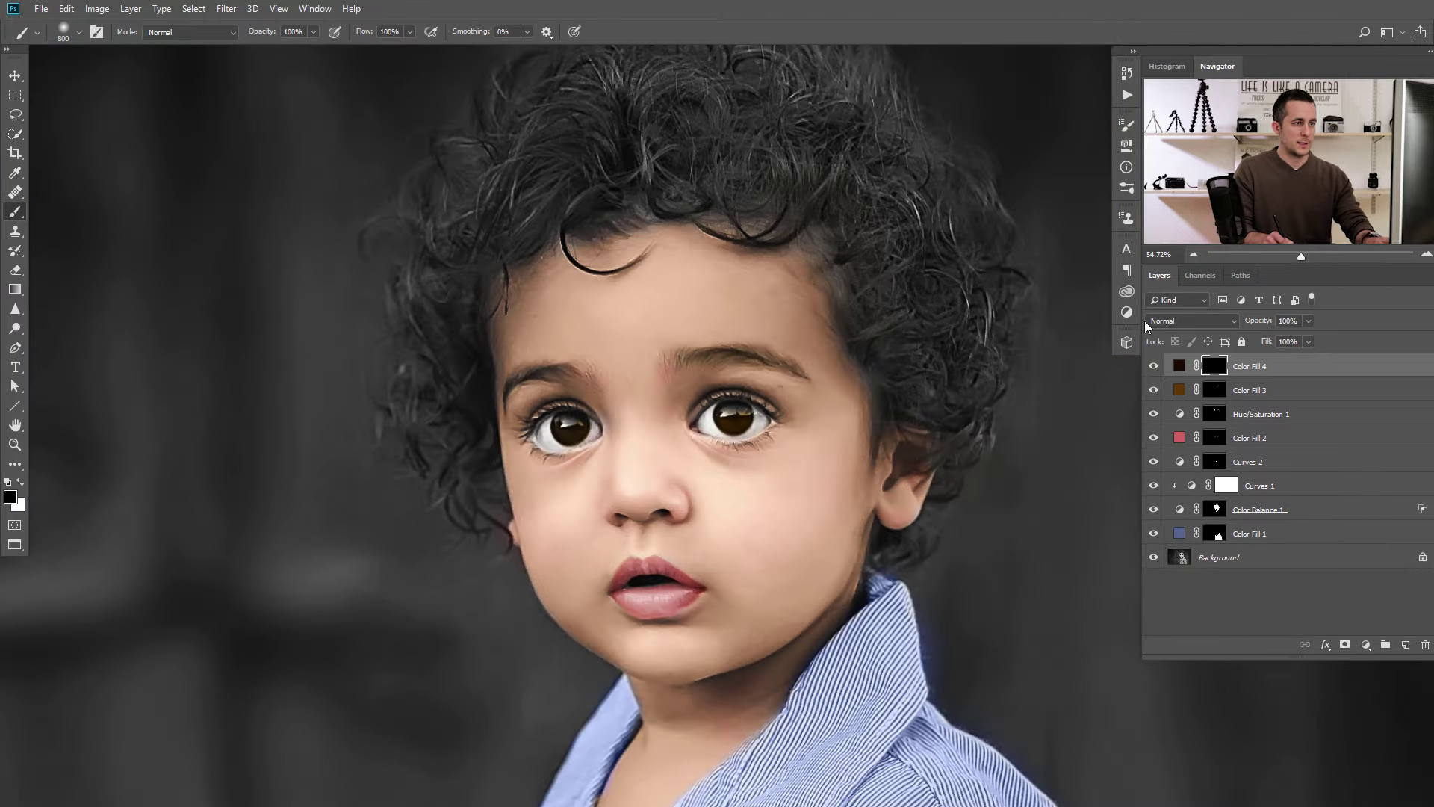
click(1192, 320)
click(1166, 671)
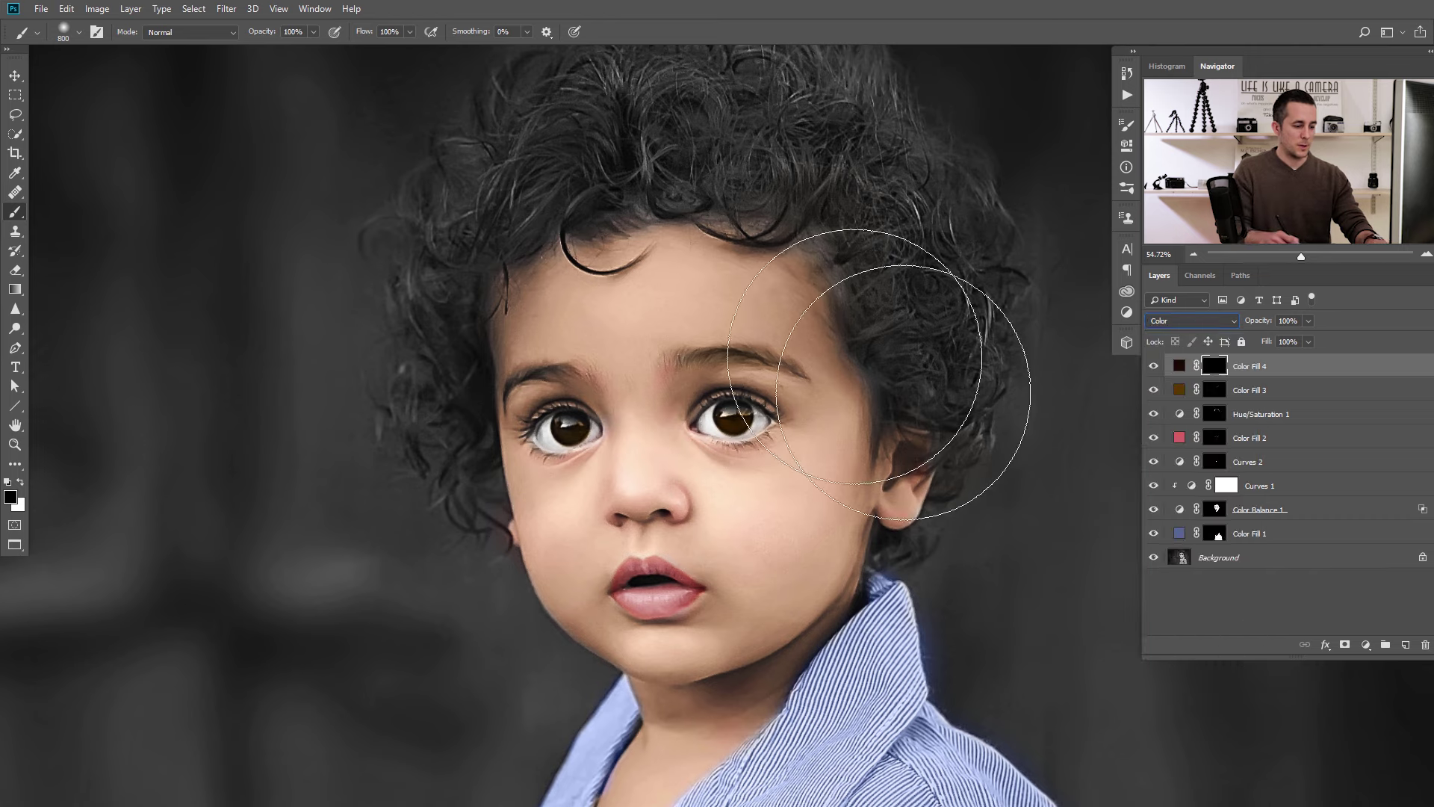
Paint the hair on the dark brown fill's mask with white at 20% opacity, reducing the brush down to 200 px.
scroll(604, 275, down, 3)
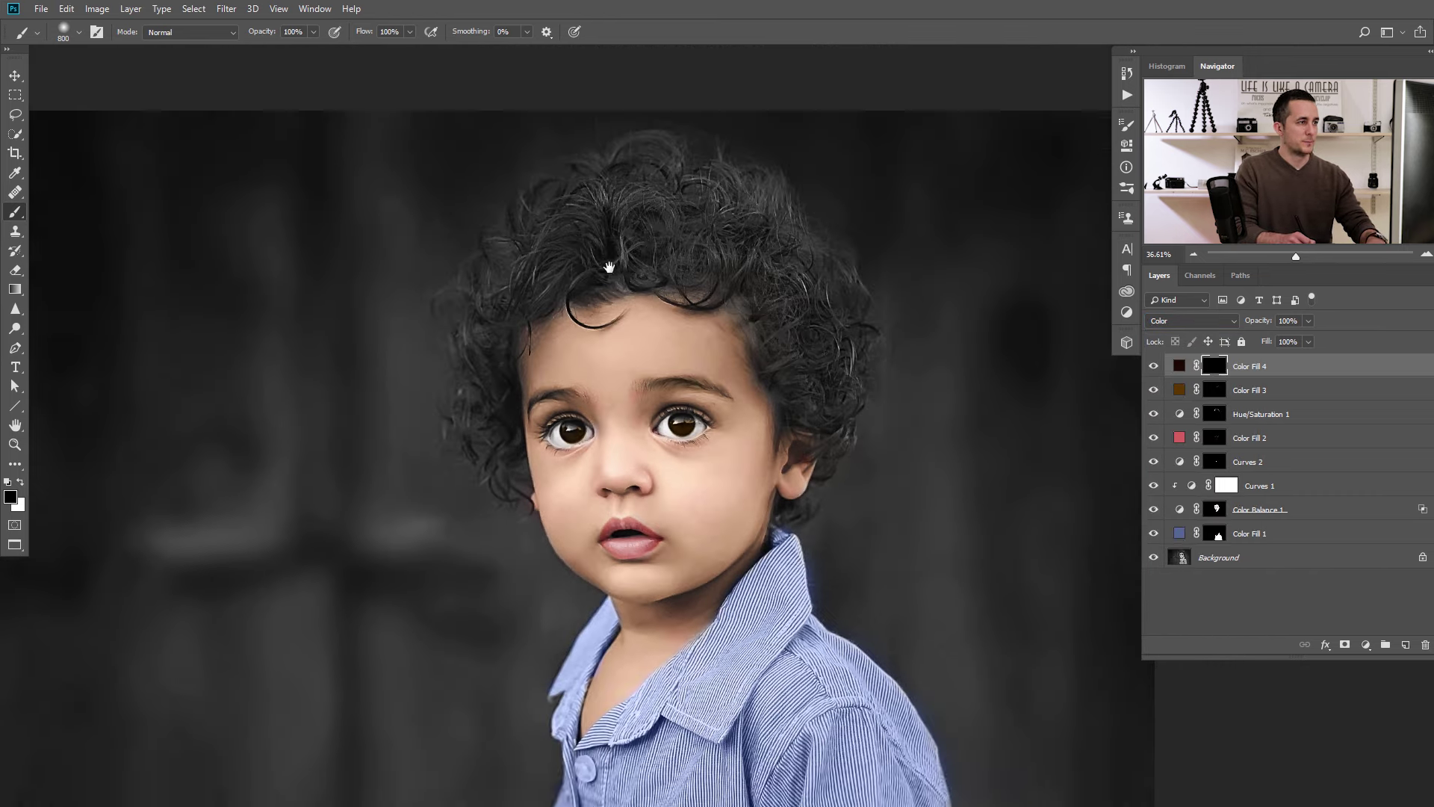
key(bracketleft)
key(bracketleft)
key(bracketleft)
key(bracketleft)
key(2)
key(x)
mouse_move(519, 335)
mouse_down()
mouse_move(521, 285)
mouse_move(483, 400)
mouse_move(490, 498)
mouse_move(656, 209)
mouse_move(637, 274)
mouse_move(691, 267)
mouse_move(725, 302)
mouse_move(628, 301)
mouse_move(725, 293)
mouse_move(728, 264)
mouse_move(777, 297)
mouse_move(760, 224)
mouse_move(660, 194)
mouse_move(711, 291)
mouse_move(833, 418)
mouse_move(806, 447)
mouse_up()
key(bracketleft)
key(bracketleft)
key(bracketleft)
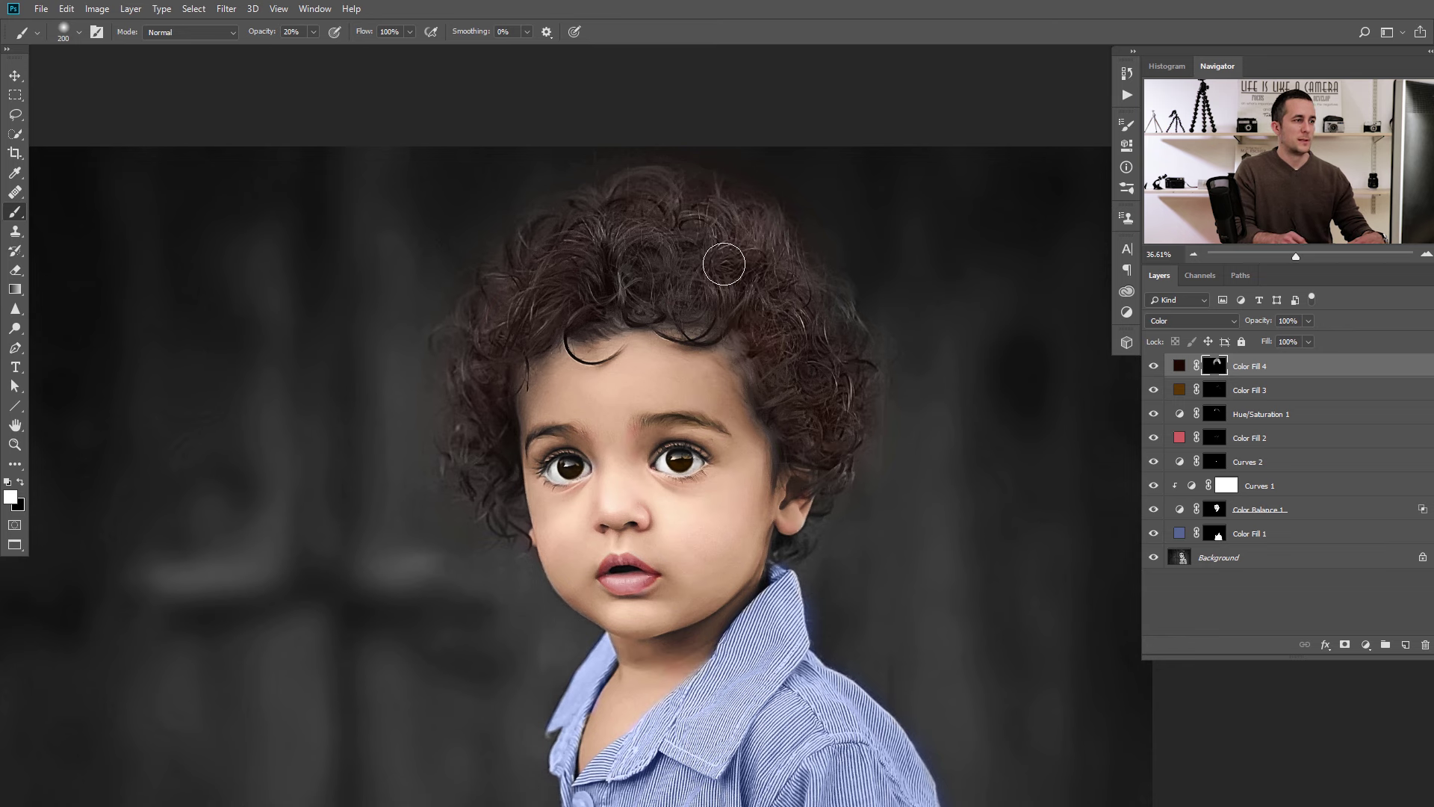
scroll(821, 425, down, 3)
drag(751, 495, 740, 452)
scroll(774, 451, up, 1)
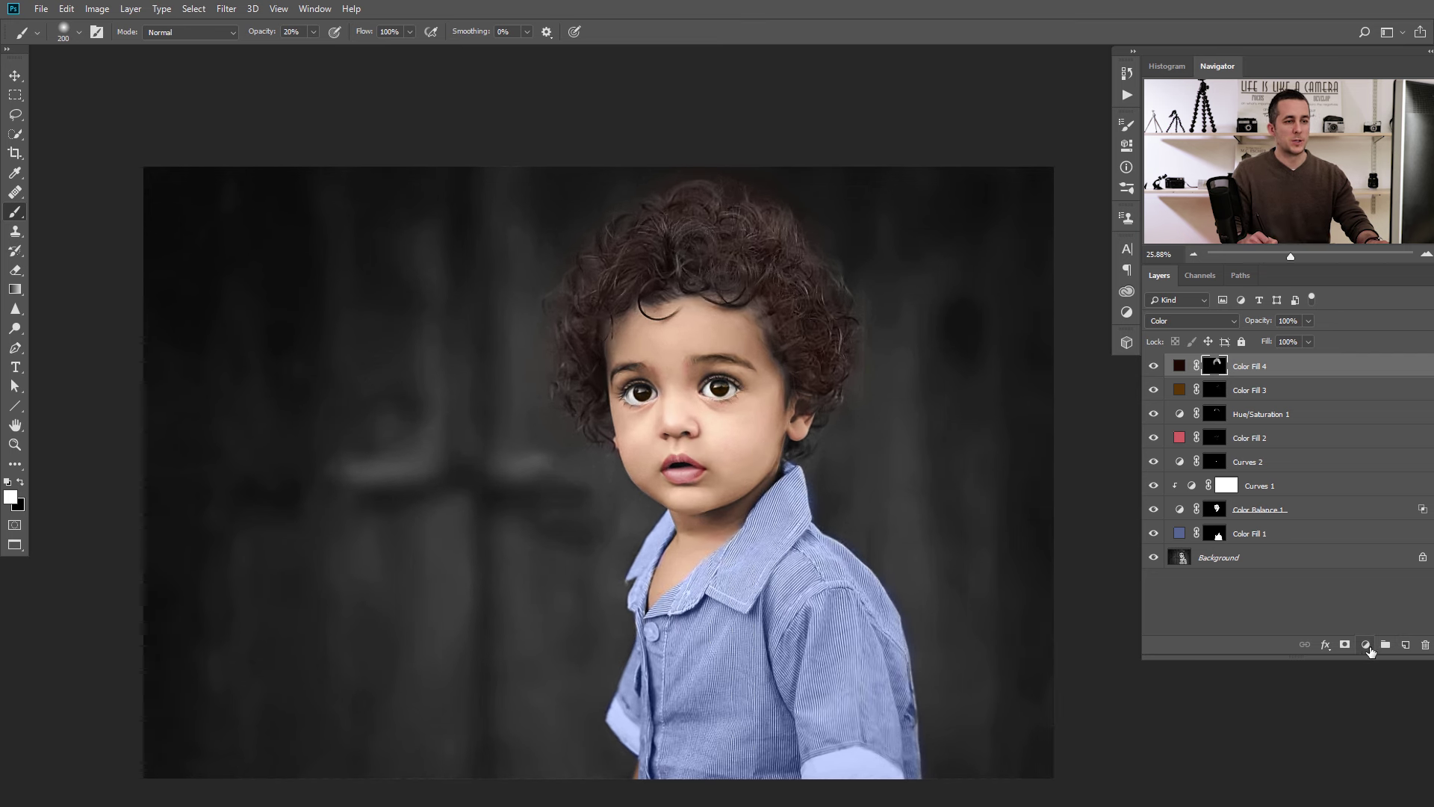
Add a Solid Color fill layer in muted grayish blue directly above the Background layer.
click(1211, 561)
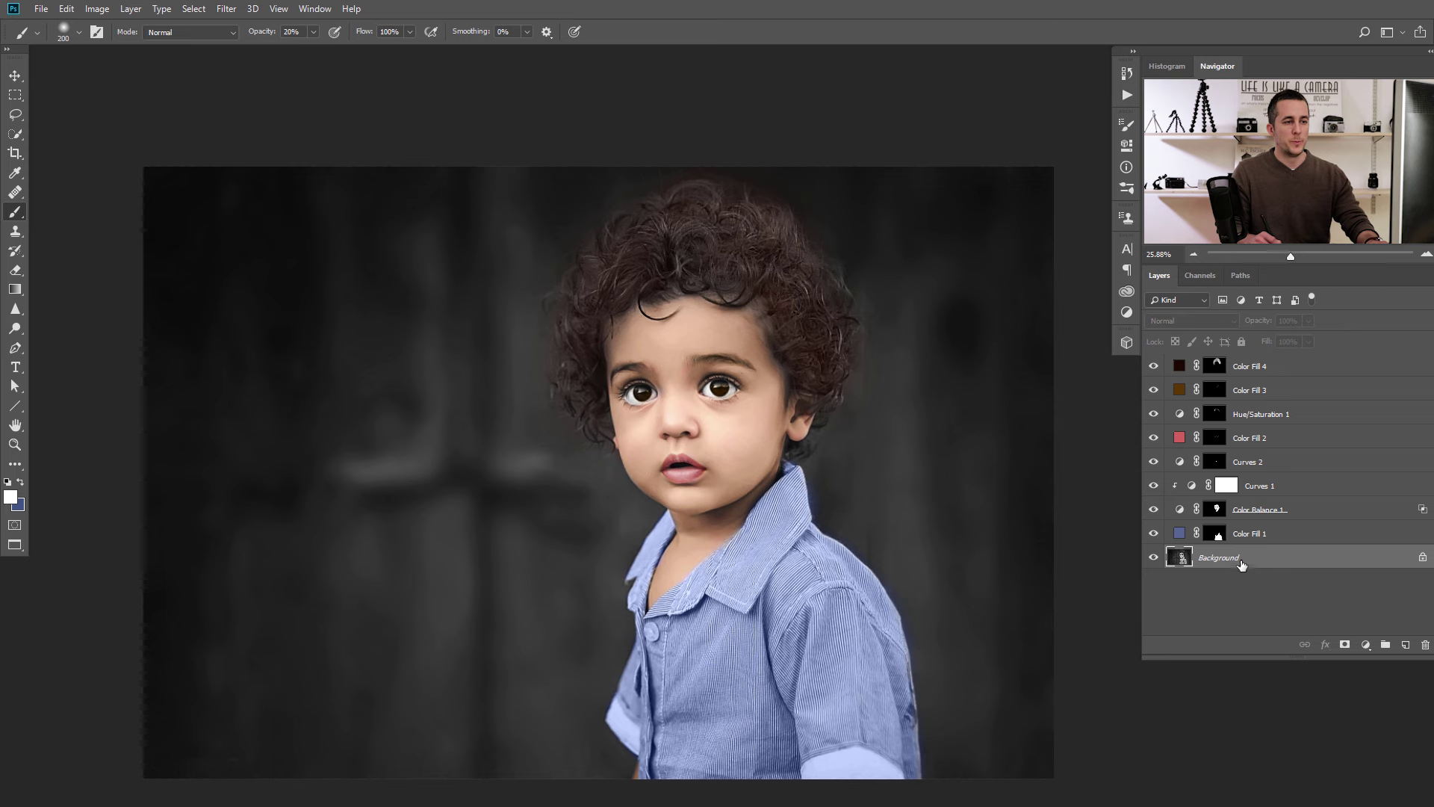
click(1366, 644)
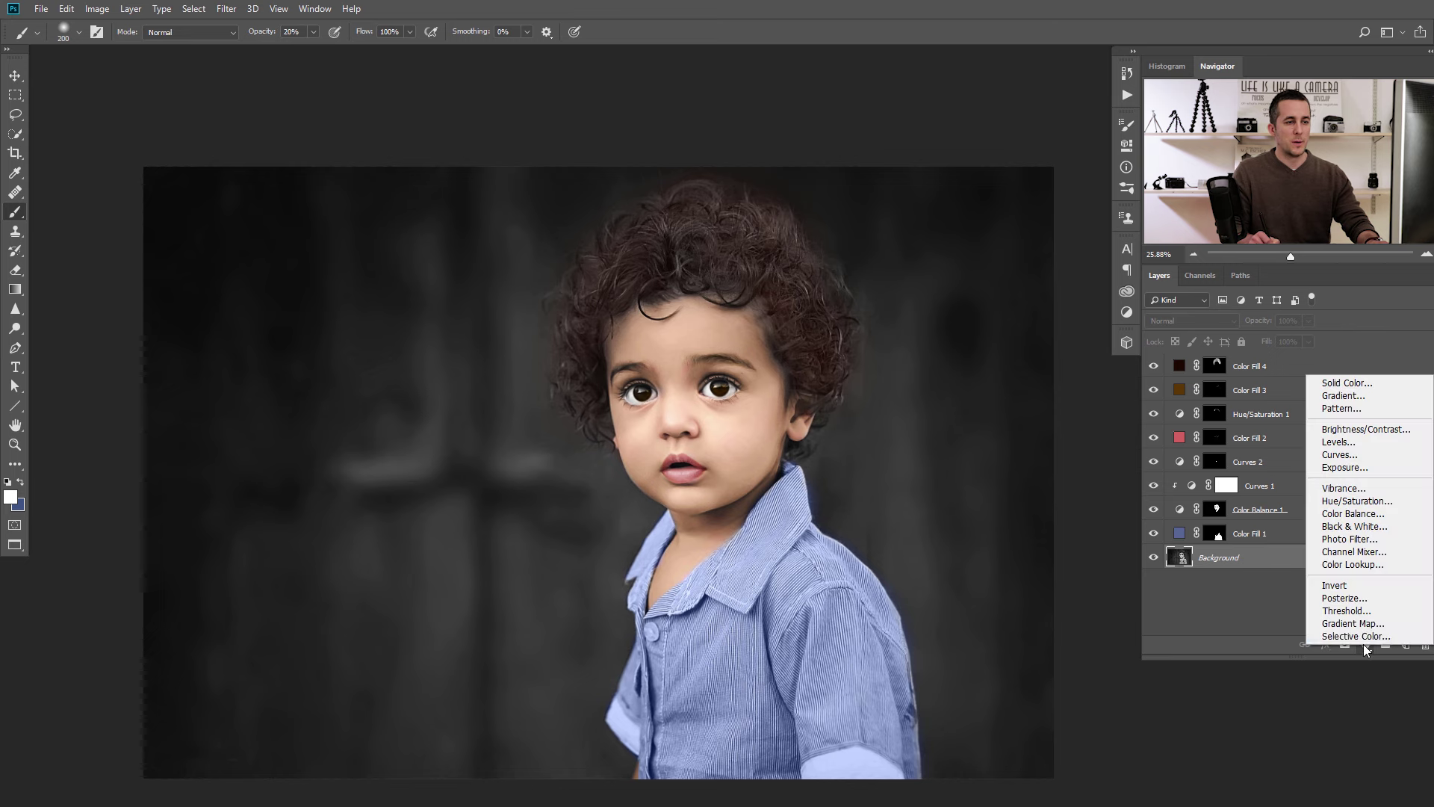
click(1349, 383)
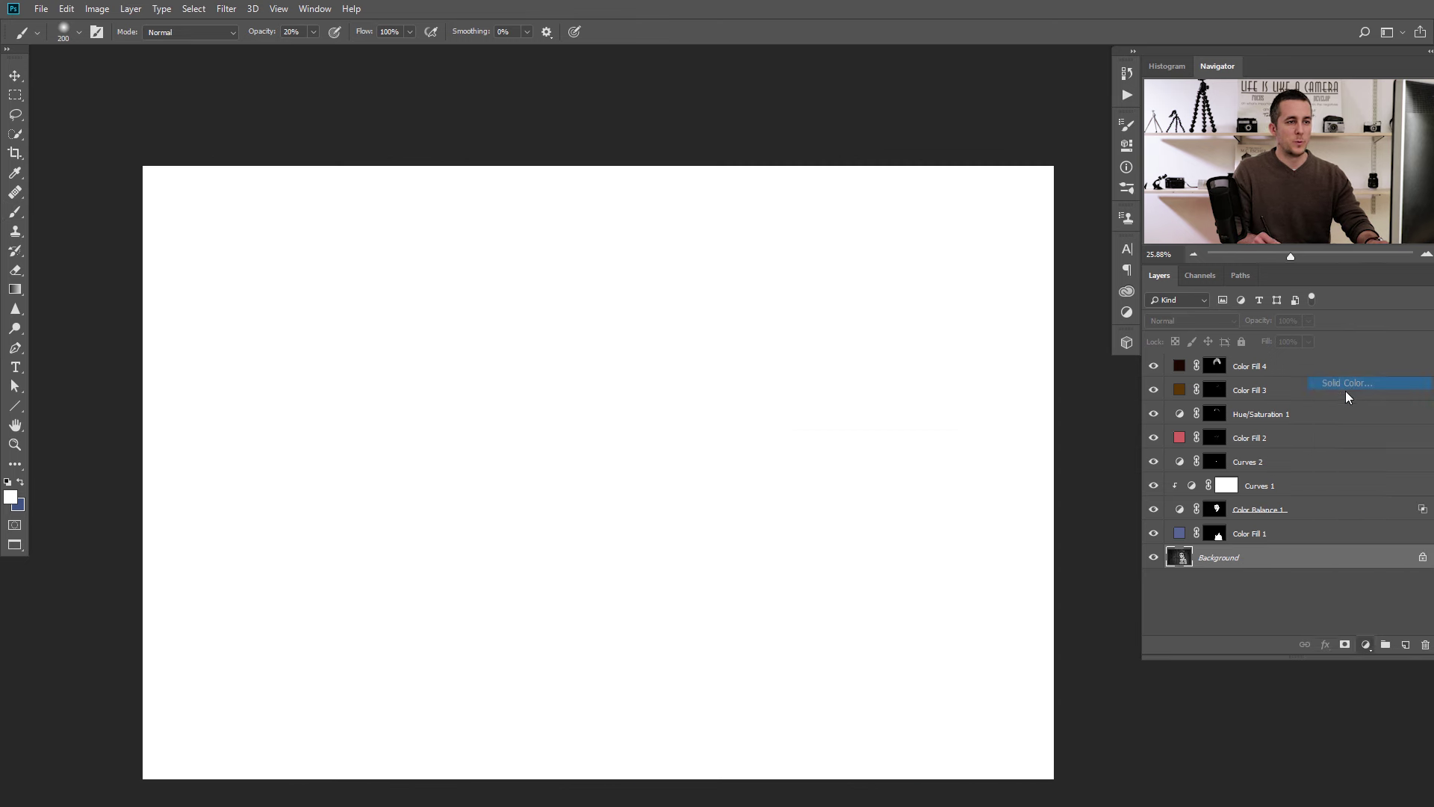
click(1006, 562)
drag(839, 585, 826, 582)
click(1154, 484)
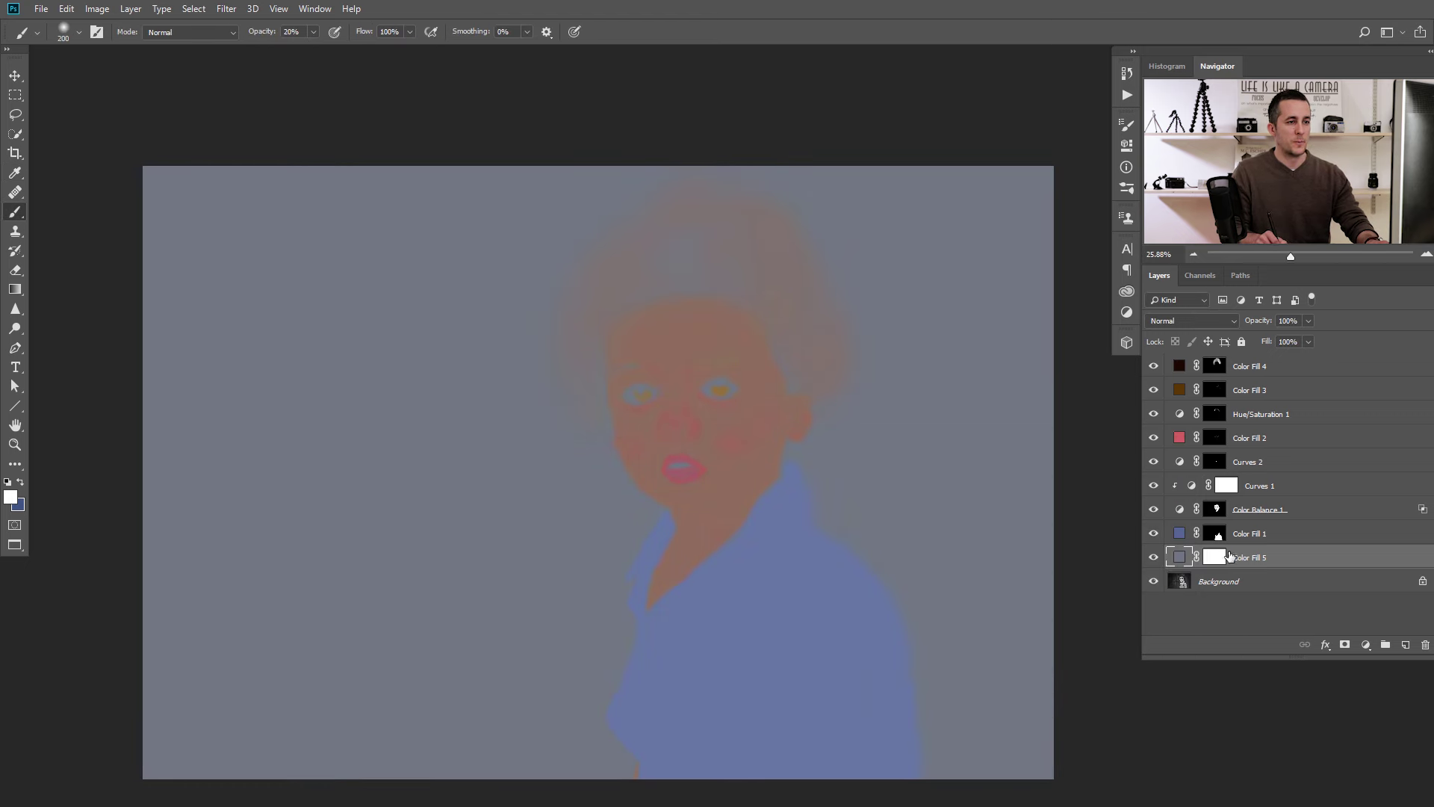
Invert the grayish-blue fill's mask to black and set the layer's blend mode to Color.
key(ctrl+i)
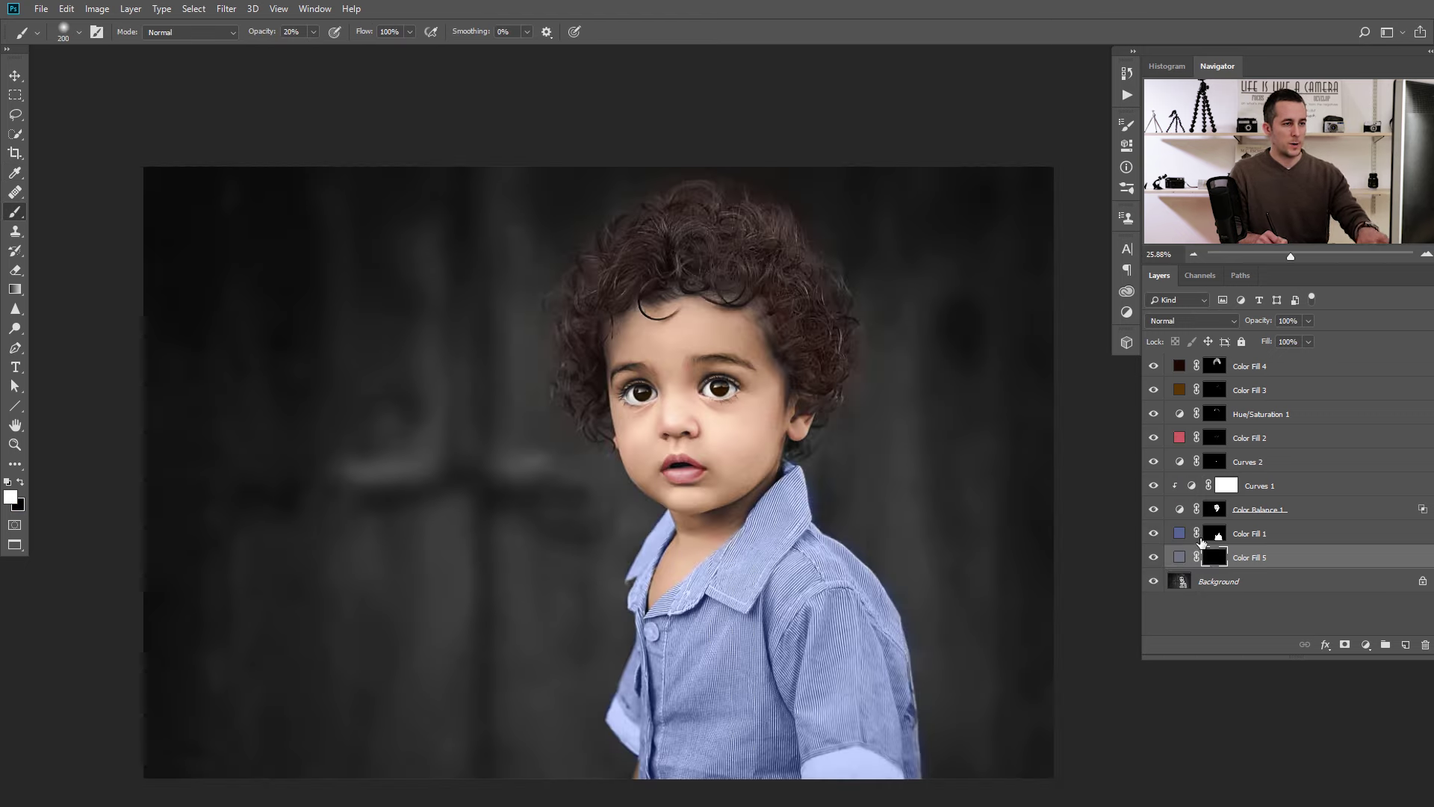
click(1210, 322)
click(1168, 674)
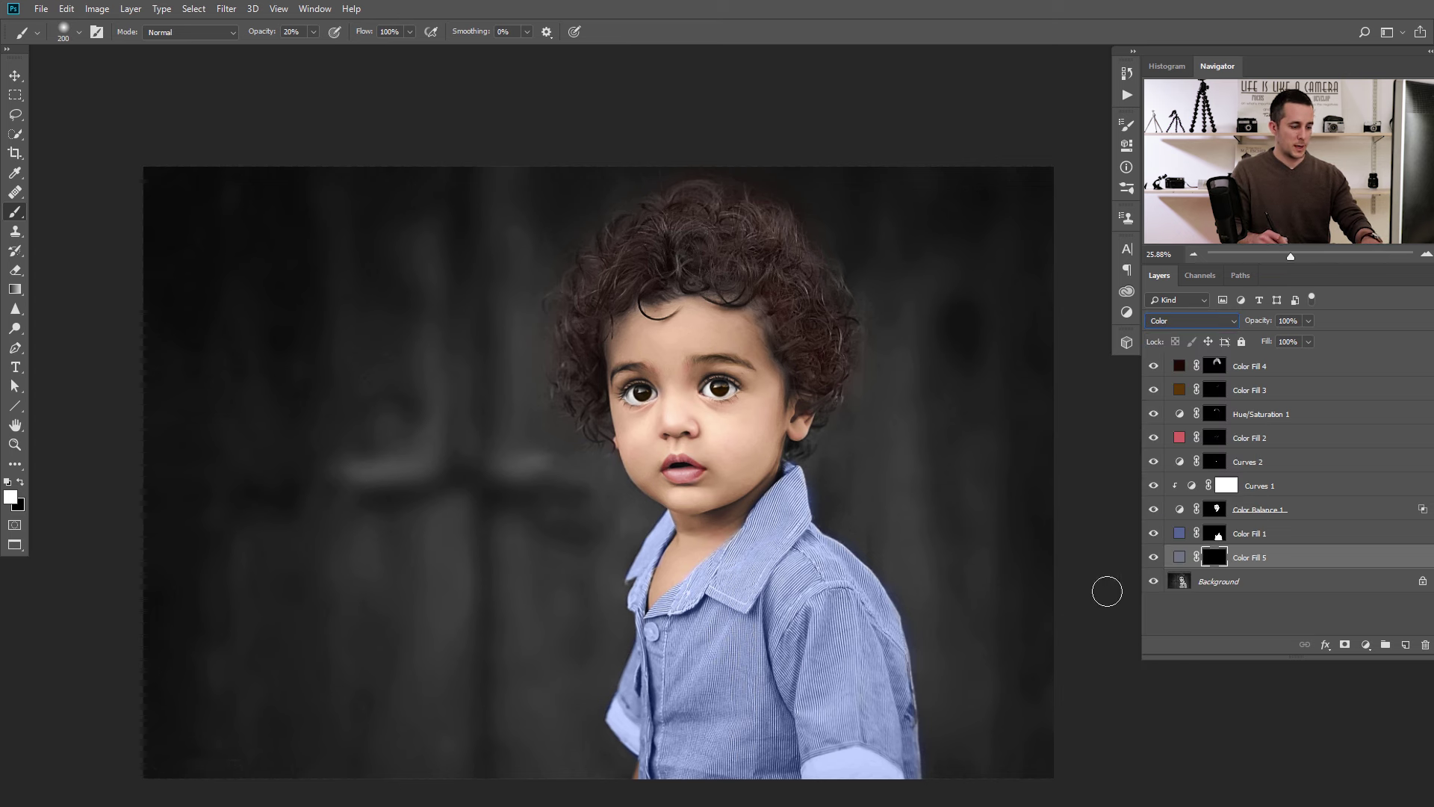
Paint the backdrop around the child on the grayish-blue fill's mask with a 900 px white brush at 100% opacity.
key(bracketright)
key(bracketright)
key(bracketright)
key(bracketright)
key(bracketright)
key(bracketright)
key(bracketright)
key(0)
mouse_move(208, 203)
mouse_down()
mouse_move(219, 313)
mouse_move(206, 303)
mouse_move(333, 730)
mouse_move(483, 163)
mouse_move(545, 166)
mouse_move(471, 497)
mouse_move(570, 534)
mouse_move(538, 766)
mouse_move(368, 752)
mouse_up()
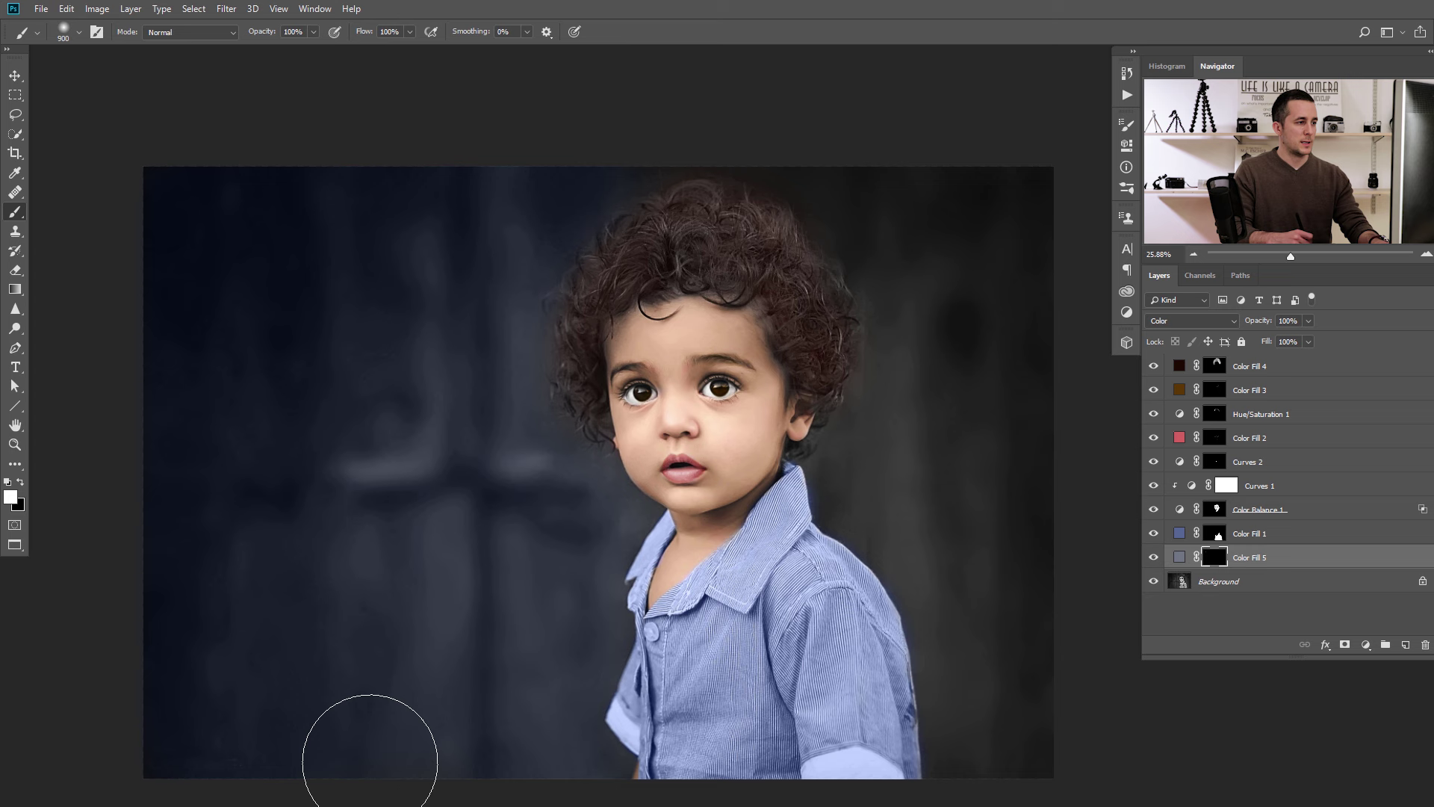
mouse_move(978, 259)
mouse_down()
mouse_move(966, 484)
mouse_move(910, 450)
mouse_move(883, 472)
mouse_move(924, 320)
mouse_move(921, 485)
mouse_move(965, 594)
mouse_move(998, 759)
mouse_move(1016, 773)
mouse_move(1022, 513)
mouse_up()
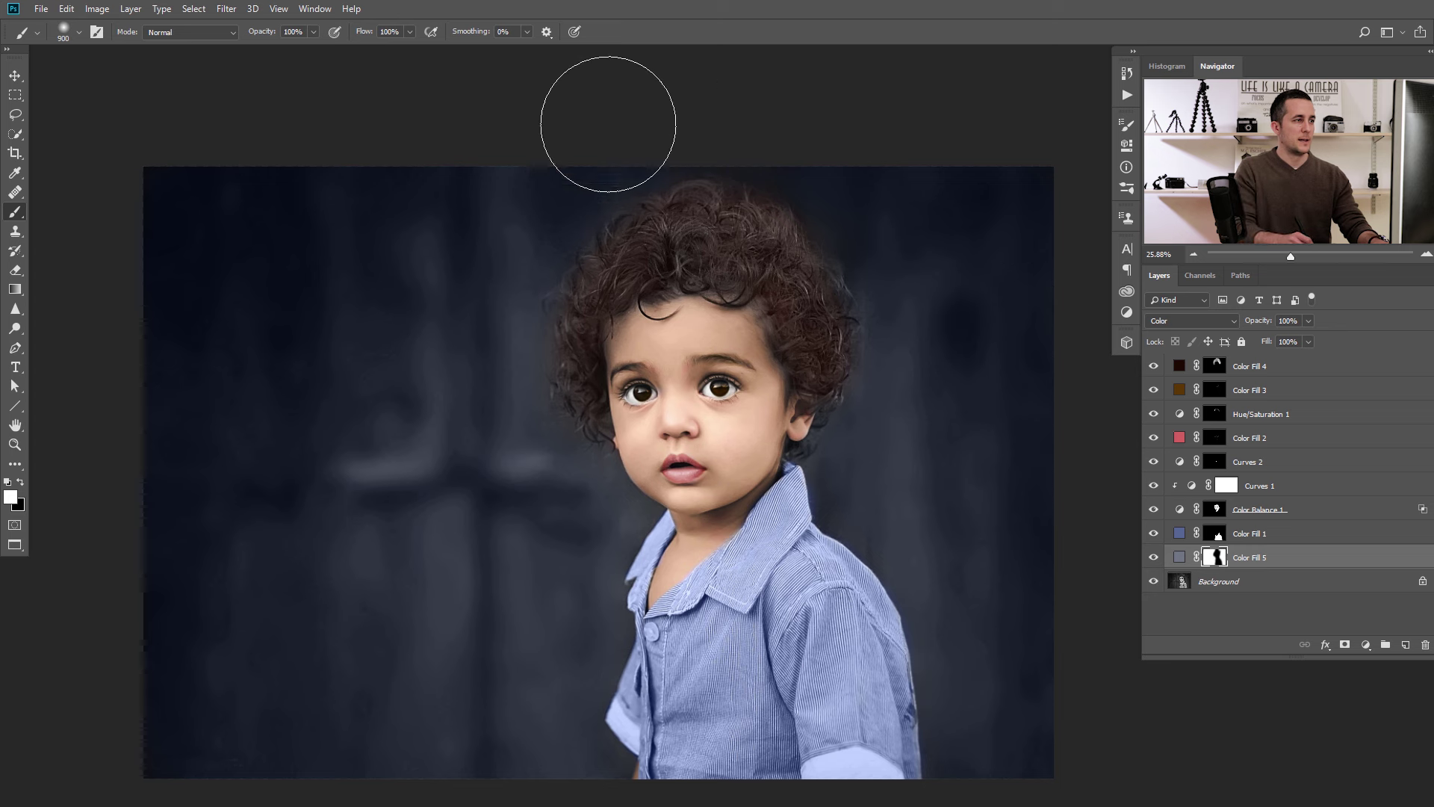
Set the backdrop fill's blend mode to Overlay and compare the portrait with that layer hidden and shown.
click(1176, 323)
click(1170, 505)
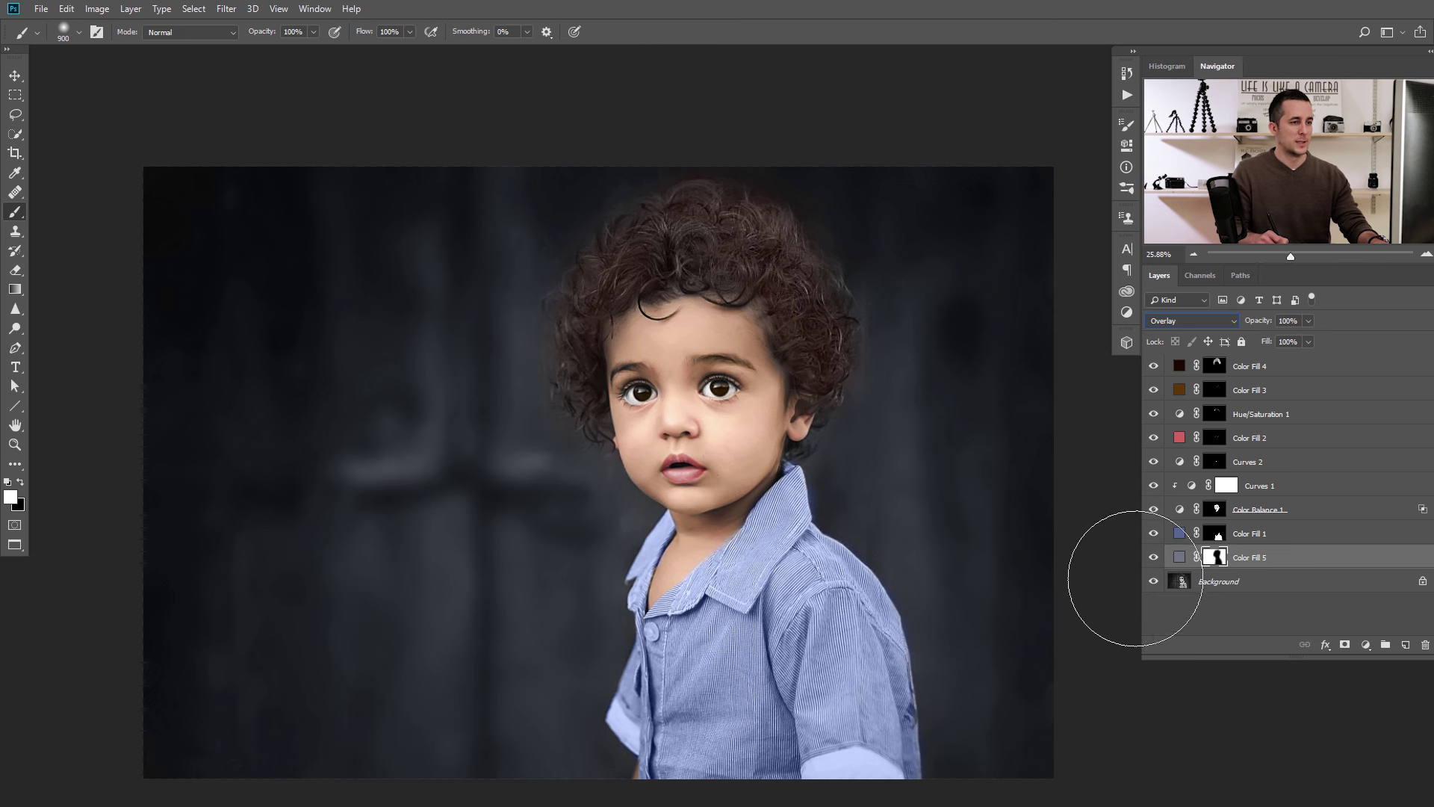
click(1154, 557)
click(1154, 557)
click(1154, 557)
click(1154, 557)
drag(820, 494, 728, 468)
drag(727, 468, 651, 404)
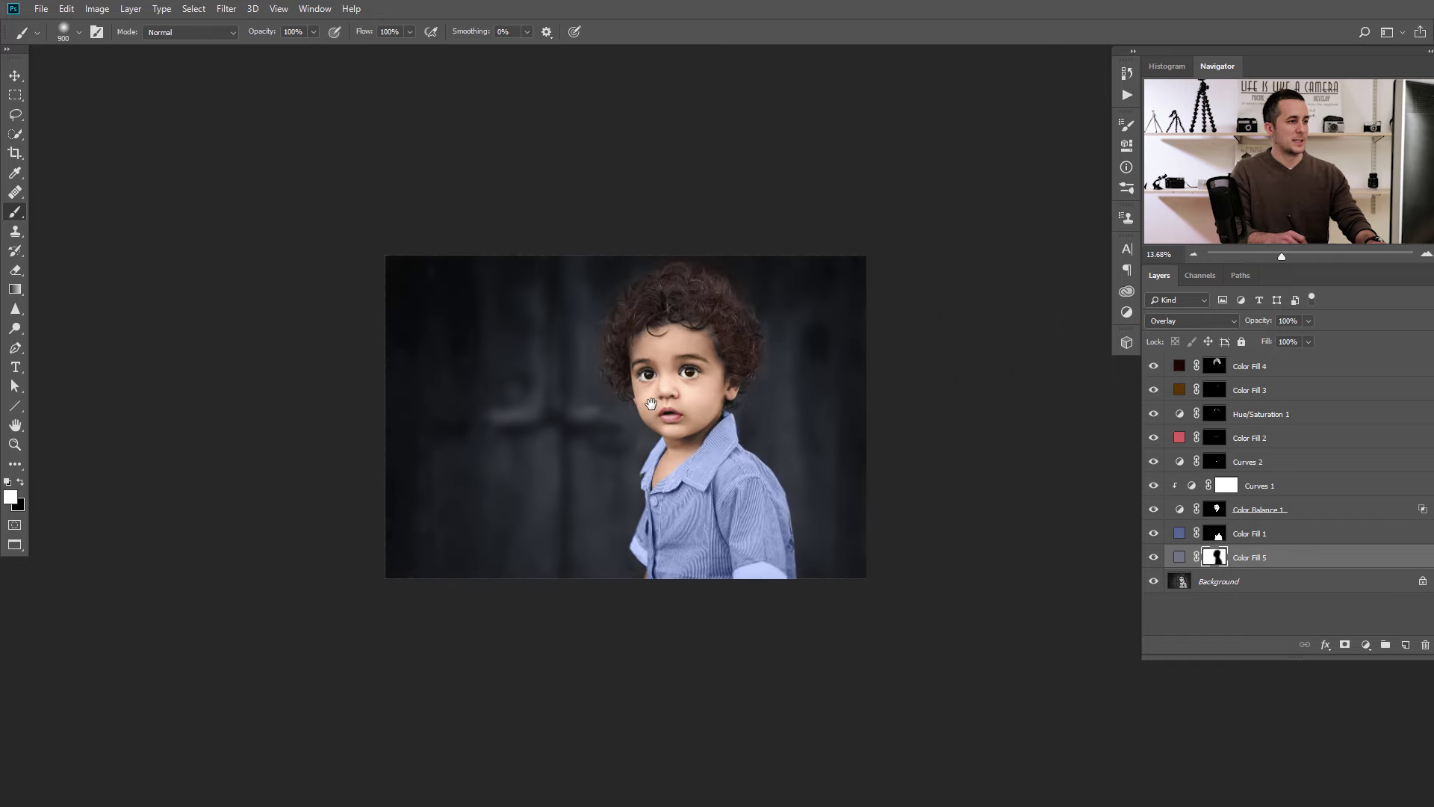
scroll(723, 409, up, 3)
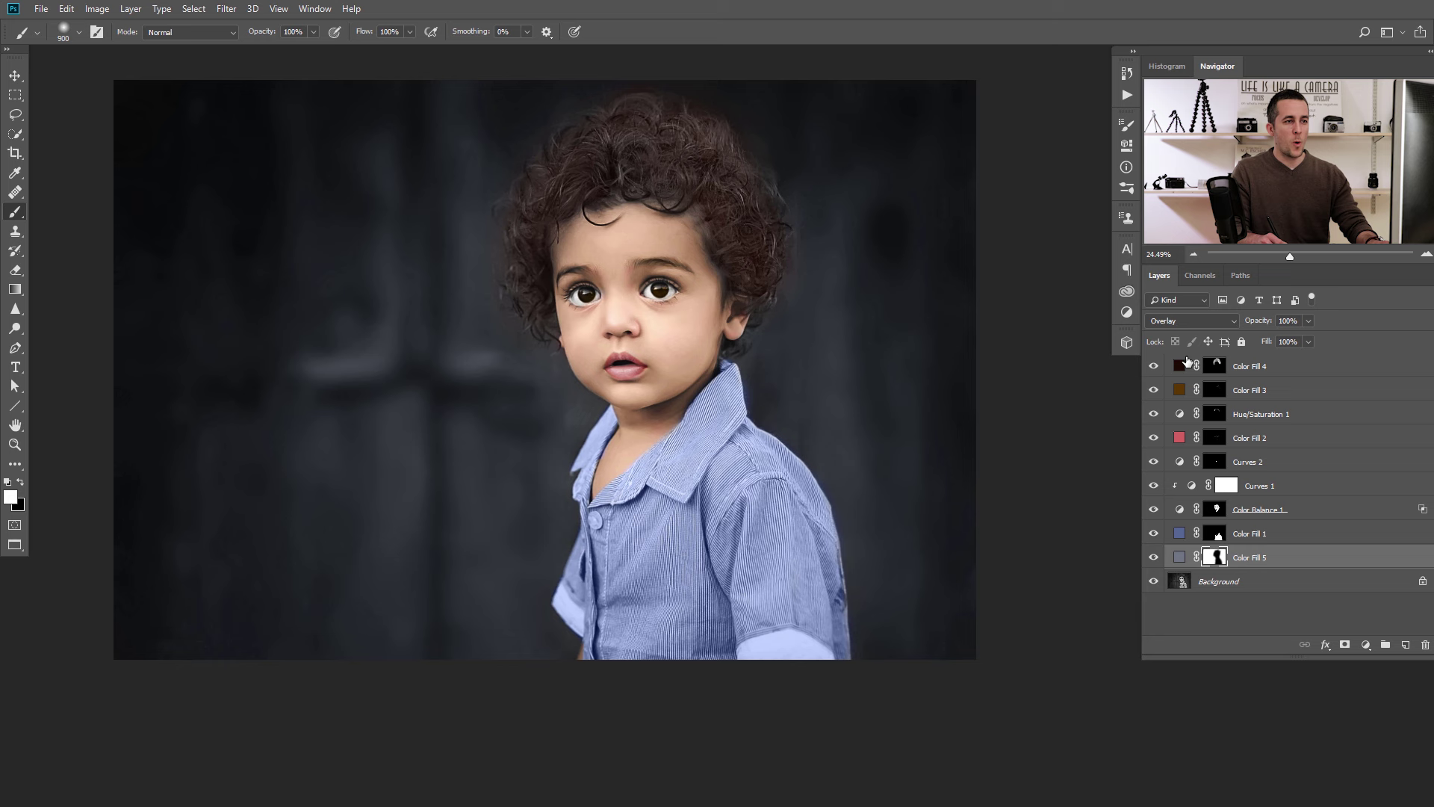
Group all layers above the Background as "Color" and toggle the group's visibility to compare before and after.
shift+click(1180, 370)
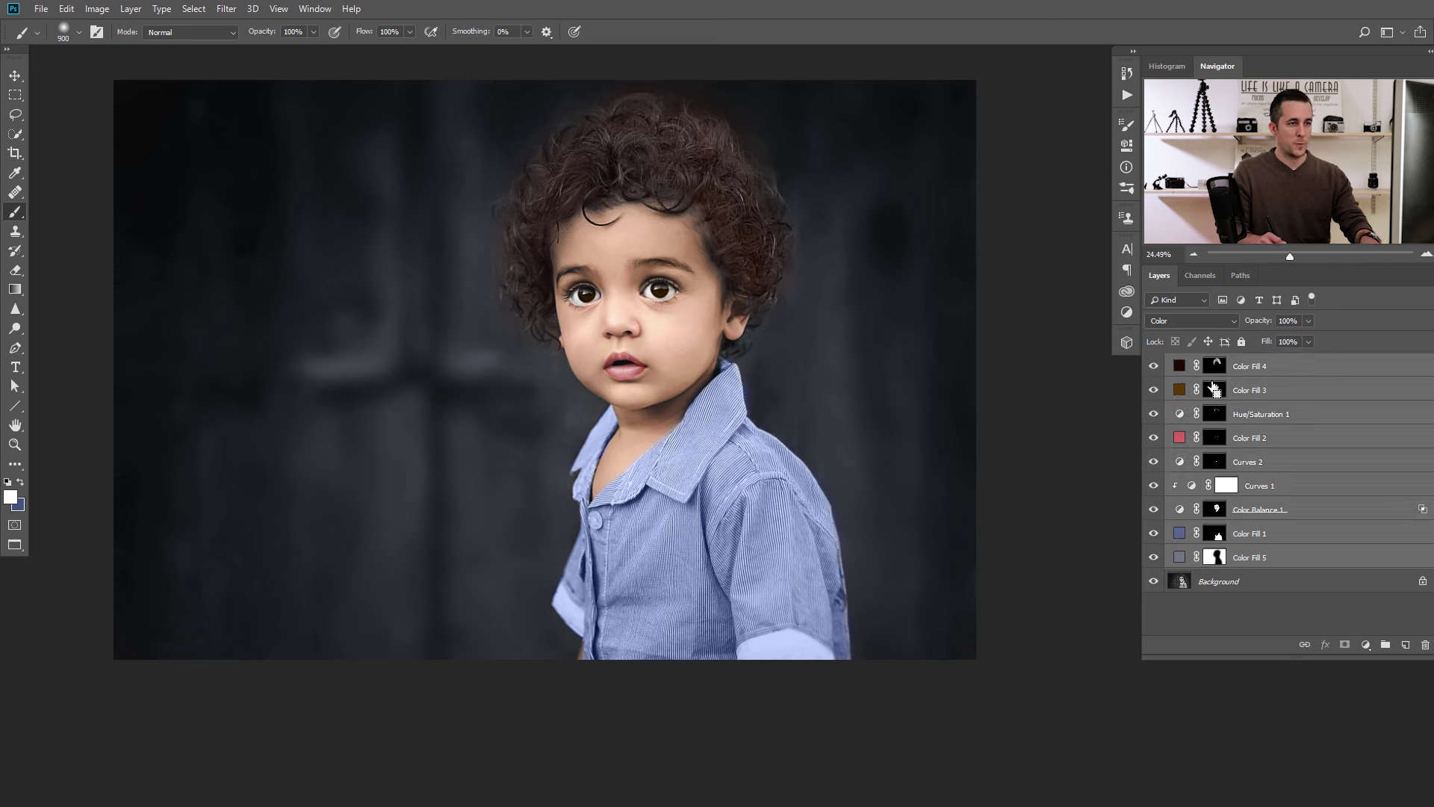
key(ctrl+g)
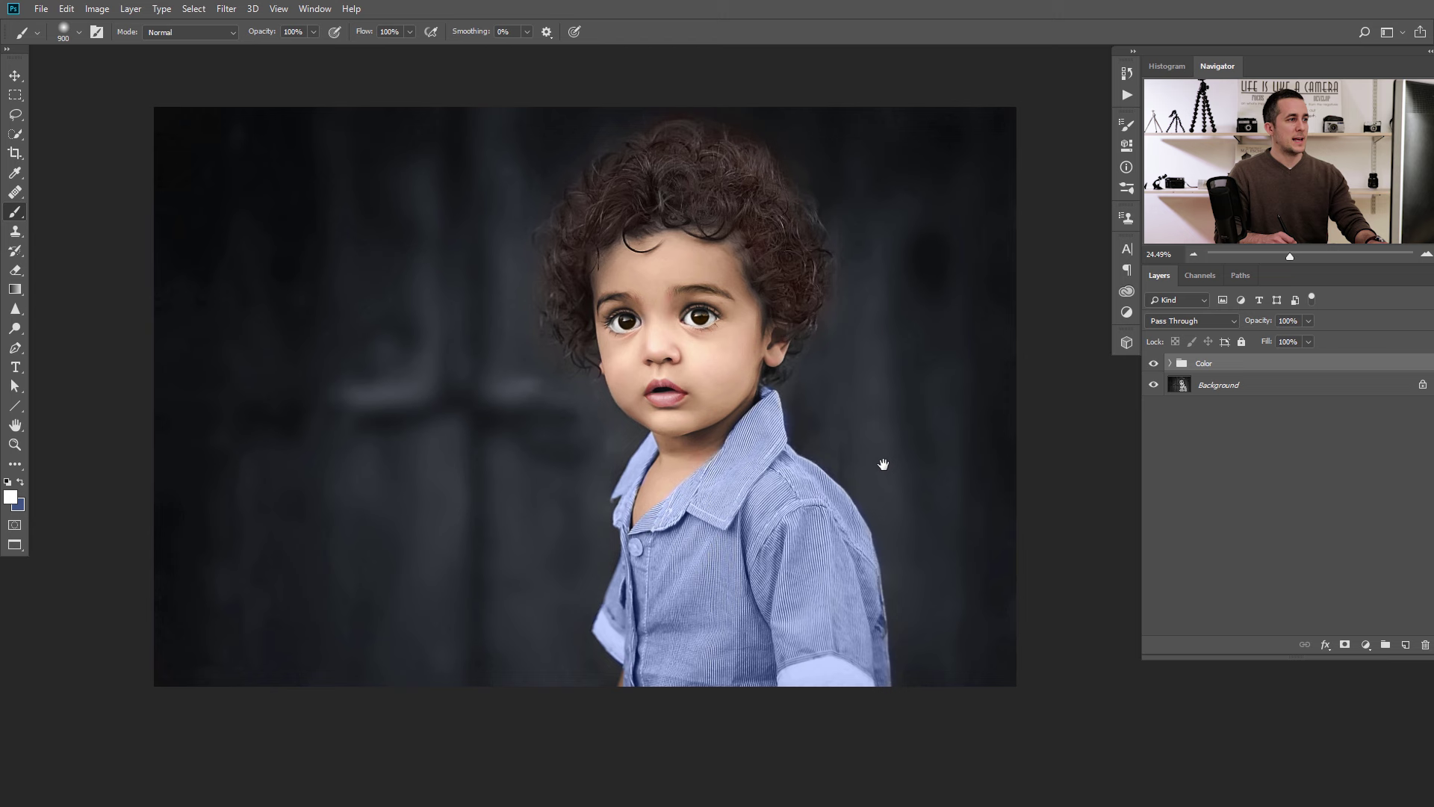
click(1153, 363)
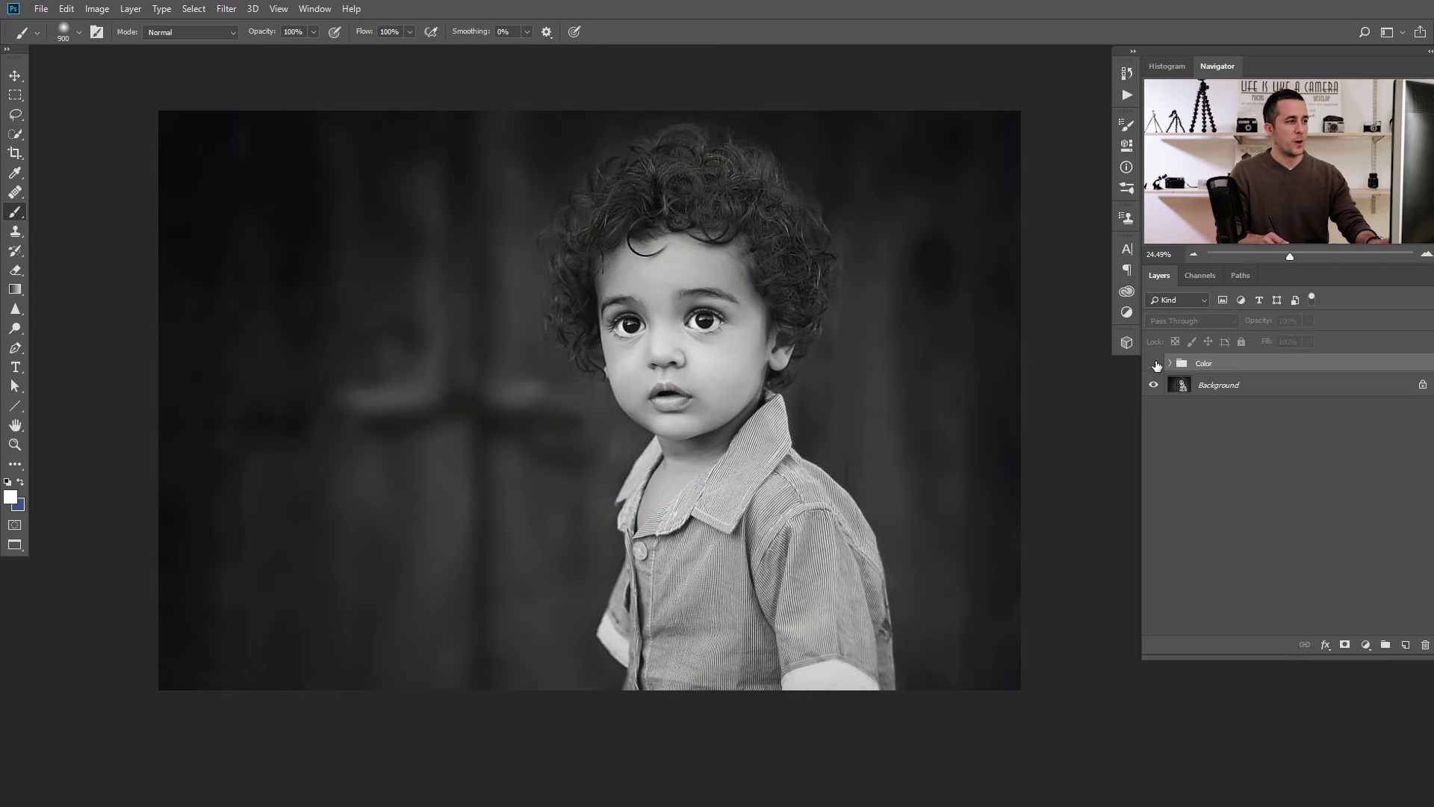
click(1155, 364)
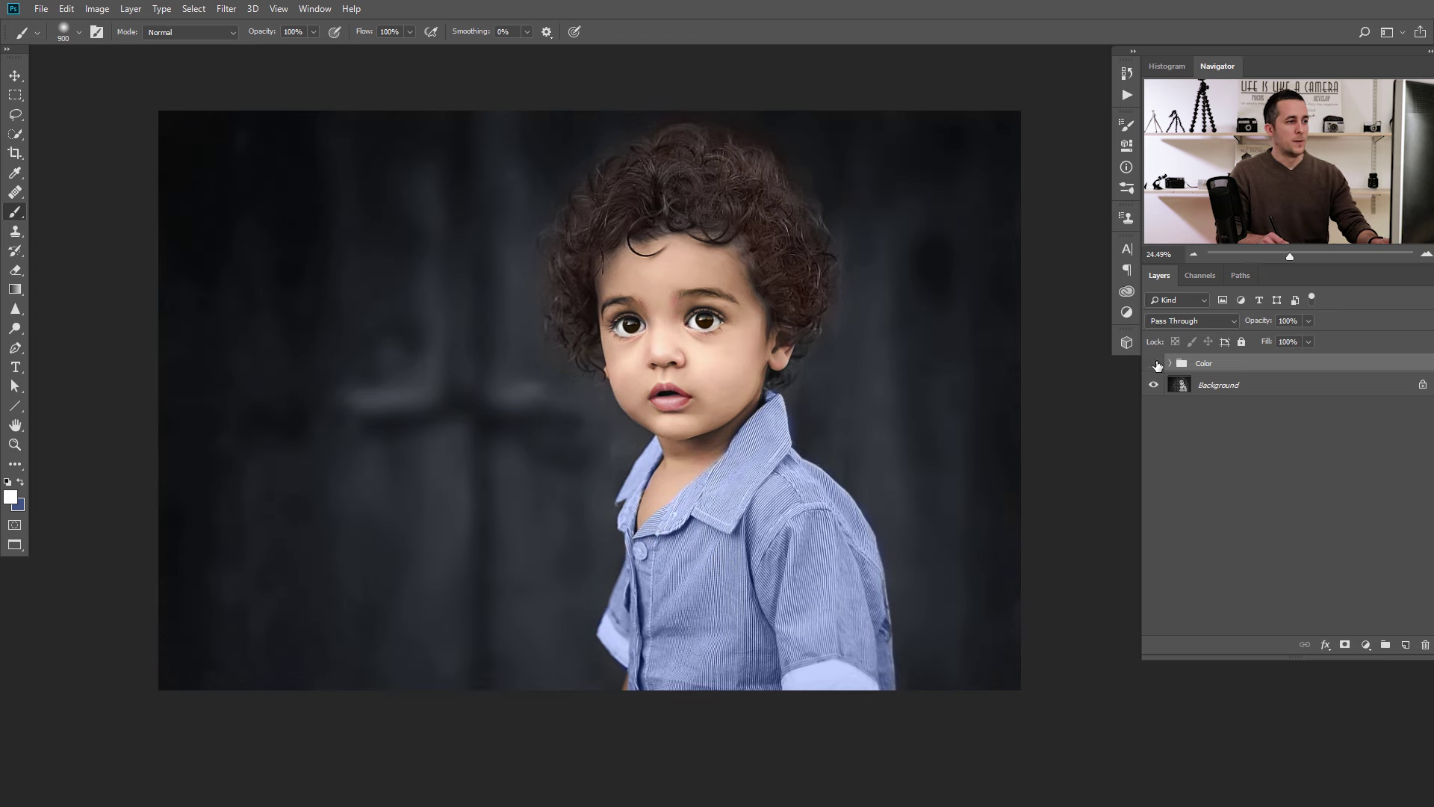